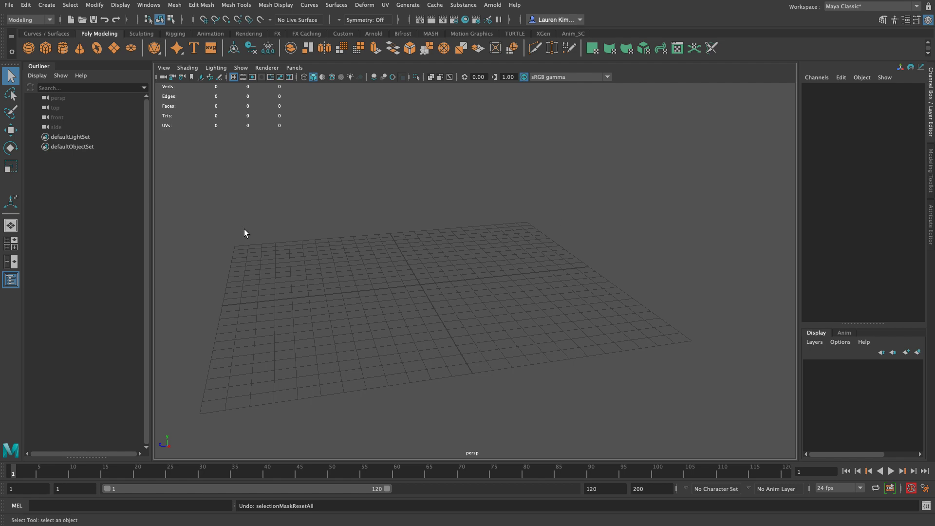
Step: Create a polygon cube at the centre of the grid
{"action": "left_click", "coordinate": [46, 49]}
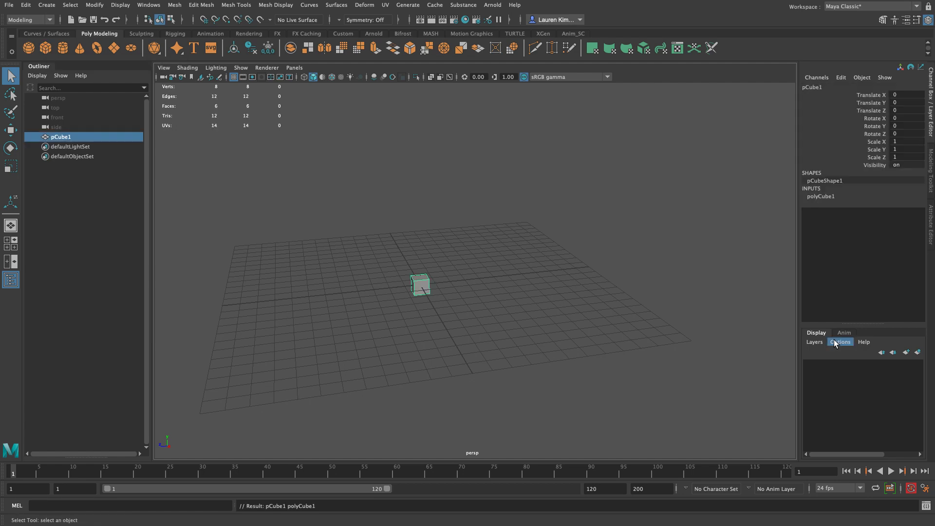
{"action": "scroll", "coordinate": [498, 240], "scroll_direction": "up", "scroll_amount": 3}
{"action": "middle_click_drag", "start_coordinate": [481, 258], "coordinate": [526, 247], "text": "alt"}
{"action": "right_click_drag", "start_coordinate": [526, 246], "coordinate": [516, 257], "text": "alt"}
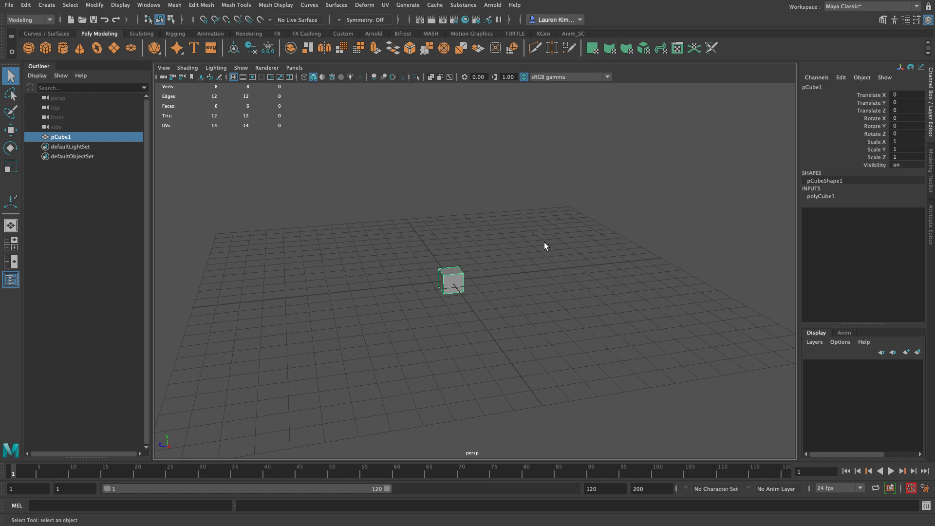
Step: View the cube's creation settings with the Show Manipulator tool and its shape attributes in the Attribute Editor
{"action": "key", "text": "t"}
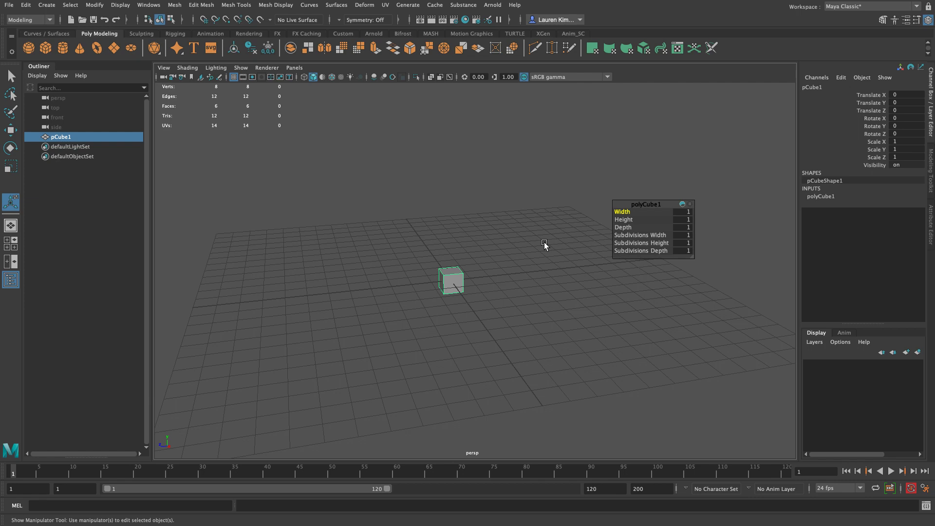
{"action": "key", "text": "q"}
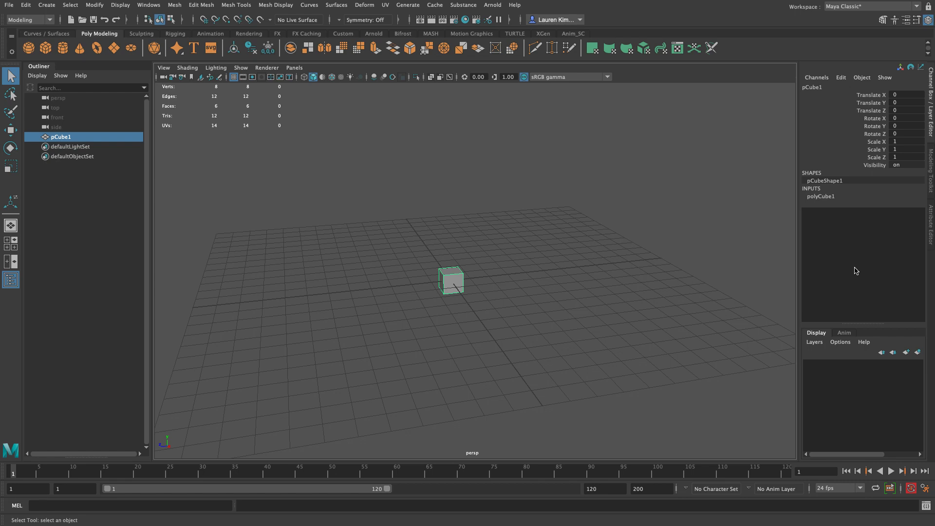
{"action": "key", "text": "ctrl+a"}
{"action": "key", "text": "ctrl+a"}
{"action": "key", "text": "ctrl+a"}
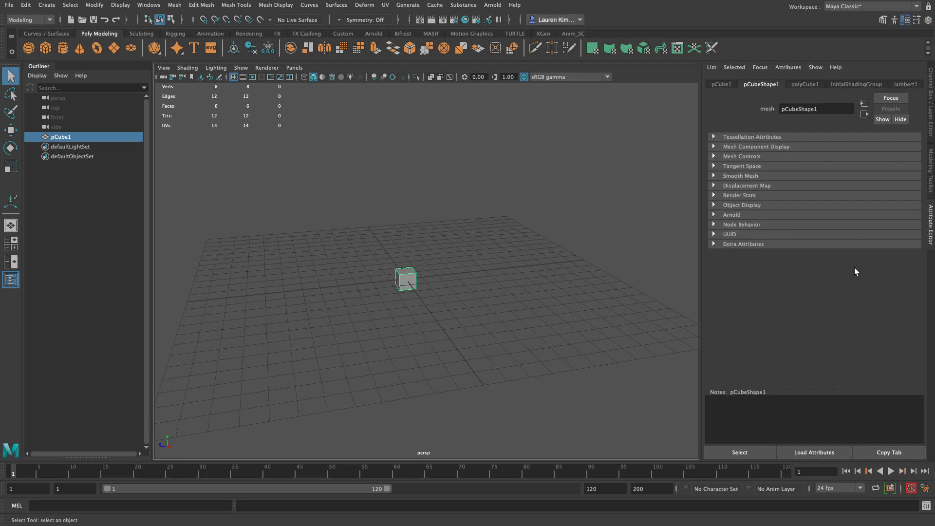
{"action": "key", "text": "ctrl+a"}
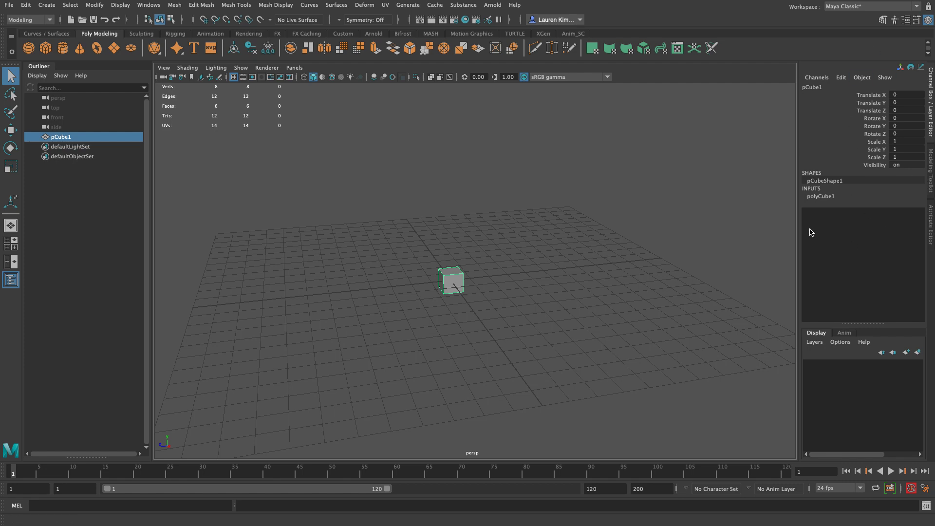
Step: Set the cube's width, height, depth and its width, height and depth subdivisions all to 10
{"action": "left_click", "coordinate": [813, 197]}
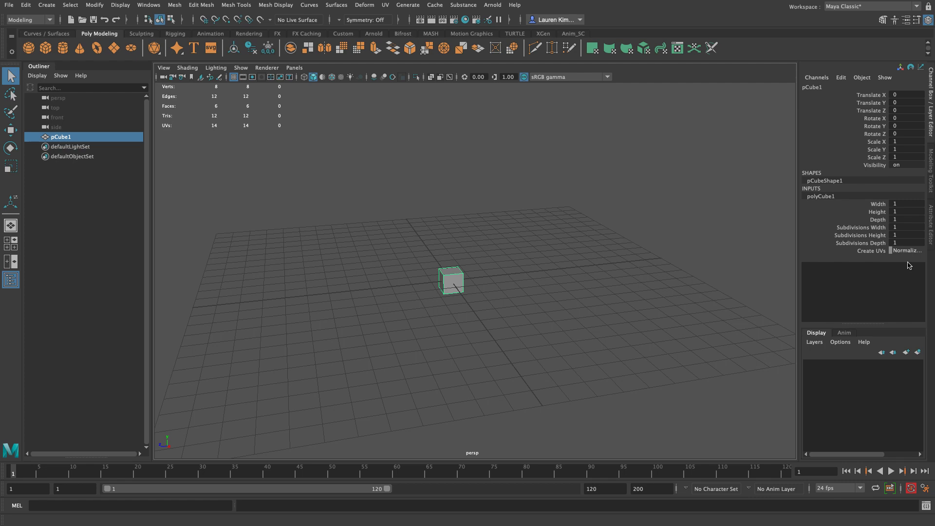
{"action": "left_click", "coordinate": [897, 205]}
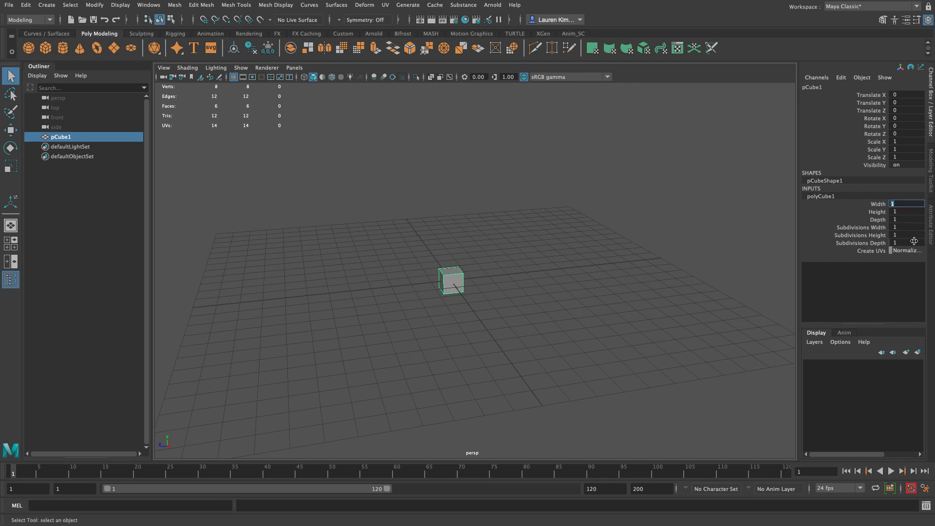
{"action": "left_click", "coordinate": [911, 243], "text": "shift"}
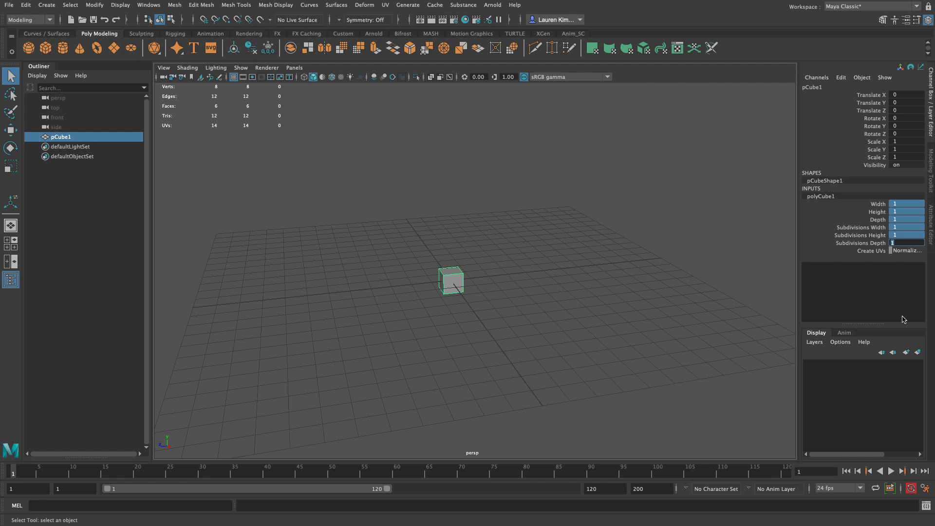
{"action": "type", "text": "10"}
{"action": "key", "text": "Return"}
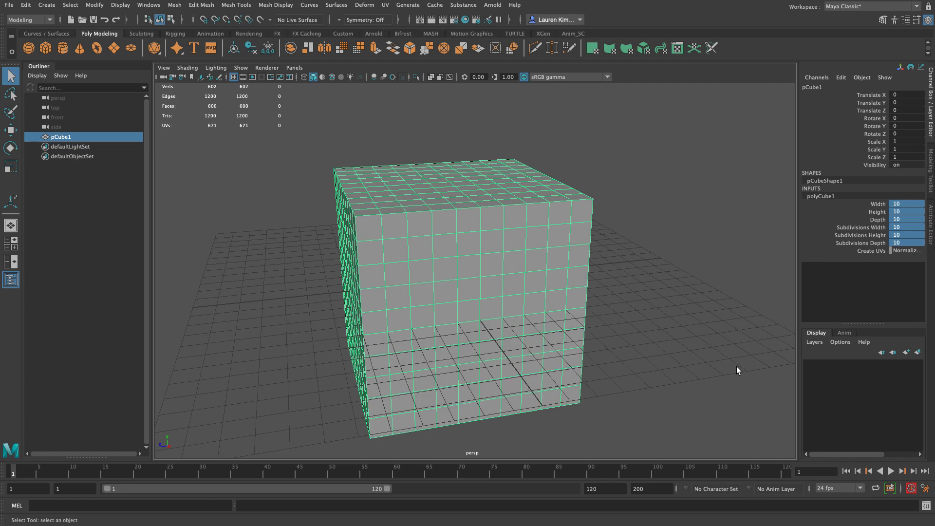
Step: Examine the subdivided cube from several angles in the perspective view
{"action": "left_click", "coordinate": [653, 256]}
{"action": "right_click_drag", "start_coordinate": [689, 259], "coordinate": [428, 224], "text": "alt"}
{"action": "left_click", "coordinate": [503, 240]}
{"action": "left_click_drag", "start_coordinate": [503, 241], "coordinate": [632, 288], "text": "alt"}
{"action": "left_click", "coordinate": [645, 352]}
{"action": "right_click_drag", "start_coordinate": [544, 285], "coordinate": [606, 336], "text": "alt"}
{"action": "left_click", "coordinate": [530, 306]}
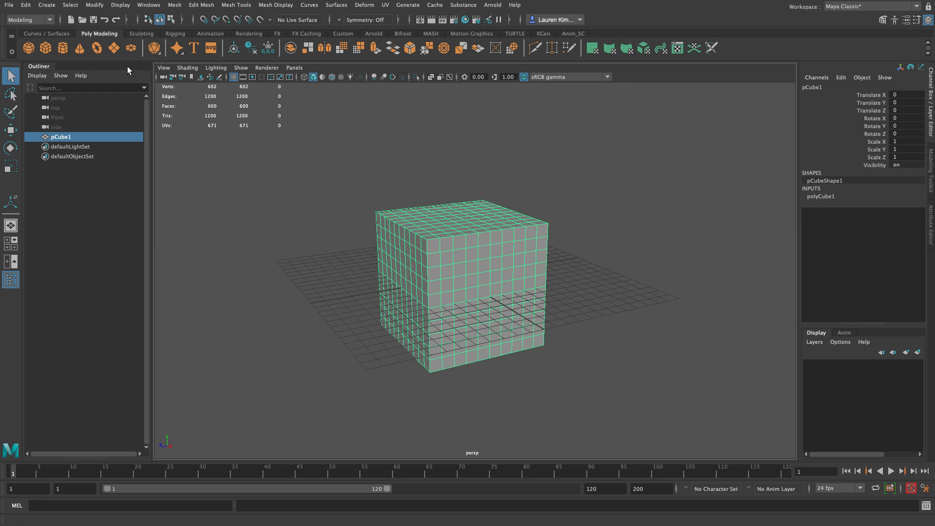
Step: Import die.png from the project's sourceimages folder as an image plane for the perspective camera
{"action": "left_click", "coordinate": [163, 68]}
{"action": "mouse_move", "coordinate": [213, 286]}
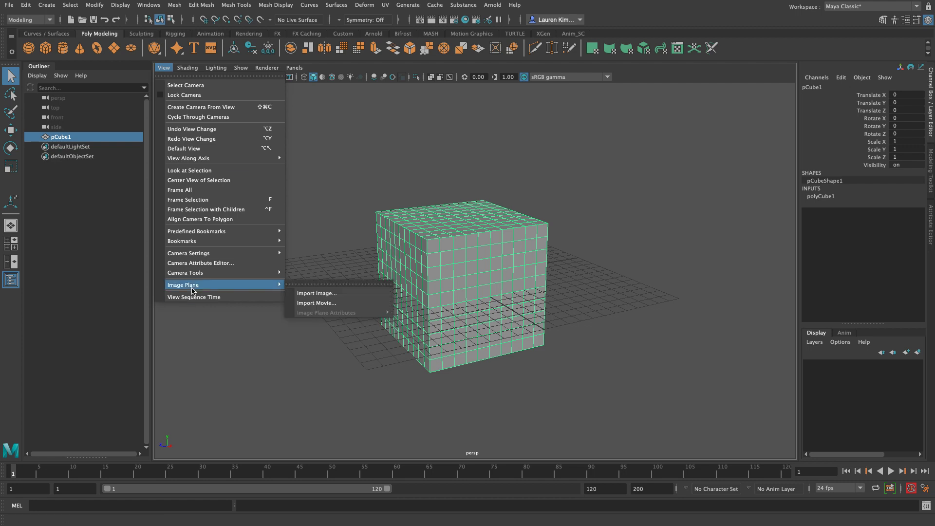
{"action": "left_click", "coordinate": [304, 294]}
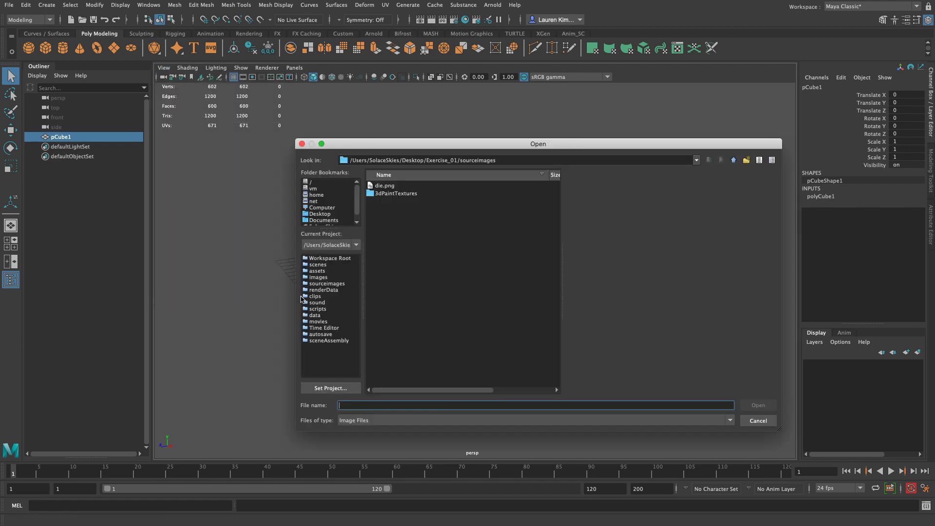
{"action": "left_click", "coordinate": [494, 264]}
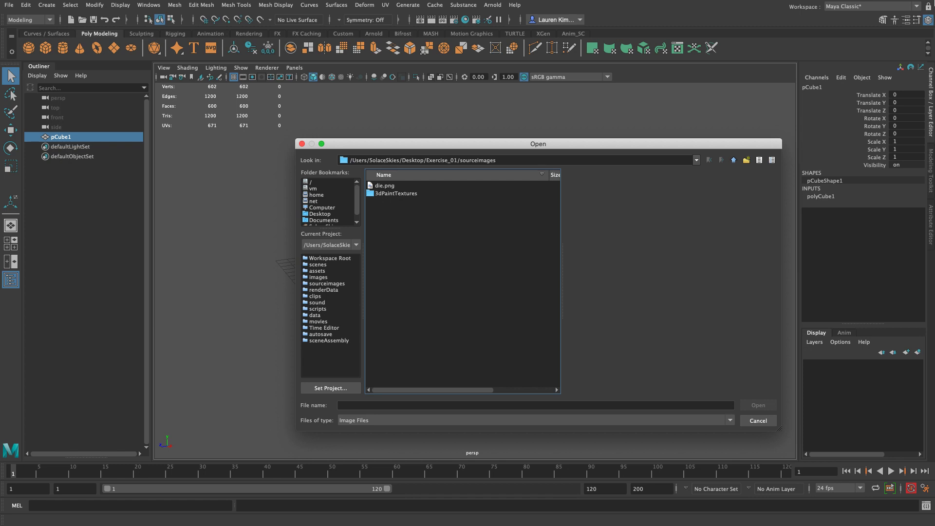
{"action": "left_click", "coordinate": [385, 186]}
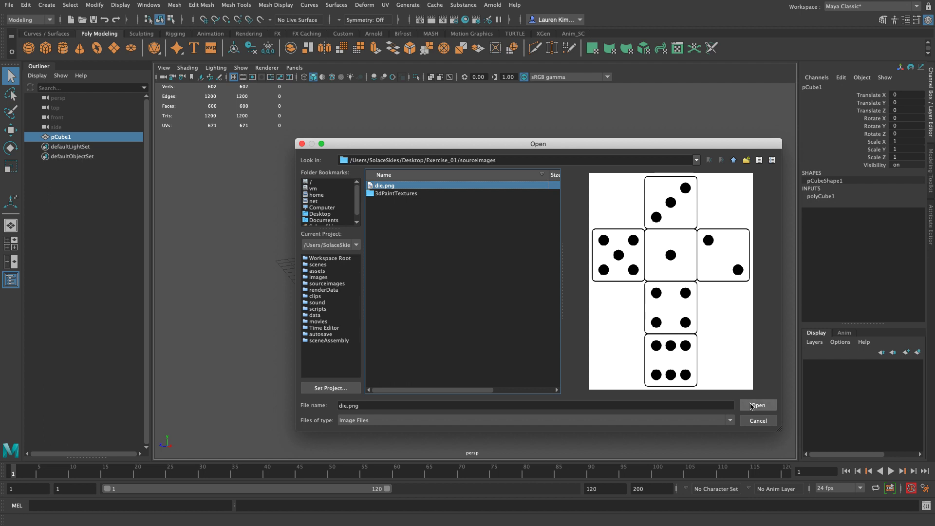
{"action": "left_click", "coordinate": [751, 406]}
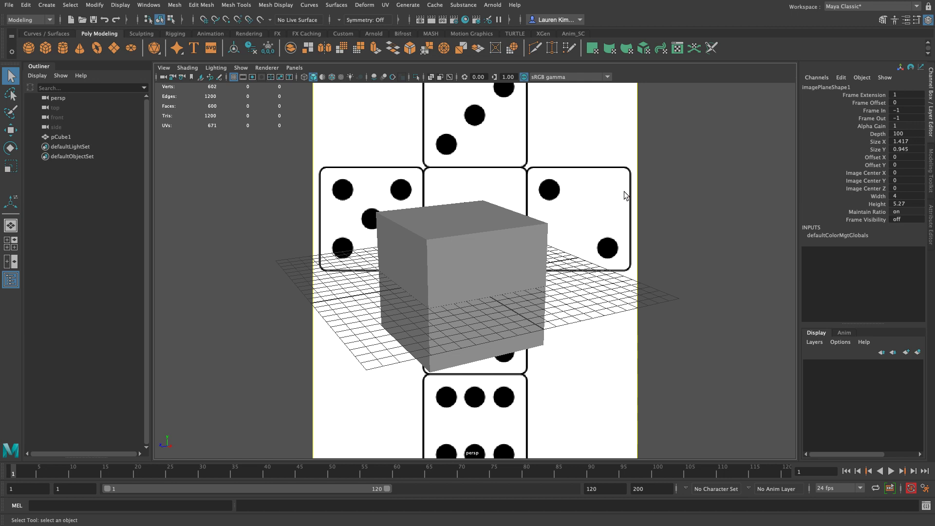
Step: Open the attributes of the perspective camera's die image plane
{"action": "right_click_drag", "start_coordinate": [698, 270], "coordinate": [701, 235]}
{"action": "right_click_drag", "start_coordinate": [703, 234], "coordinate": [639, 216]}
{"action": "mouse_move", "coordinate": [644, 216]}
{"action": "left_mouse_down", "text": "alt"}
{"action": "mouse_move", "coordinate": [657, 235]}
{"action": "mouse_move", "coordinate": [647, 226]}
{"action": "left_mouse_up", "text": "alt"}
{"action": "right_click_drag", "start_coordinate": [647, 226], "coordinate": [600, 209], "text": "alt"}
{"action": "left_click_drag", "start_coordinate": [600, 209], "coordinate": [605, 210], "text": "alt"}
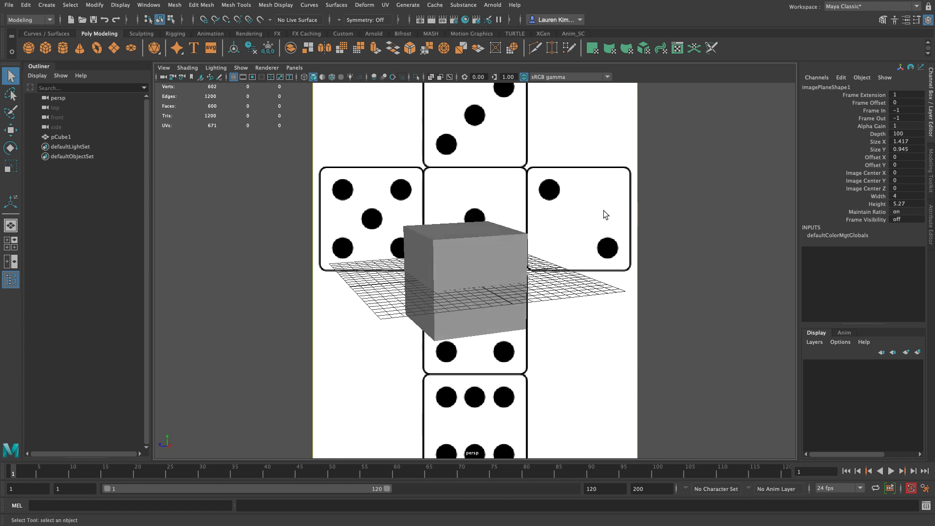
{"action": "left_click", "coordinate": [164, 69]}
{"action": "mouse_move", "coordinate": [237, 287]}
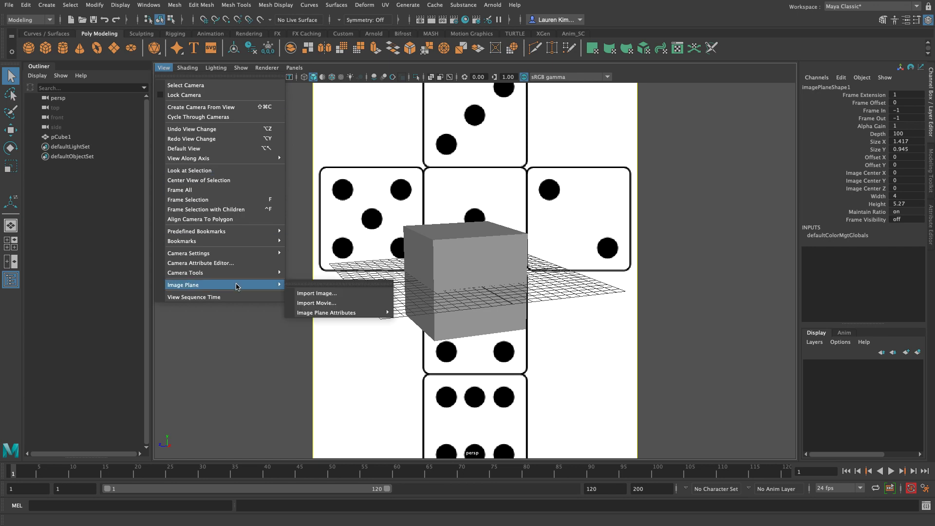
{"action": "mouse_move", "coordinate": [341, 313]}
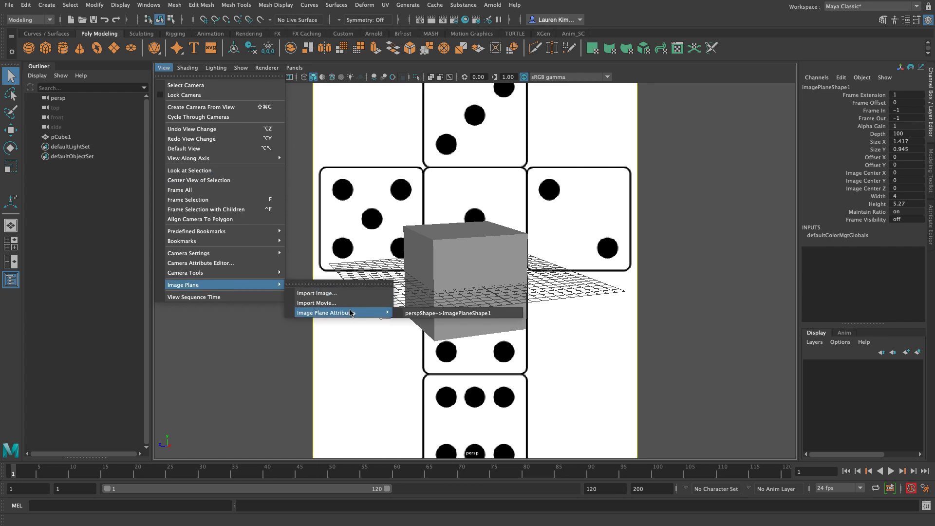
{"action": "left_click", "coordinate": [456, 314]}
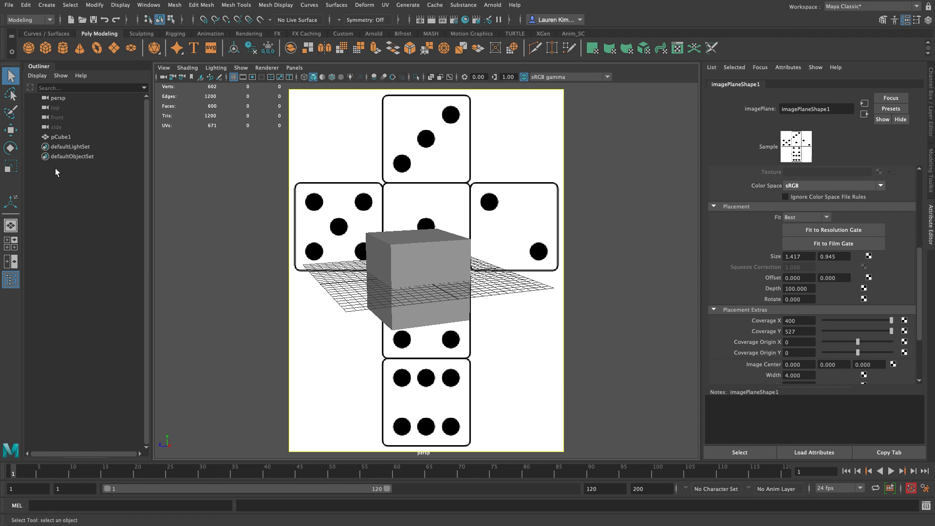
Step: Examine how the cube and the image plane appear in the top, front, side and perspective views, and review the plane's display options
{"action": "key", "text": "space"}
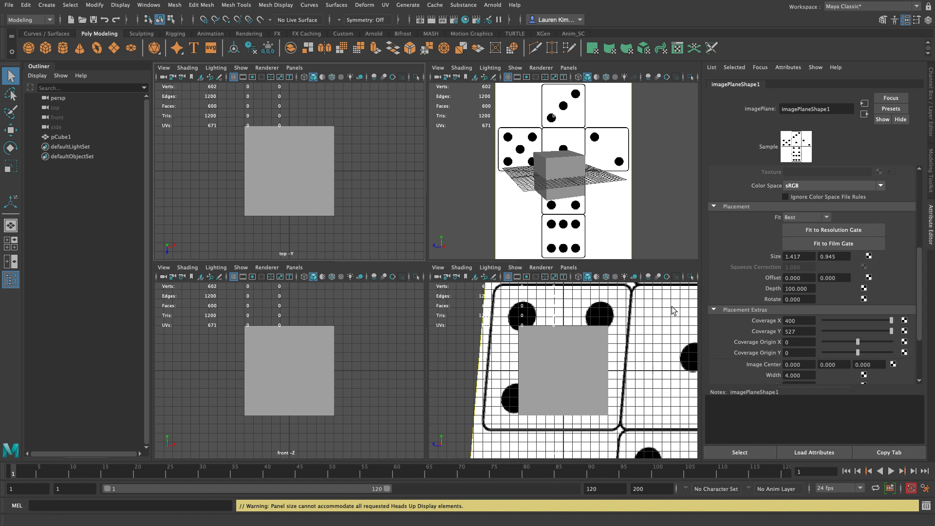
{"action": "key", "text": "f"}
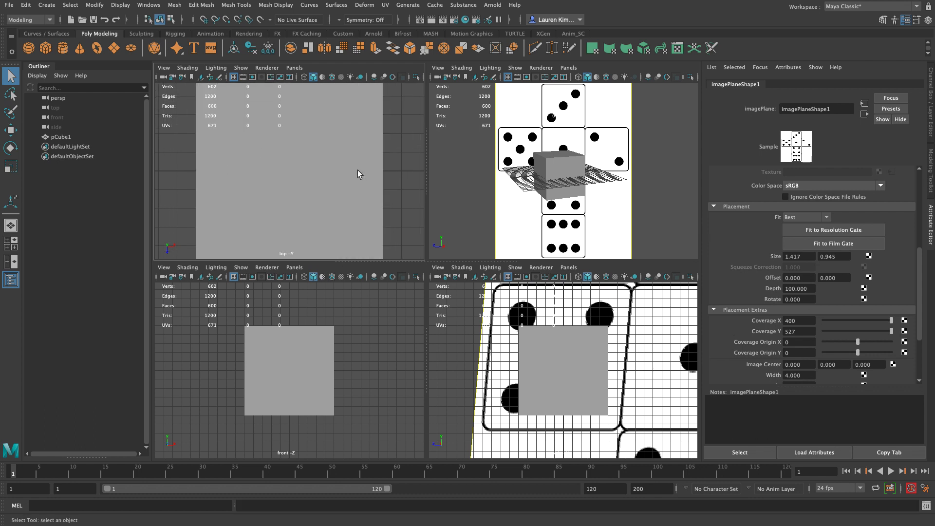
{"action": "scroll", "coordinate": [358, 174], "scroll_direction": "down", "scroll_amount": 8}
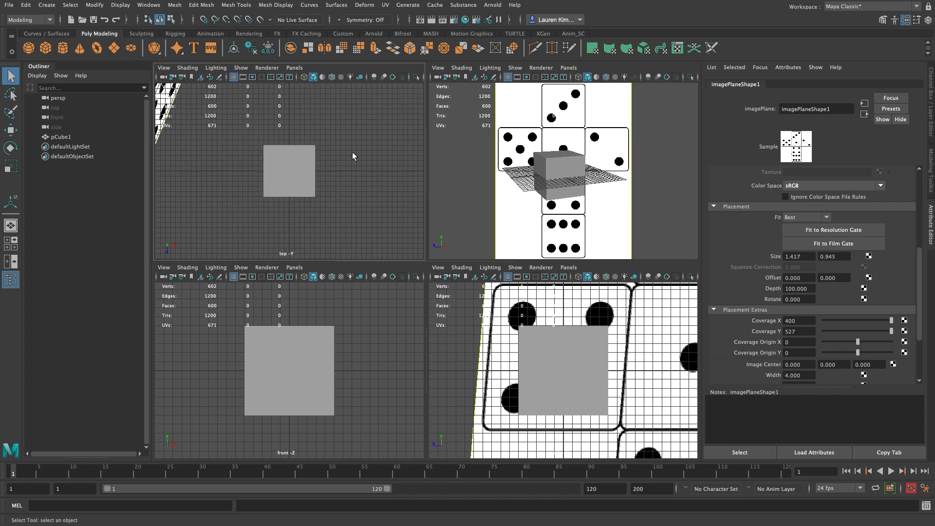
{"action": "scroll", "coordinate": [270, 172], "scroll_direction": "down", "scroll_amount": 3}
{"action": "scroll", "coordinate": [271, 172], "scroll_direction": "up", "scroll_amount": 3}
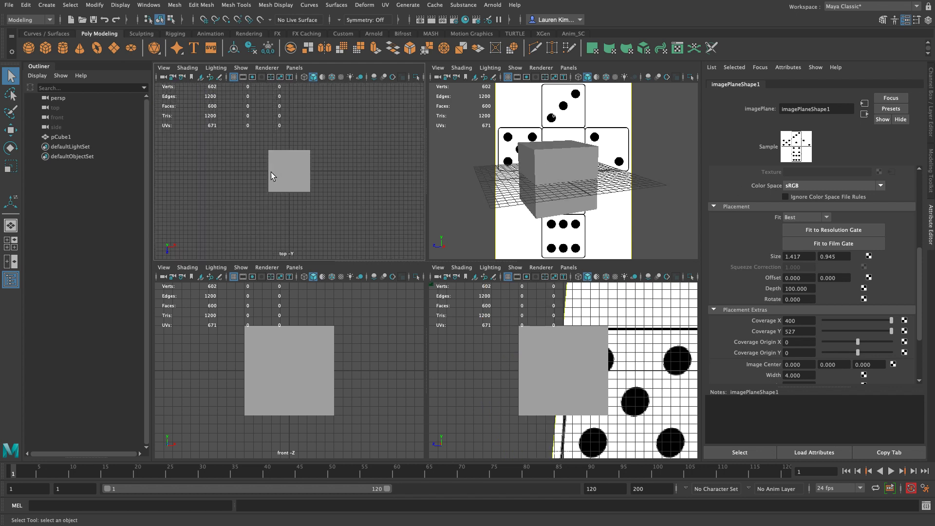
{"action": "key", "text": "space"}
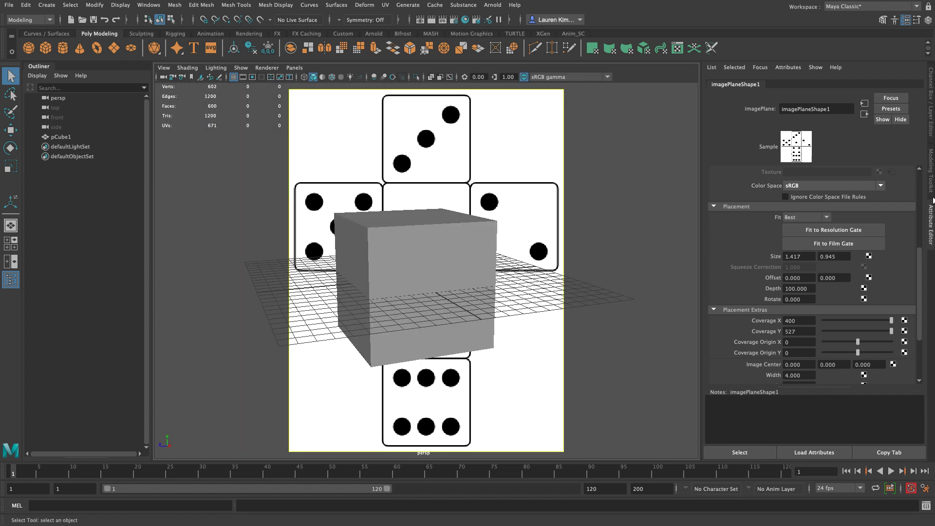
{"action": "scroll", "coordinate": [862, 210], "scroll_direction": "up", "scroll_amount": 5}
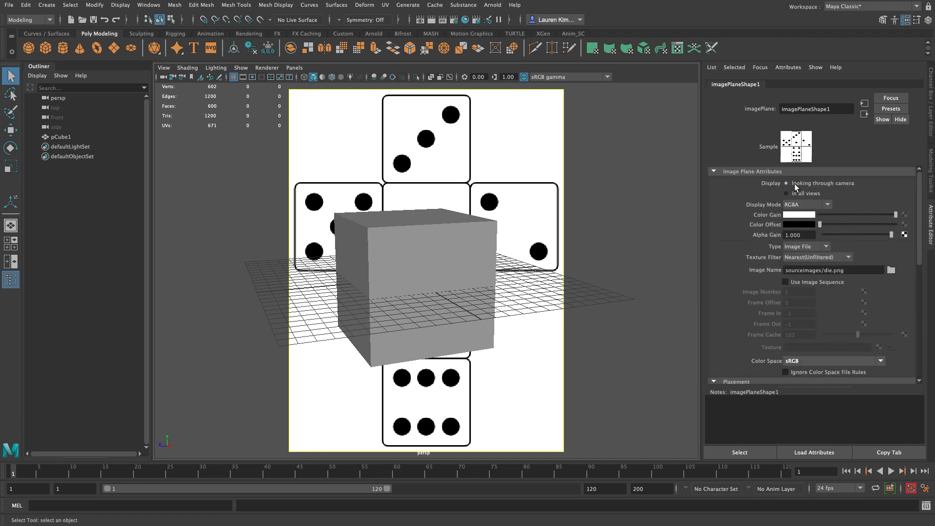
{"action": "key", "text": "space"}
{"action": "scroll", "coordinate": [294, 172], "scroll_direction": "up", "scroll_amount": 5}
{"action": "scroll", "coordinate": [295, 173], "scroll_direction": "down", "scroll_amount": 5}
{"action": "scroll", "coordinate": [295, 174], "scroll_direction": "up", "scroll_amount": 5}
{"action": "scroll", "coordinate": [356, 416], "scroll_direction": "down", "scroll_amount": 5}
{"action": "scroll", "coordinate": [355, 417], "scroll_direction": "up", "scroll_amount": 5}
{"action": "scroll", "coordinate": [355, 416], "scroll_direction": "up", "scroll_amount": 5}
{"action": "scroll", "coordinate": [581, 417], "scroll_direction": "down", "scroll_amount": 3}
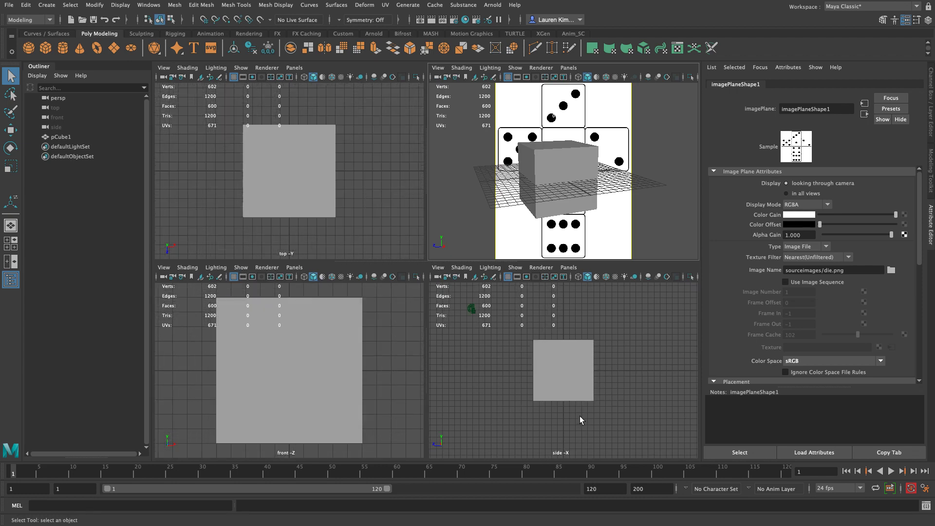
{"action": "scroll", "coordinate": [582, 409], "scroll_direction": "up", "scroll_amount": 3}
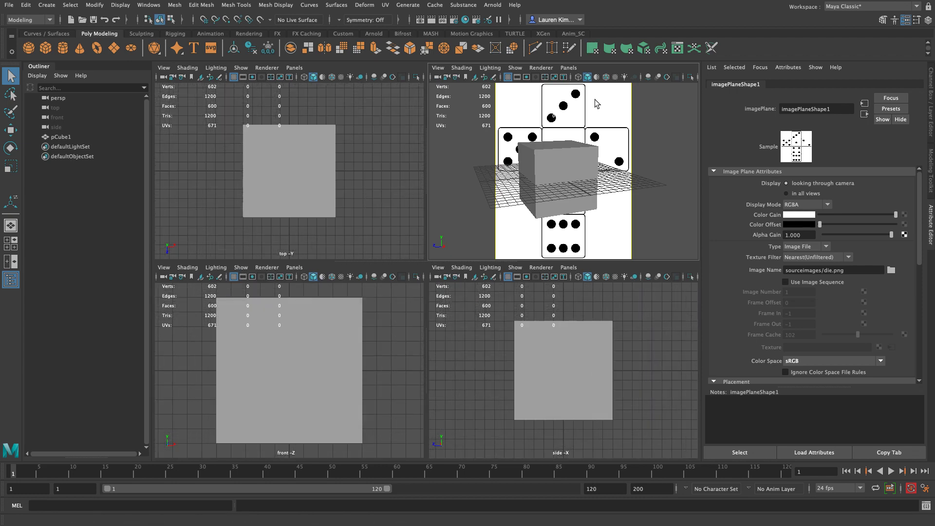
Step: Select the die image plane in the perspective view and set its vertical size to 0.5
{"action": "left_click", "coordinate": [620, 115]}
{"action": "key", "text": "space"}
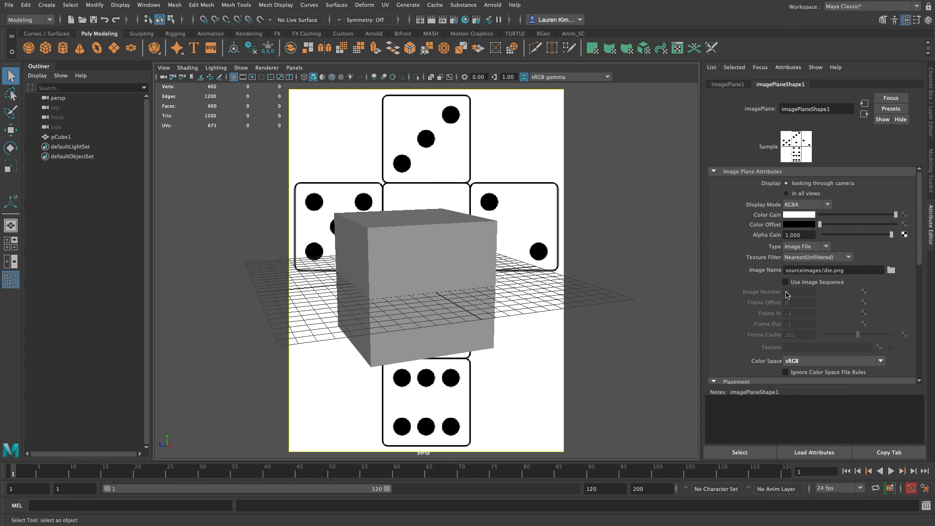
{"action": "scroll", "coordinate": [759, 284], "scroll_direction": "down", "scroll_amount": 5}
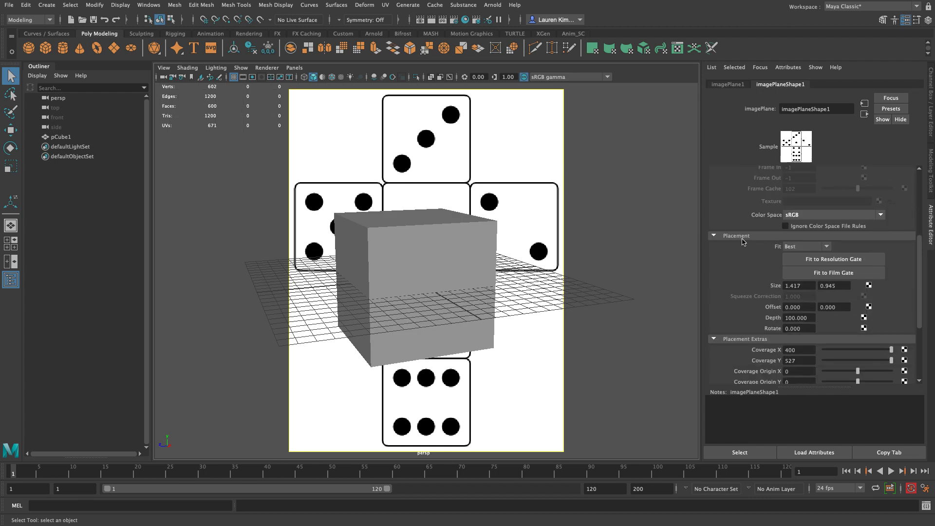
{"action": "left_click", "coordinate": [843, 285]}
{"action": "type", "text": "0.5"}
{"action": "key", "text": "Return"}
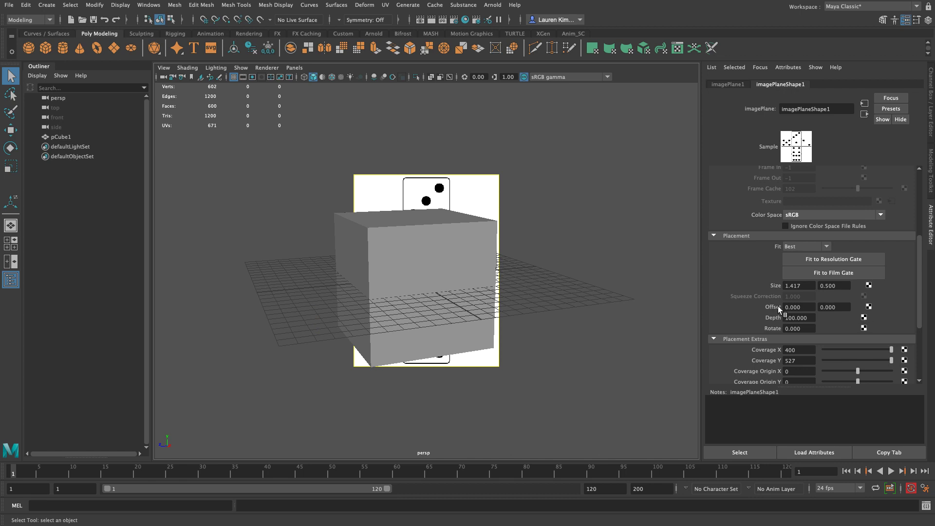
Step: Try vertical offsets of 0.5 and 0.25 for the image plane
{"action": "left_click", "coordinate": [847, 305]}
{"action": "type", "text": "0.5"}
{"action": "key", "text": "Return"}
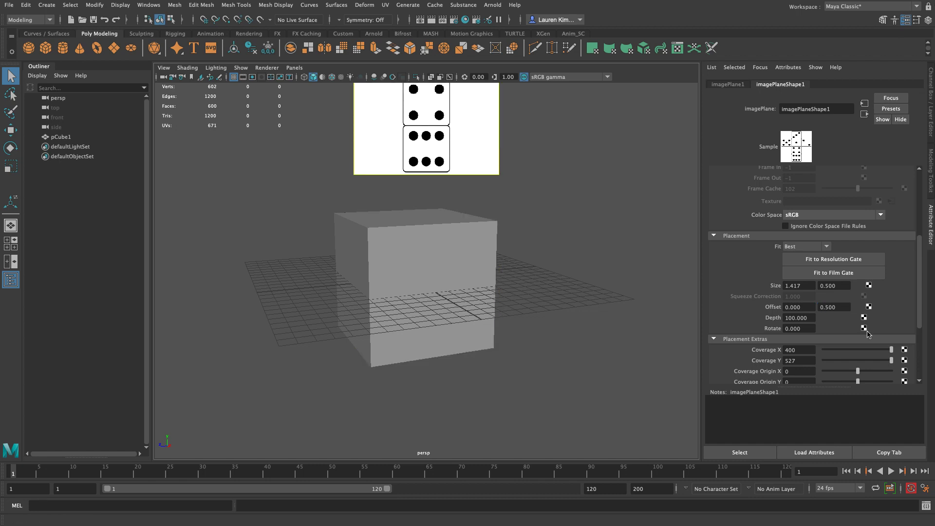
{"action": "left_click", "coordinate": [842, 307]}
{"action": "type", "text": "0.25"}
{"action": "key", "text": "Return"}
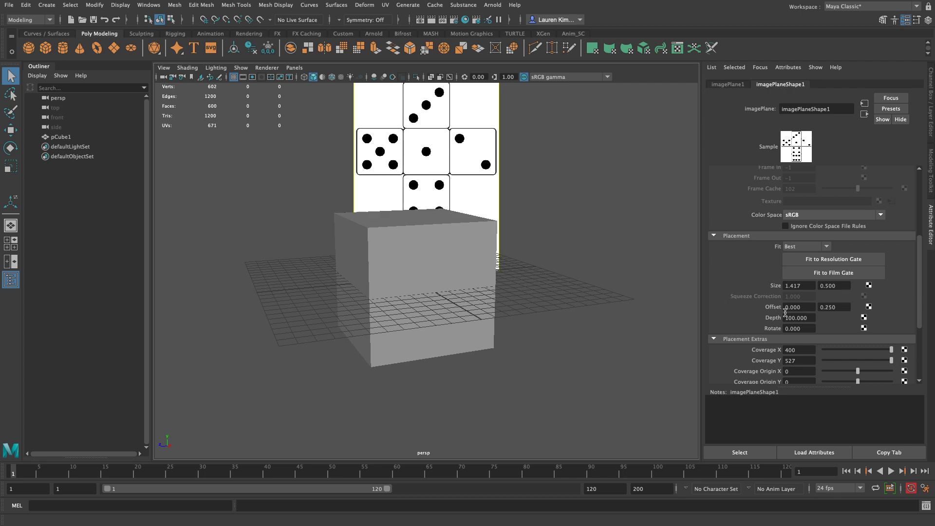
Step: Set the image plane's vertical offset to 0.2
{"action": "left_click", "coordinate": [845, 307]}
{"action": "type", "text": "0.2"}
{"action": "key", "text": "Return"}
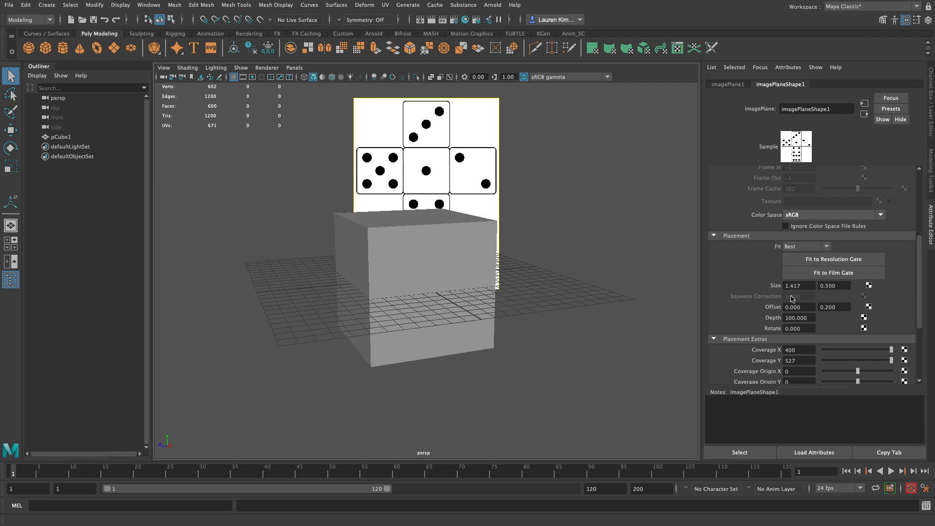
Step: Try horizontal offsets of 0.2 and 0.4 for the image plane
{"action": "left_click", "coordinate": [809, 307]}
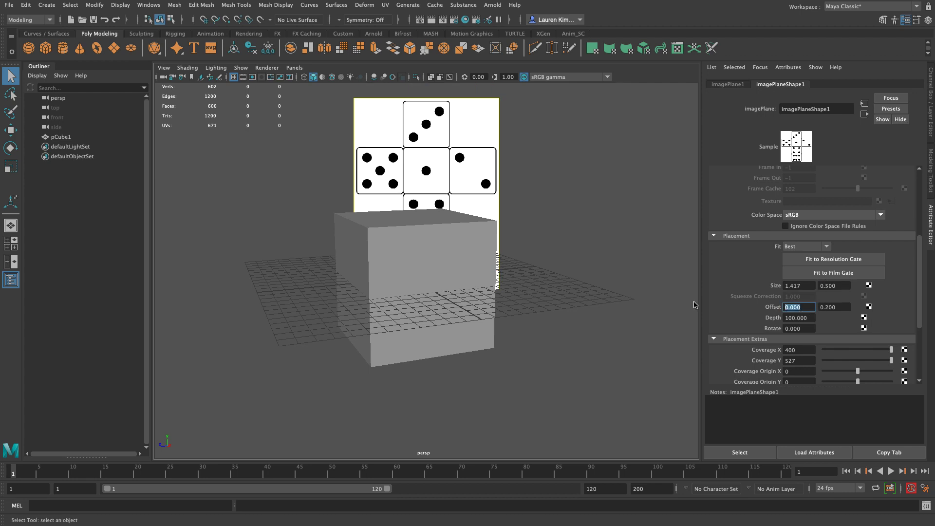
{"action": "type", "text": "0.2"}
{"action": "key", "text": "Return"}
{"action": "left_click", "coordinate": [806, 306]}
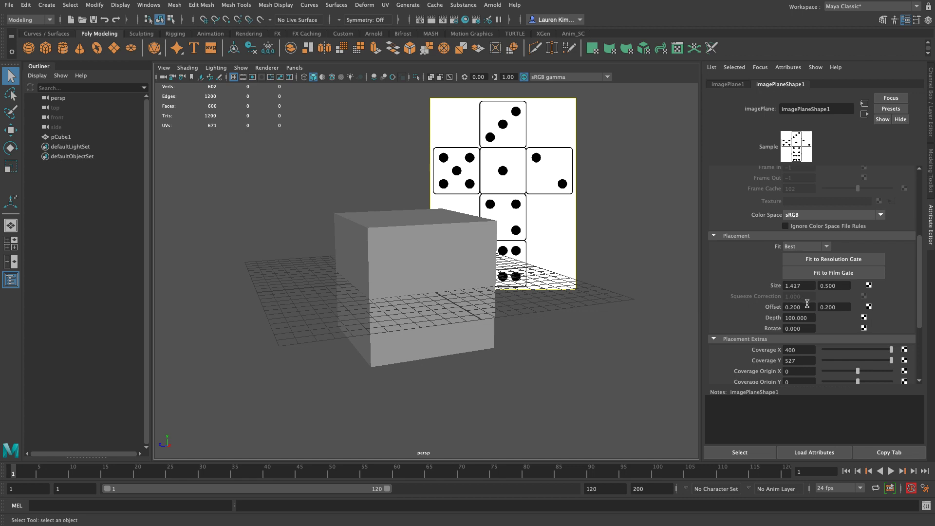
{"action": "type", "text": "0.4"}
{"action": "key", "text": "Return"}
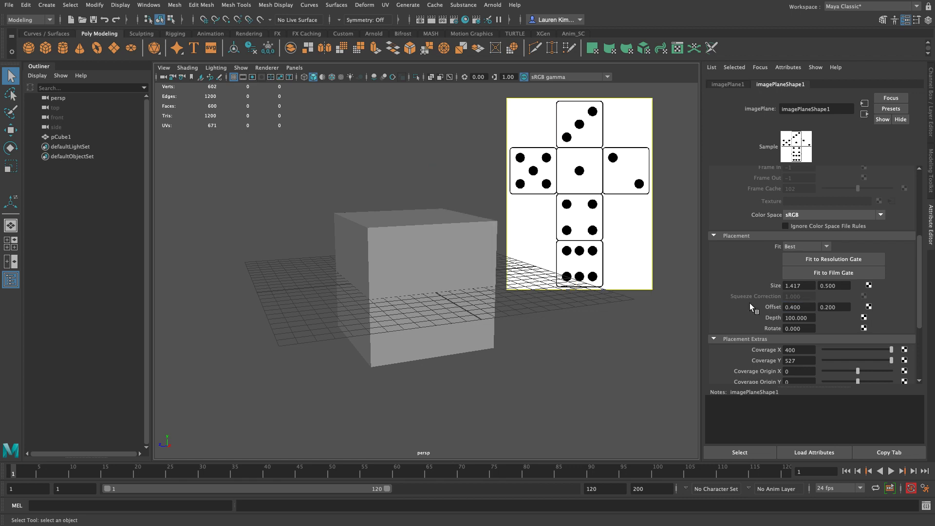
Step: Set the image plane's vertical size to 0.4
{"action": "scroll", "coordinate": [799, 251], "scroll_direction": "up", "scroll_amount": 4}
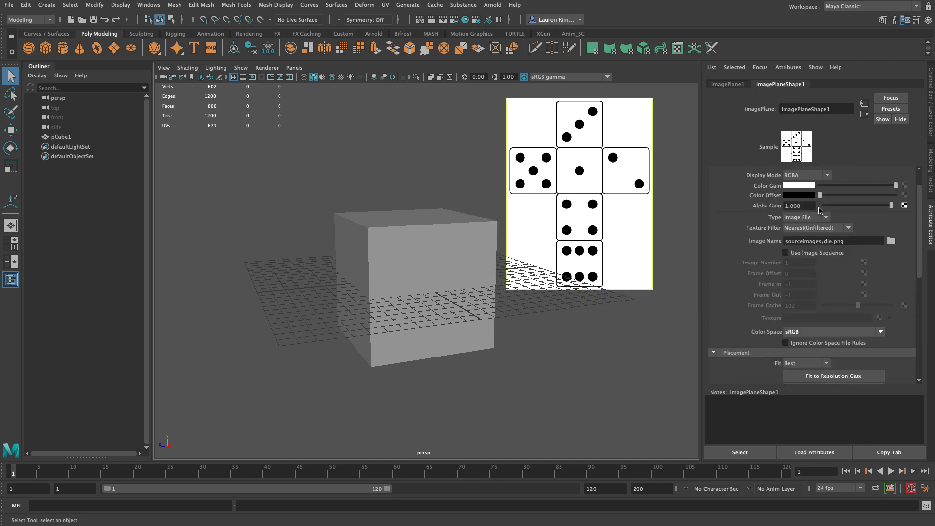
{"action": "scroll", "coordinate": [814, 271], "scroll_direction": "down", "scroll_amount": 6}
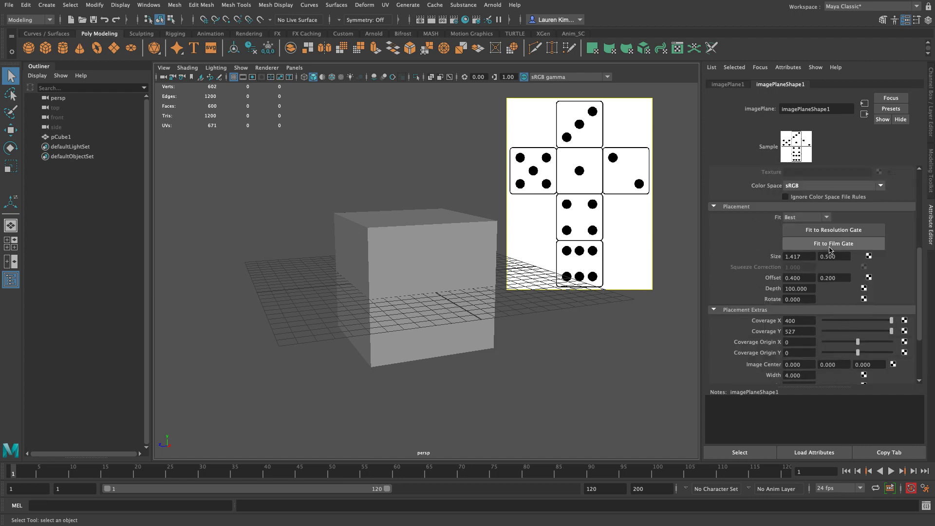
{"action": "left_click", "coordinate": [848, 257]}
{"action": "type", "text": "0.4"}
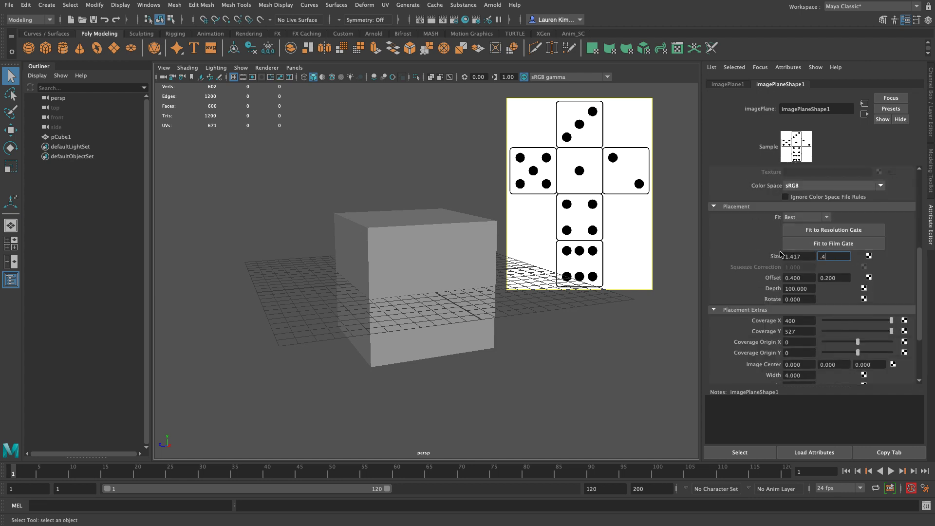
{"action": "key", "text": "Return"}
Step: Set the image plane's vertical offset to 0.25 and its horizontal offset to 0.5
{"action": "left_click", "coordinate": [833, 277]}
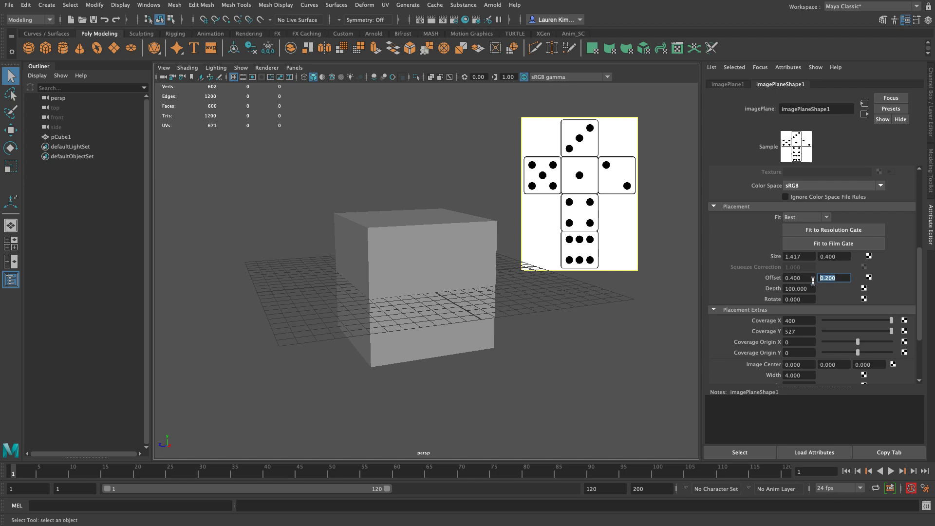
{"action": "type", "text": ".25"}
{"action": "key", "text": "Return"}
{"action": "left_click", "coordinate": [801, 279]}
{"action": "type", "text": ".5"}
{"action": "key", "text": "Return"}
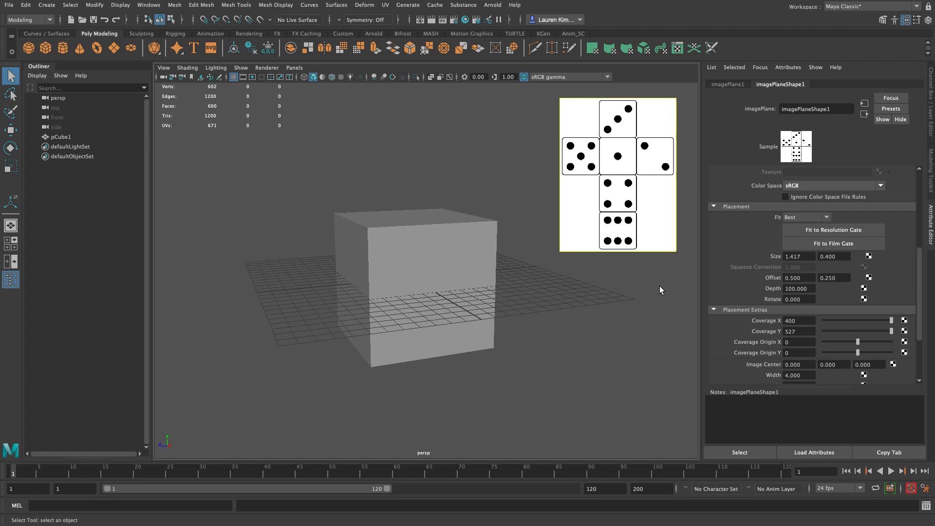
Step: Check the image plane's placement beside the cube from several angles in the perspective view
{"action": "right_click_drag", "start_coordinate": [629, 338], "coordinate": [674, 334], "text": "alt"}
{"action": "left_click_drag", "start_coordinate": [674, 334], "coordinate": [637, 340], "text": "alt"}
{"action": "right_click_drag", "start_coordinate": [637, 341], "coordinate": [527, 322], "text": "alt"}
{"action": "middle_click_drag", "start_coordinate": [527, 322], "coordinate": [564, 350], "text": "alt"}
{"action": "right_click_drag", "start_coordinate": [565, 349], "coordinate": [507, 321], "text": "alt"}
{"action": "left_click_drag", "start_coordinate": [507, 321], "coordinate": [480, 287], "text": "alt"}
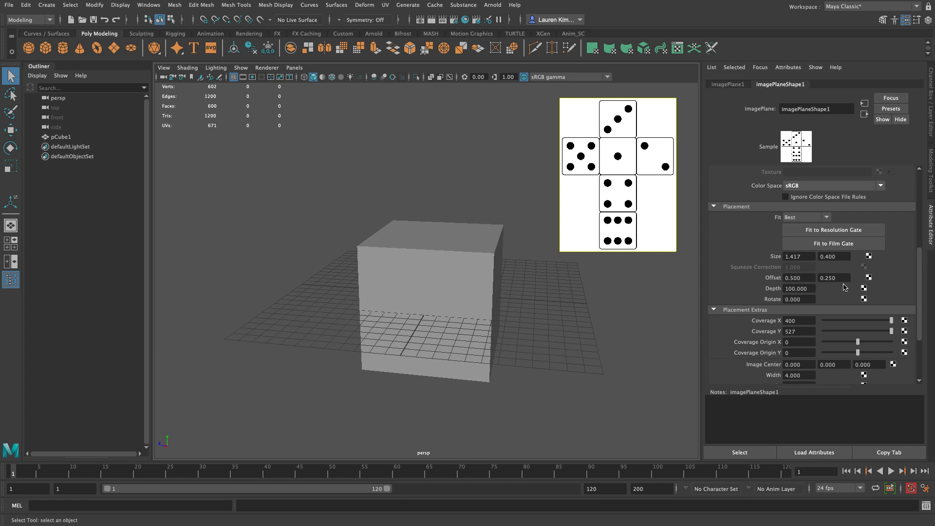
Step: Select the cube and switch it to face component mode
{"action": "left_click", "coordinate": [643, 402]}
{"action": "left_click_drag", "start_coordinate": [317, 238], "coordinate": [338, 224]}
{"action": "left_click_drag", "start_coordinate": [355, 265], "coordinate": [380, 288], "text": "alt"}
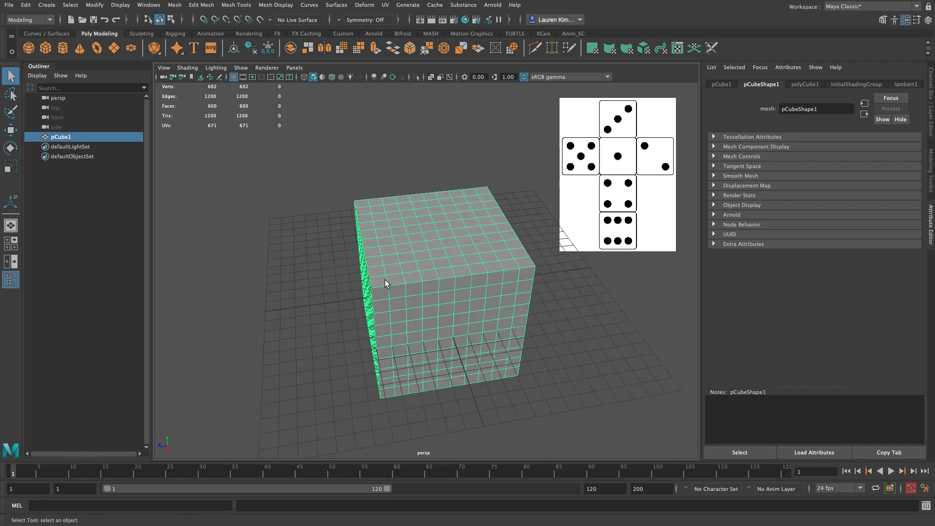
{"action": "left_click_drag", "start_coordinate": [362, 271], "coordinate": [647, 235], "text": "alt"}
{"action": "left_click_drag", "start_coordinate": [407, 213], "coordinate": [430, 236], "text": "alt"}
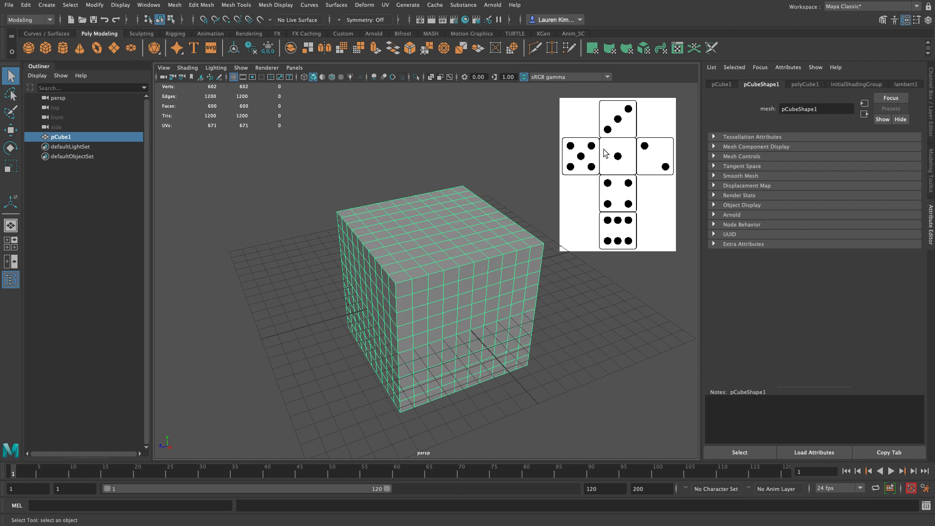
{"action": "left_click_drag", "start_coordinate": [457, 229], "coordinate": [432, 251], "text": "alt"}
{"action": "right_click_drag", "start_coordinate": [441, 247], "coordinate": [443, 275]}
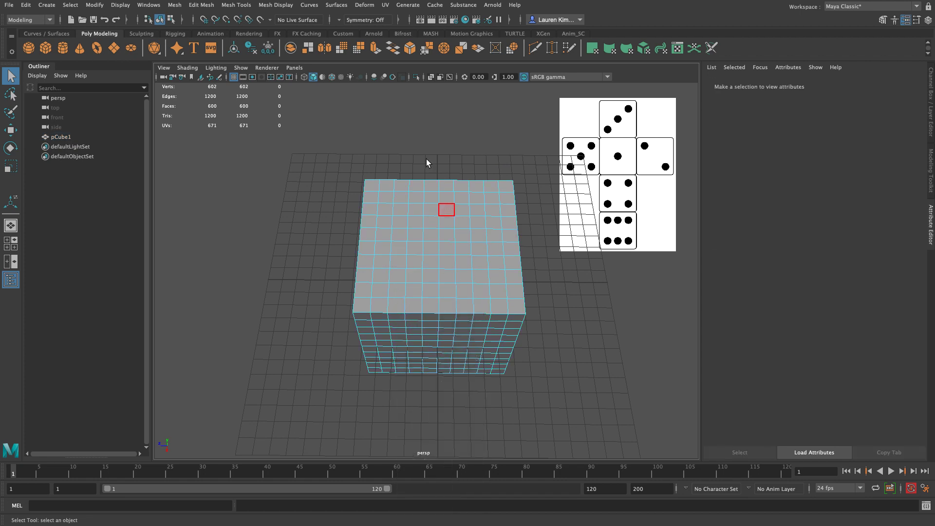
Step: Try painting a scattered face selection across the cube's top with the Paint Selection Tool
{"action": "left_click", "coordinate": [9, 116]}
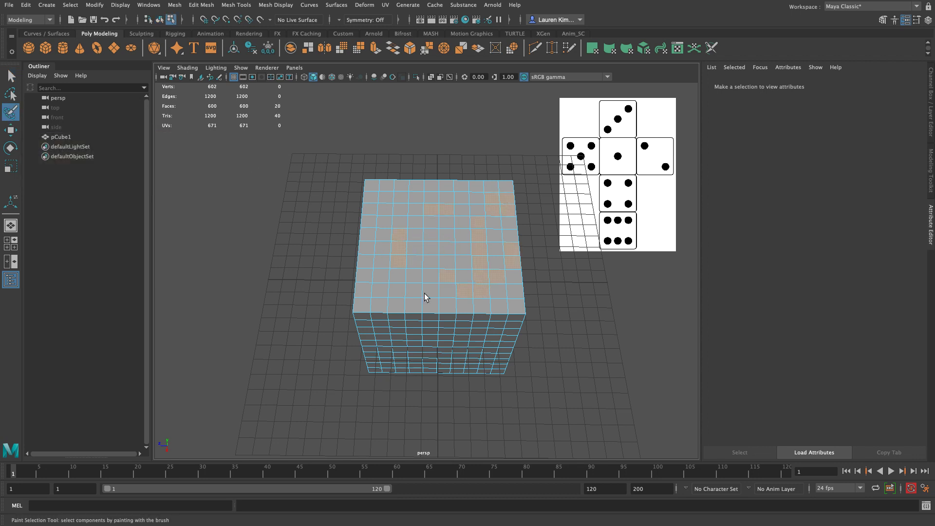
{"action": "mouse_move", "coordinate": [470, 145]}
{"action": "left_mouse_down"}
{"action": "mouse_move", "coordinate": [511, 308]}
{"action": "mouse_move", "coordinate": [357, 236]}
{"action": "left_mouse_up"}
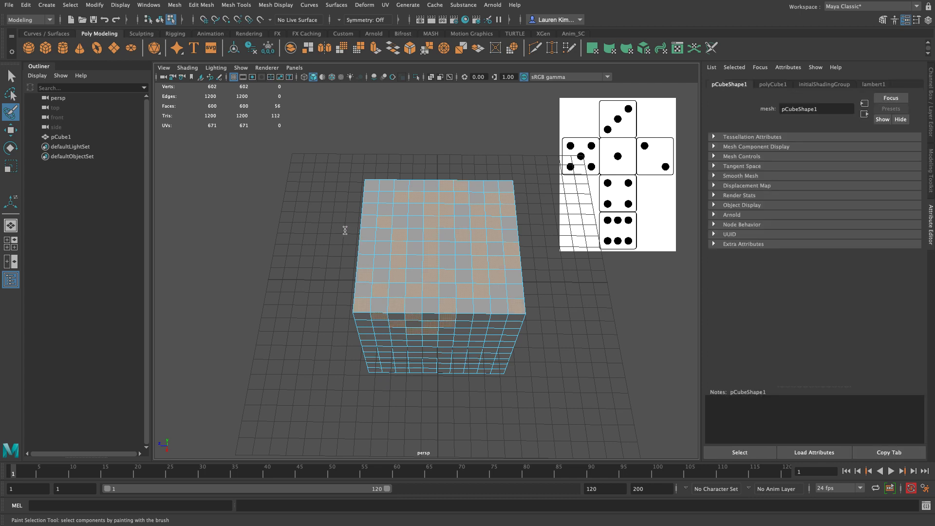
{"action": "key", "text": "ctrl+z"}
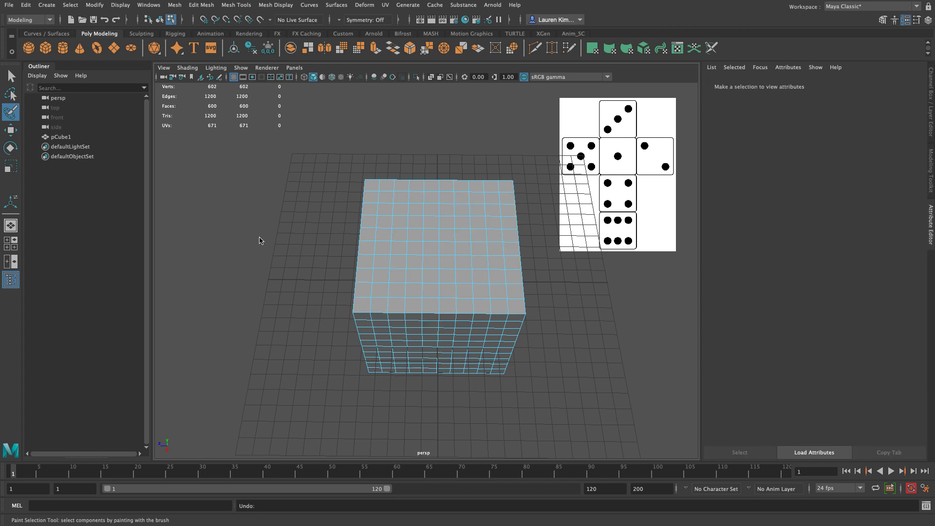
Step: Try deleting the four center faces of the cube's top after paint-selecting them
{"action": "right_click_drag", "start_coordinate": [259, 238], "coordinate": [307, 260], "text": "alt"}
{"action": "middle_click_drag", "start_coordinate": [307, 260], "coordinate": [243, 271], "text": "alt"}
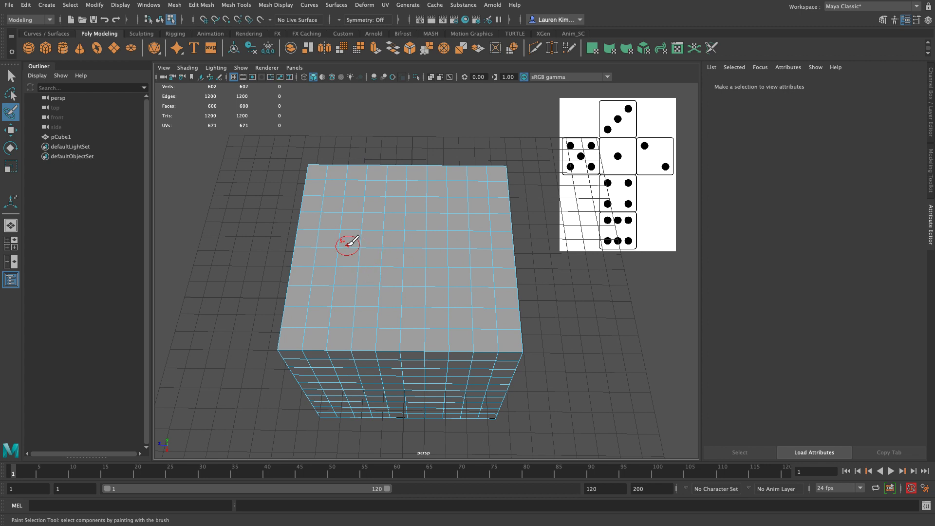
{"action": "mouse_move", "coordinate": [357, 248]}
{"action": "left_mouse_down"}
{"action": "mouse_move", "coordinate": [471, 252]}
{"action": "mouse_move", "coordinate": [429, 263]}
{"action": "mouse_move", "coordinate": [378, 254]}
{"action": "mouse_move", "coordinate": [520, 246]}
{"action": "mouse_move", "coordinate": [366, 265]}
{"action": "mouse_move", "coordinate": [361, 278]}
{"action": "left_mouse_up"}
{"action": "left_click_drag", "start_coordinate": [393, 243], "coordinate": [395, 258]}
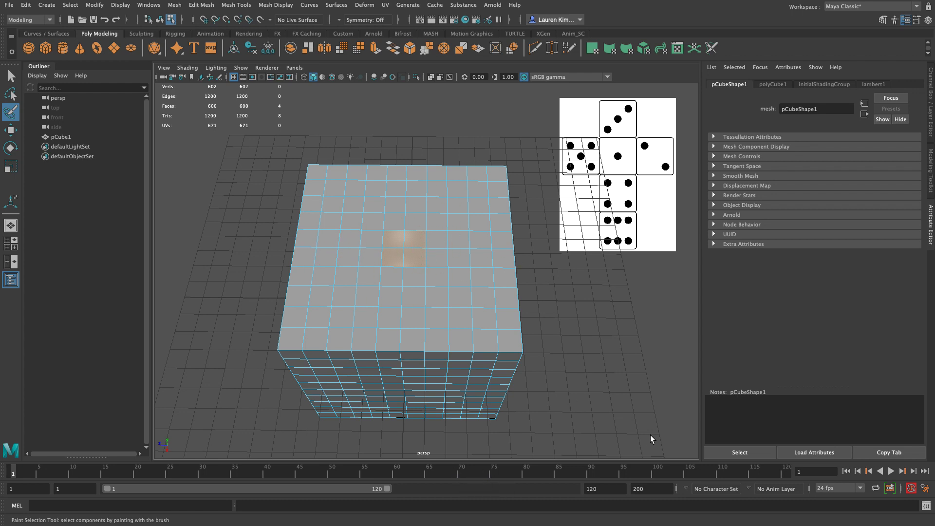
{"action": "key", "text": "Delete"}
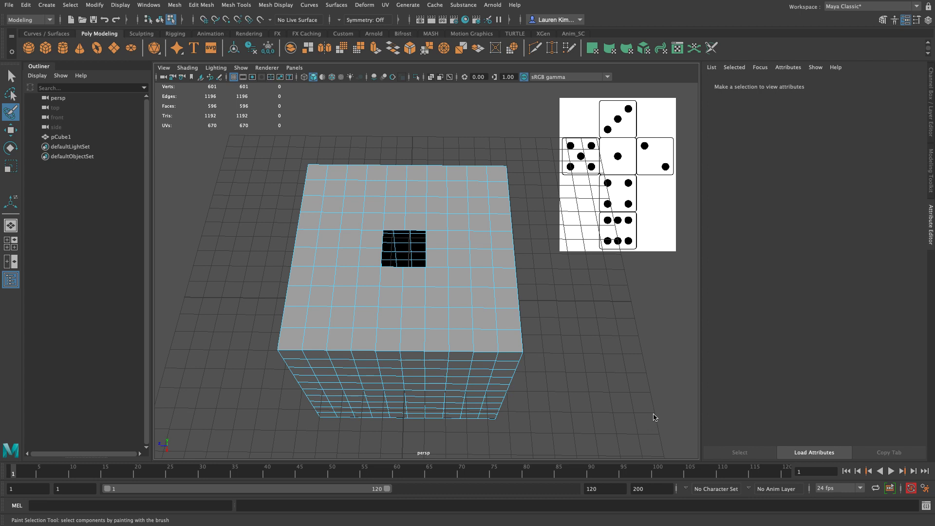
{"action": "left_click_drag", "start_coordinate": [546, 401], "coordinate": [468, 397], "text": "alt"}
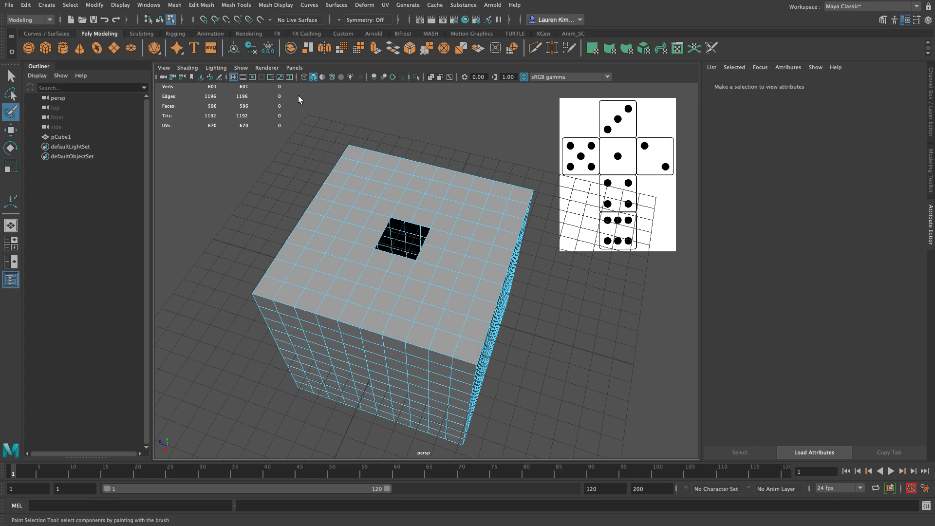
{"action": "key", "text": "ctrl+z"}
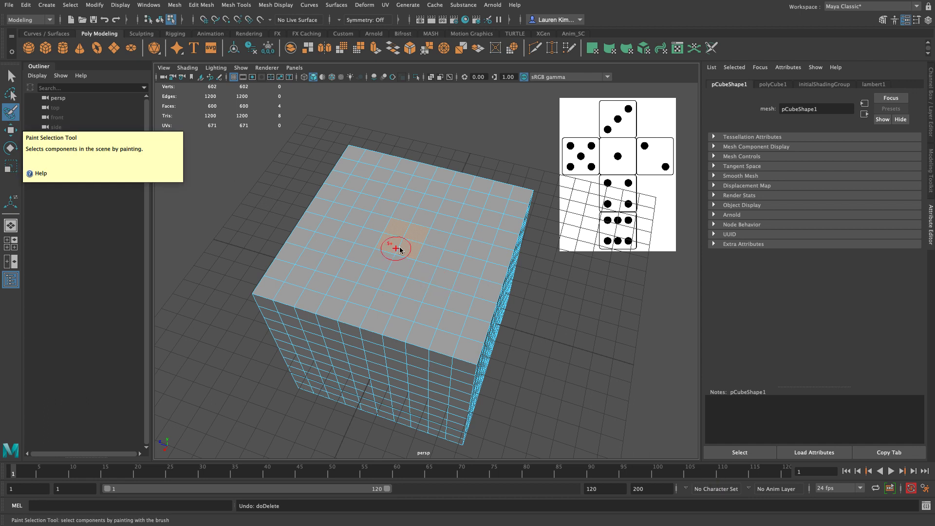
Step: Try box-selecting the four center faces of the cube's top with the Select Tool
{"action": "left_click", "coordinate": [10, 77]}
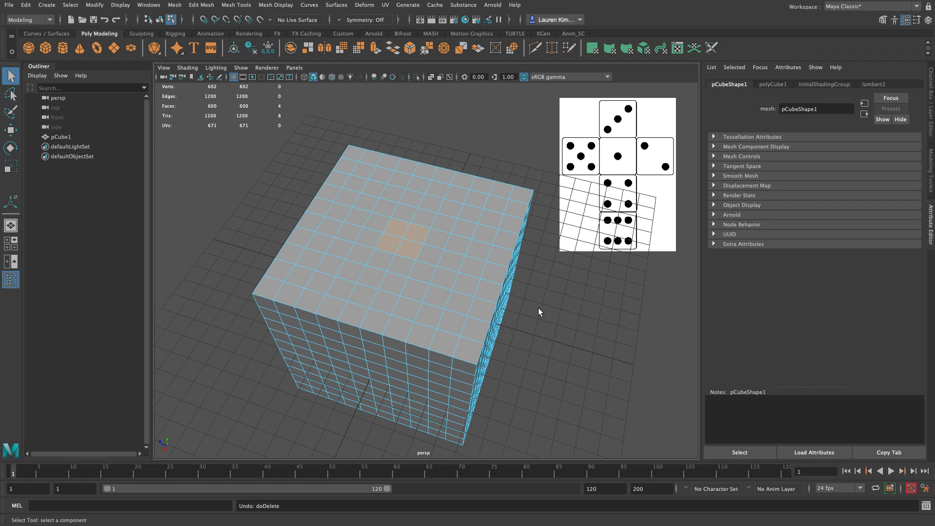
{"action": "left_click", "coordinate": [545, 313]}
{"action": "left_click_drag", "start_coordinate": [179, 167], "coordinate": [204, 181], "text": "alt"}
{"action": "left_click", "coordinate": [469, 313]}
{"action": "left_click", "coordinate": [394, 252]}
{"action": "left_click_drag", "start_coordinate": [406, 263], "coordinate": [408, 265]}
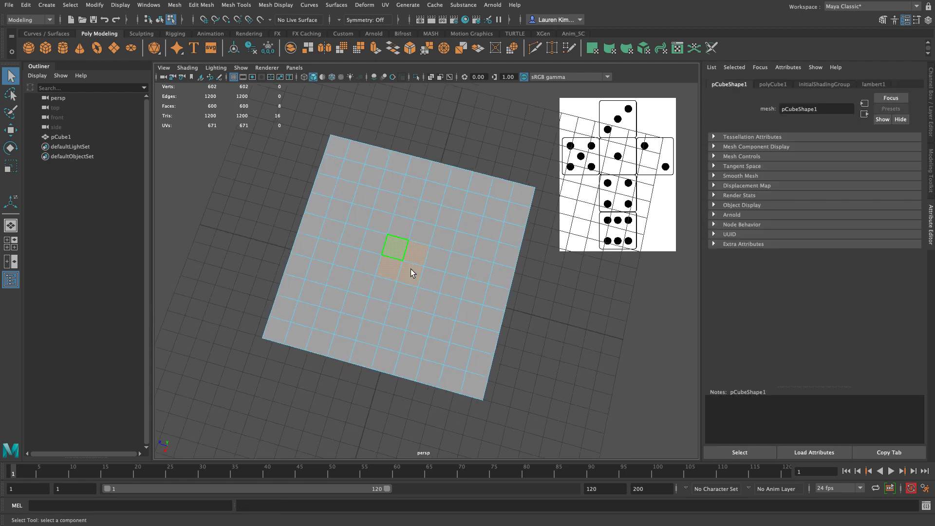
Step: Check the box-selected faces through the cube in wireframe display and review the Heads Up Display options
{"action": "mouse_move", "coordinate": [621, 339]}
{"action": "left_mouse_down", "text": "alt"}
{"action": "mouse_move", "coordinate": [621, 323]}
{"action": "mouse_move", "coordinate": [543, 317]}
{"action": "mouse_move", "coordinate": [528, 298]}
{"action": "mouse_move", "coordinate": [537, 285]}
{"action": "mouse_move", "coordinate": [549, 301]}
{"action": "left_mouse_up", "text": "alt"}
{"action": "key", "text": "4"}
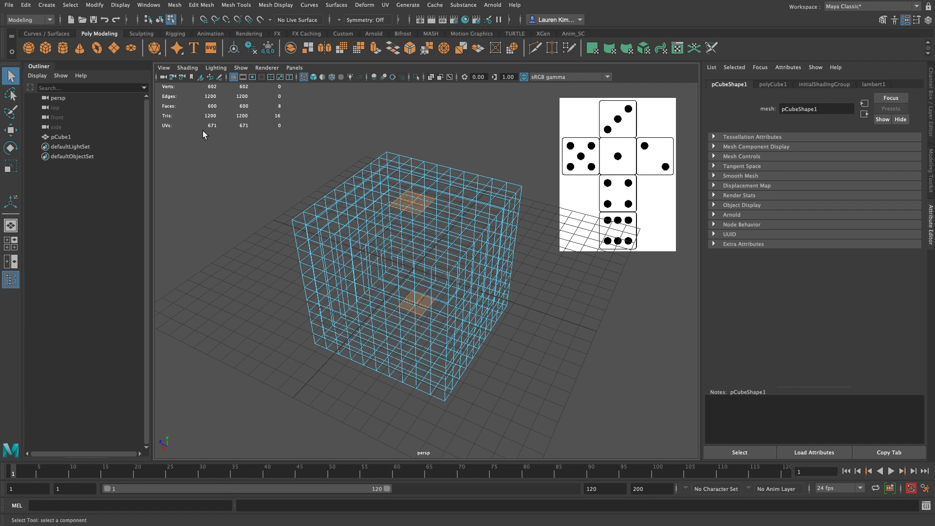
{"action": "left_click", "coordinate": [122, 6]}
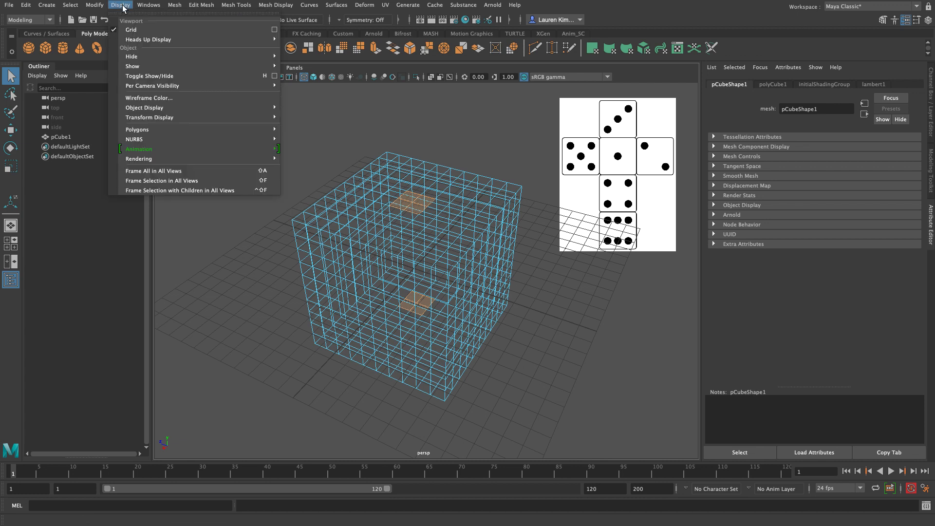
{"action": "mouse_move", "coordinate": [141, 39]}
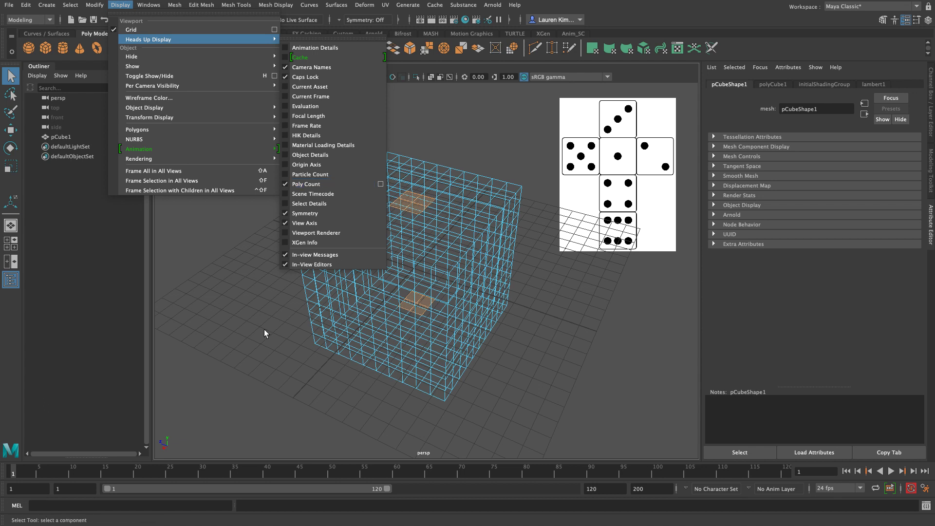
{"action": "left_click", "coordinate": [720, 300]}
{"action": "left_click", "coordinate": [633, 331]}
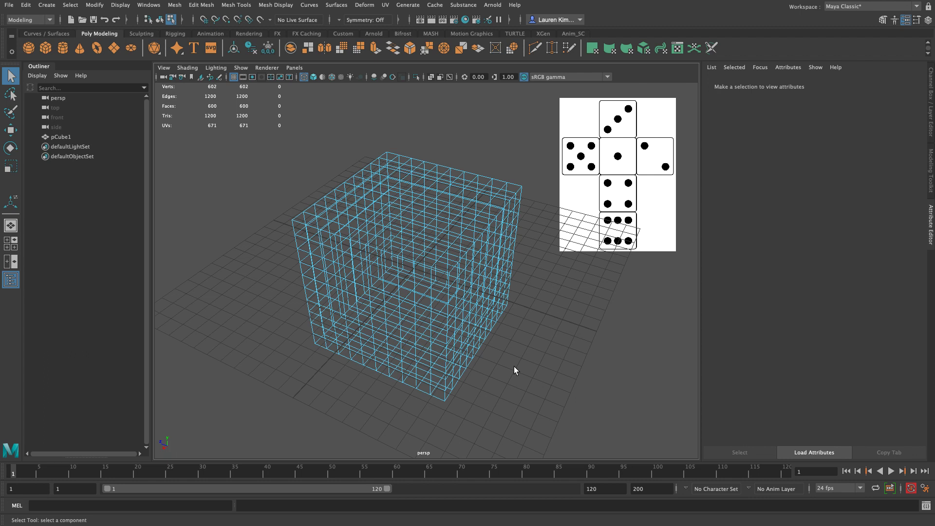
Step: Paint-select the four center faces of the cube's top in shaded display and delete them
{"action": "key", "text": "5"}
{"action": "mouse_move", "coordinate": [213, 290]}
{"action": "left_mouse_down", "text": "alt"}
{"action": "mouse_move", "coordinate": [263, 292]}
{"action": "mouse_move", "coordinate": [302, 334]}
{"action": "mouse_move", "coordinate": [267, 335]}
{"action": "left_mouse_up", "text": "alt"}
{"action": "left_click", "coordinate": [11, 112]}
{"action": "mouse_move", "coordinate": [388, 205]}
{"action": "left_mouse_down"}
{"action": "mouse_move", "coordinate": [390, 223]}
{"action": "mouse_move", "coordinate": [406, 209]}
{"action": "left_mouse_up"}
{"action": "mouse_move", "coordinate": [592, 370]}
{"action": "left_mouse_down", "text": "alt"}
{"action": "mouse_move", "coordinate": [599, 349]}
{"action": "mouse_move", "coordinate": [536, 344]}
{"action": "mouse_move", "coordinate": [605, 345]}
{"action": "mouse_move", "coordinate": [603, 367]}
{"action": "left_mouse_up", "text": "alt"}
{"action": "key", "text": "4"}
{"action": "key", "text": "5"}
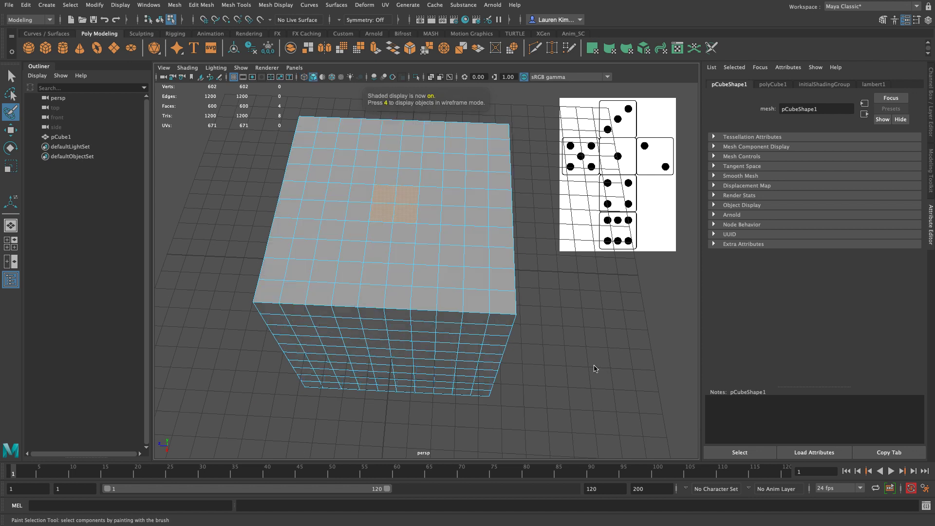
{"action": "key", "text": "Delete"}
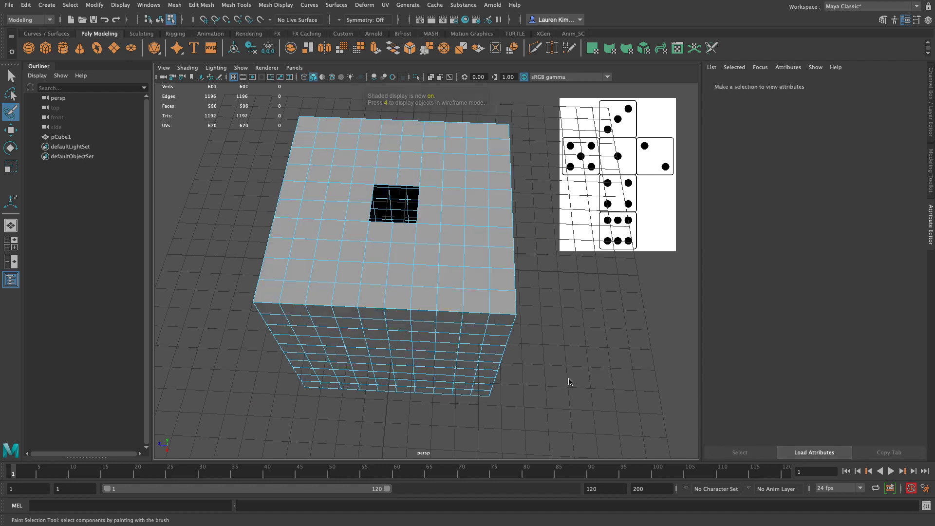
Step: Paint-select two 2×2 face blocks on the cube's front side, in rows 3–4 from its top edge, columns 3–4 and 7–8
{"action": "left_click_drag", "start_coordinate": [609, 386], "coordinate": [621, 356], "text": "alt"}
{"action": "mouse_move", "coordinate": [626, 327]}
{"action": "left_mouse_down", "text": "alt"}
{"action": "mouse_move", "coordinate": [605, 359]}
{"action": "mouse_move", "coordinate": [610, 286]}
{"action": "left_mouse_up", "text": "alt"}
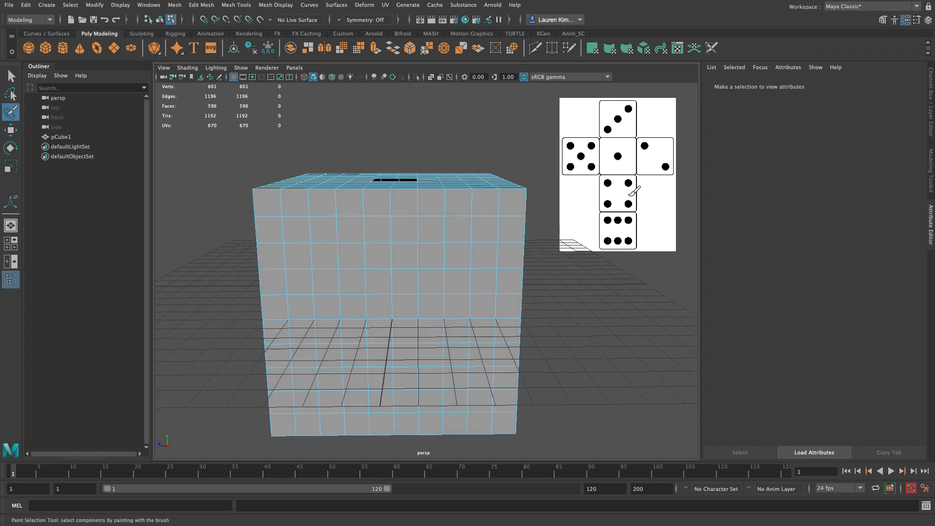
{"action": "left_click_drag", "start_coordinate": [574, 327], "coordinate": [570, 349], "text": "alt"}
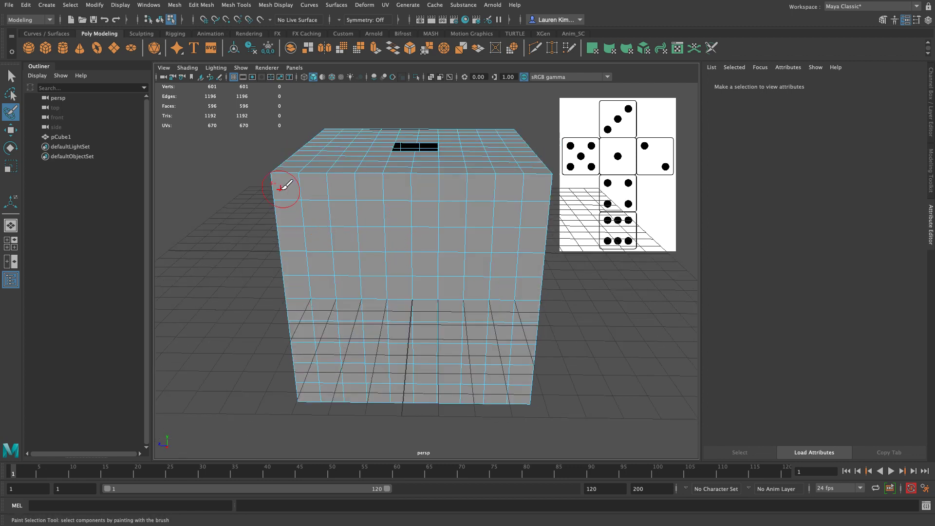
{"action": "mouse_move", "coordinate": [347, 257]}
{"action": "left_mouse_down"}
{"action": "mouse_move", "coordinate": [375, 251]}
{"action": "mouse_move", "coordinate": [355, 244]}
{"action": "left_mouse_up"}
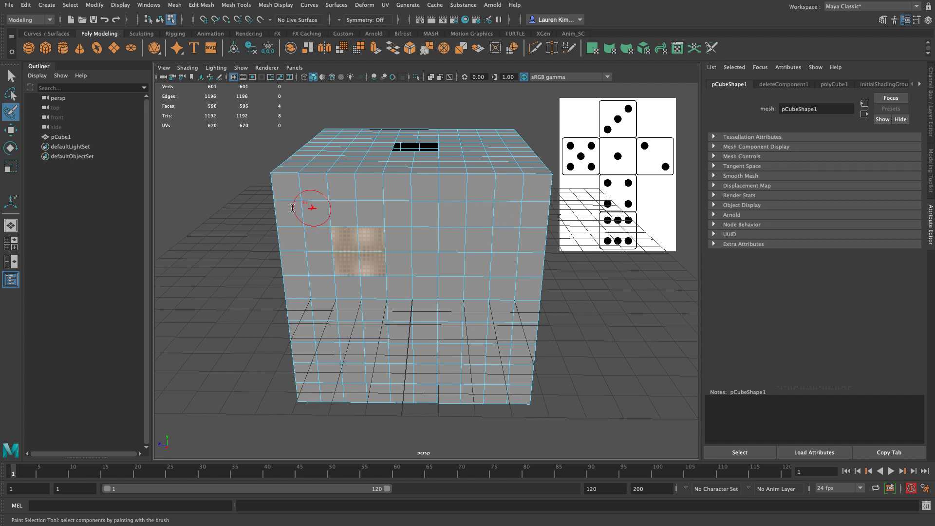
{"action": "left_click_drag", "start_coordinate": [156, 313], "coordinate": [164, 280], "text": "alt"}
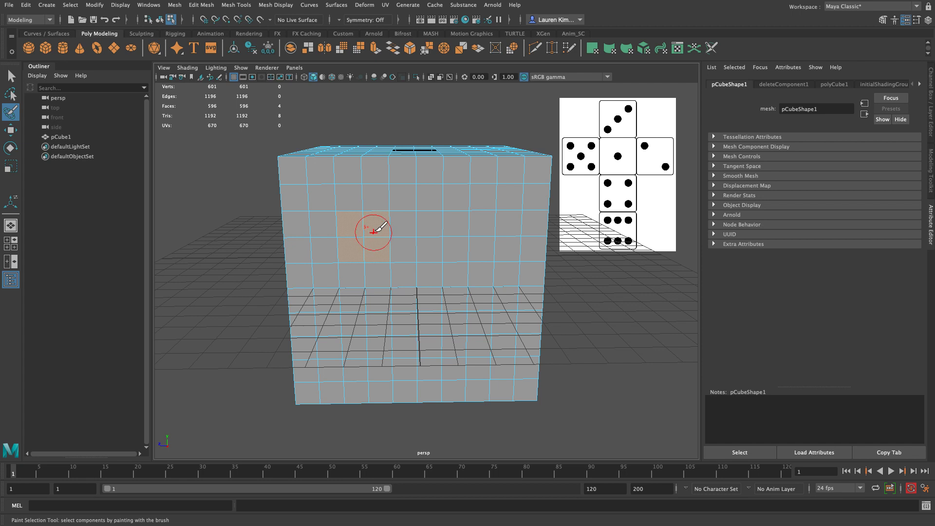
{"action": "left_click_drag", "start_coordinate": [455, 225], "coordinate": [463, 249]}
{"action": "mouse_move", "coordinate": [463, 417]}
{"action": "left_mouse_down", "text": "alt"}
{"action": "mouse_move", "coordinate": [241, 351]}
{"action": "mouse_move", "coordinate": [215, 318]}
{"action": "mouse_move", "coordinate": [224, 345]}
{"action": "left_mouse_up", "text": "alt"}
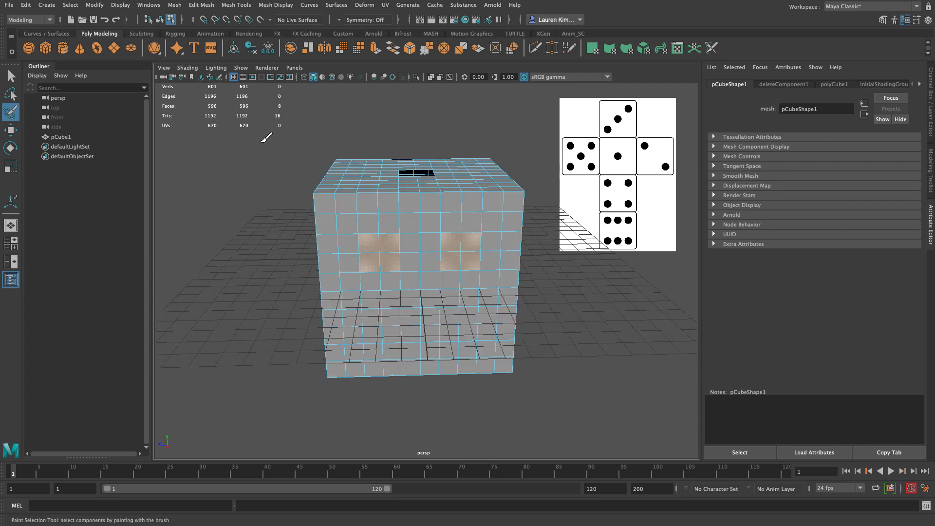
Step: Hide the grid in the perspective view
{"action": "left_click", "coordinate": [241, 68]}
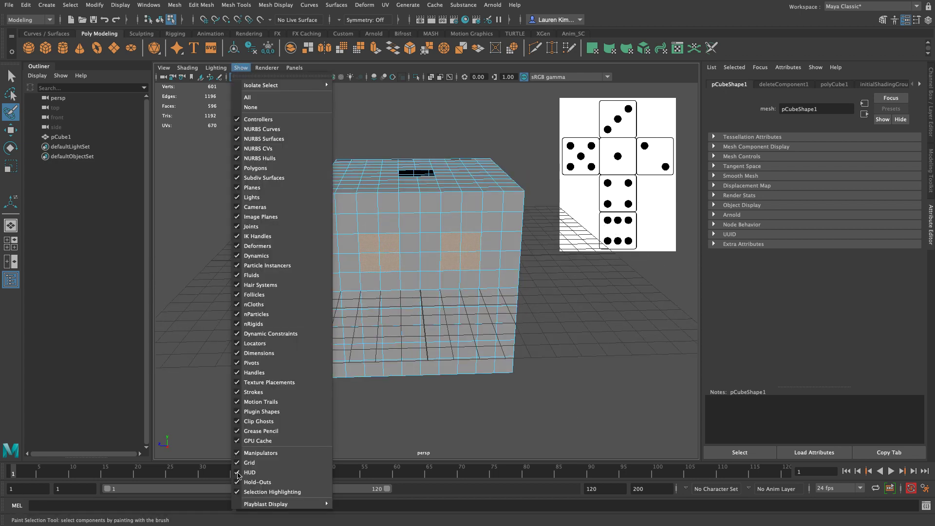
{"action": "left_click", "coordinate": [249, 463]}
{"action": "right_click_drag", "start_coordinate": [323, 368], "coordinate": [326, 431], "text": "alt"}
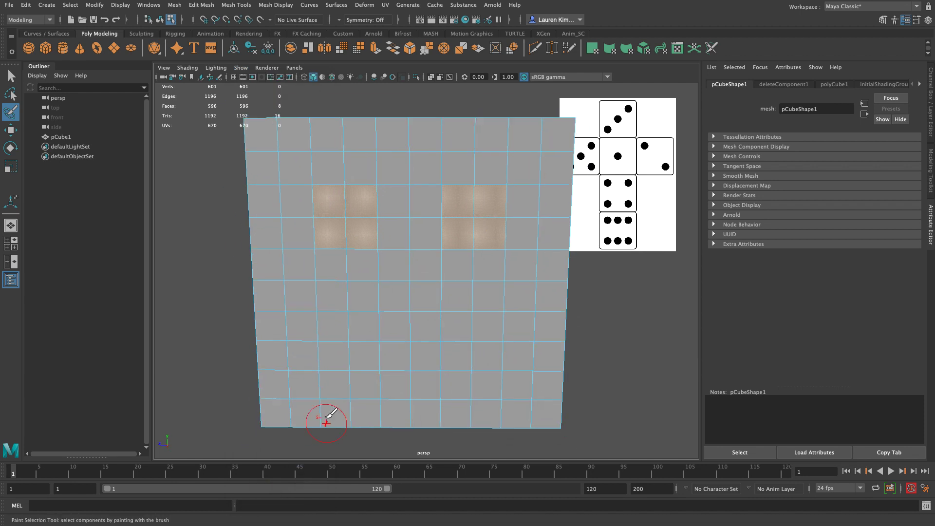
Step: Add two 2×2 blocks in rows 7–8, columns 3–4 and 7–8, to the front-side selection and delete all four blocks
{"action": "left_click_drag", "start_coordinate": [334, 334], "coordinate": [341, 341]}
{"action": "left_click_drag", "start_coordinate": [472, 330], "coordinate": [458, 355]}
{"action": "right_click_drag", "start_coordinate": [665, 361], "coordinate": [568, 324], "text": "alt"}
{"action": "mouse_move", "coordinate": [569, 324]}
{"action": "left_mouse_down", "text": "alt"}
{"action": "mouse_move", "coordinate": [566, 338]}
{"action": "mouse_move", "coordinate": [570, 329]}
{"action": "left_mouse_up", "text": "alt"}
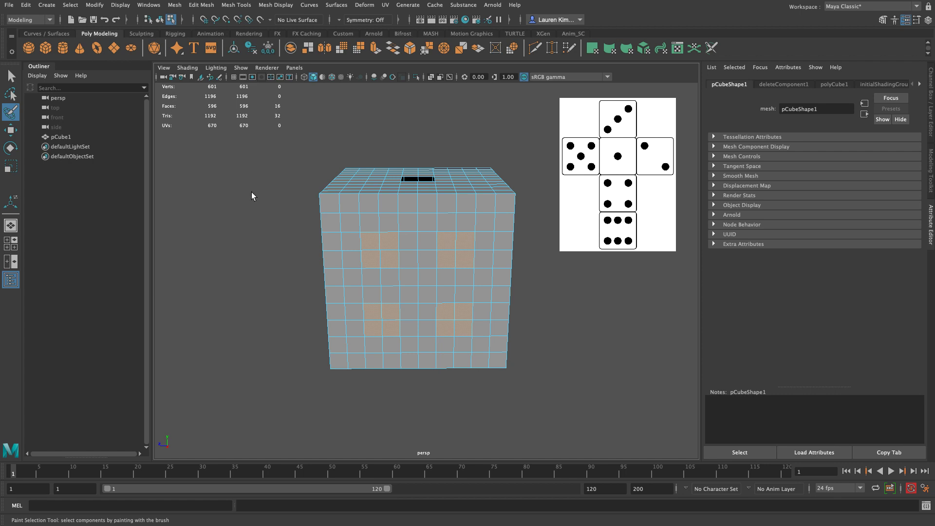
{"action": "key", "text": "Delete"}
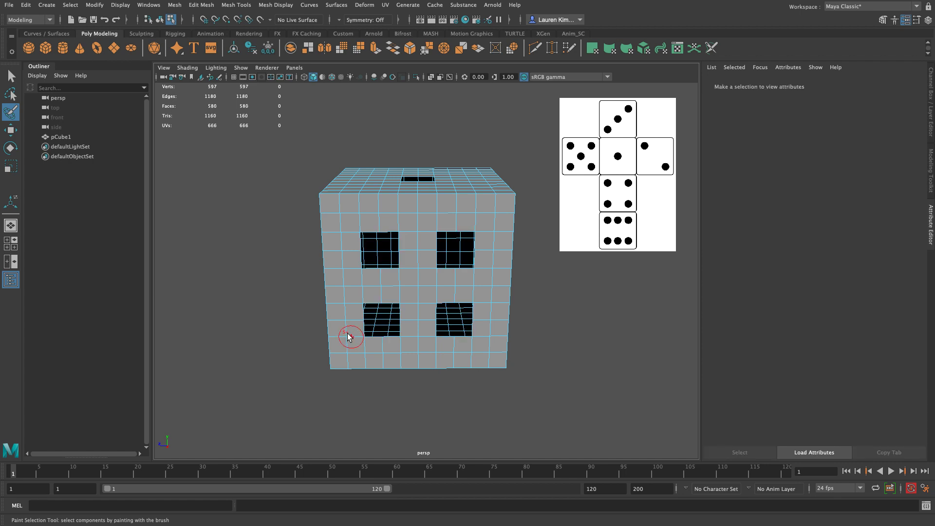
Step: Paint-select a strip two faces high and six wide on the cube's underside, in rows 3–4 from the front edge, columns 3–8
{"action": "left_click_drag", "start_coordinate": [525, 318], "coordinate": [523, 236], "text": "alt"}
{"action": "left_click_drag", "start_coordinate": [626, 278], "coordinate": [624, 278], "text": "alt"}
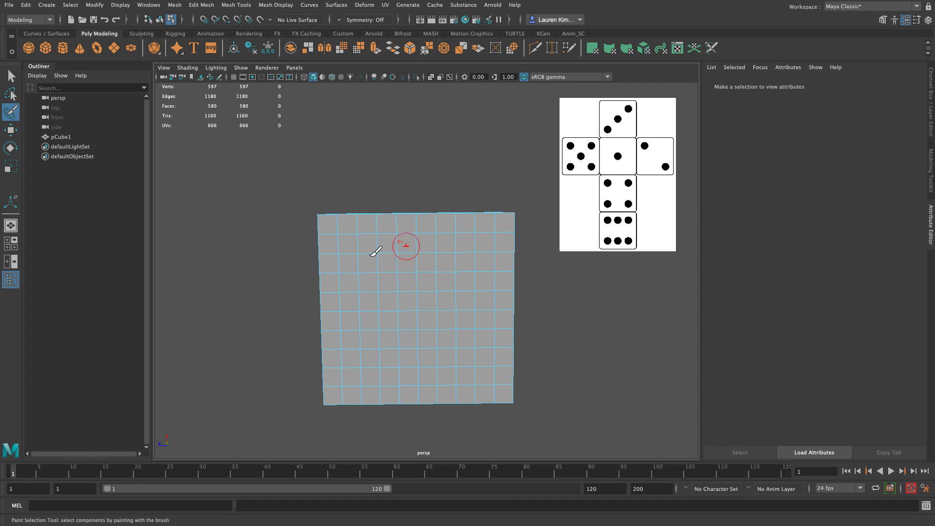
{"action": "left_click_drag", "start_coordinate": [369, 266], "coordinate": [372, 279]}
{"action": "mouse_move", "coordinate": [457, 281]}
{"action": "left_mouse_down"}
{"action": "mouse_move", "coordinate": [471, 280]}
{"action": "mouse_move", "coordinate": [409, 259]}
{"action": "mouse_move", "coordinate": [382, 269]}
{"action": "left_mouse_up"}
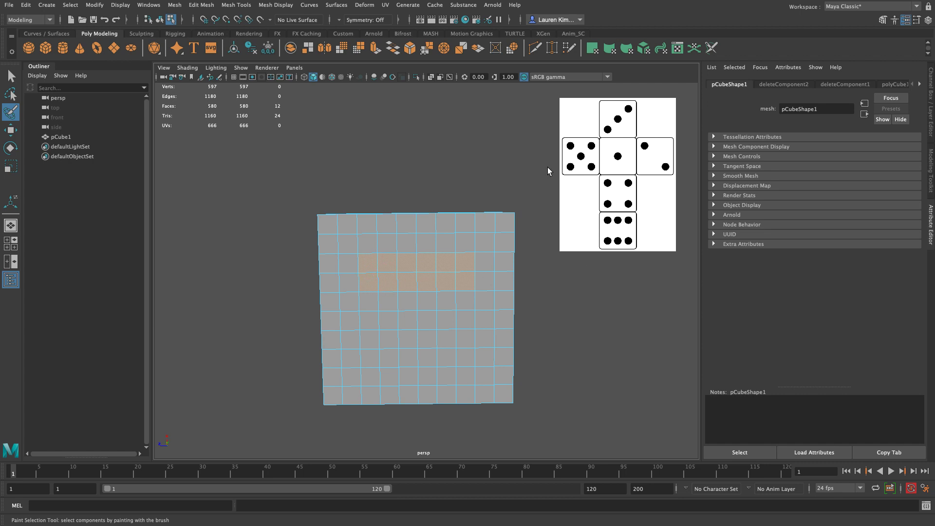
{"action": "left_click_drag", "start_coordinate": [441, 156], "coordinate": [443, 204], "text": "alt"}
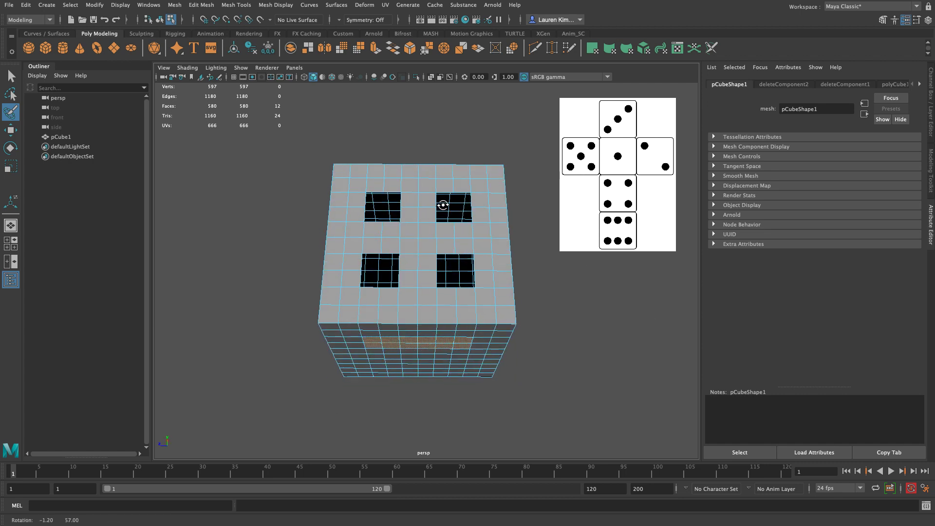
{"action": "left_click_drag", "start_coordinate": [551, 340], "coordinate": [554, 295], "text": "alt"}
{"action": "right_click_drag", "start_coordinate": [554, 296], "coordinate": [558, 308], "text": "alt"}
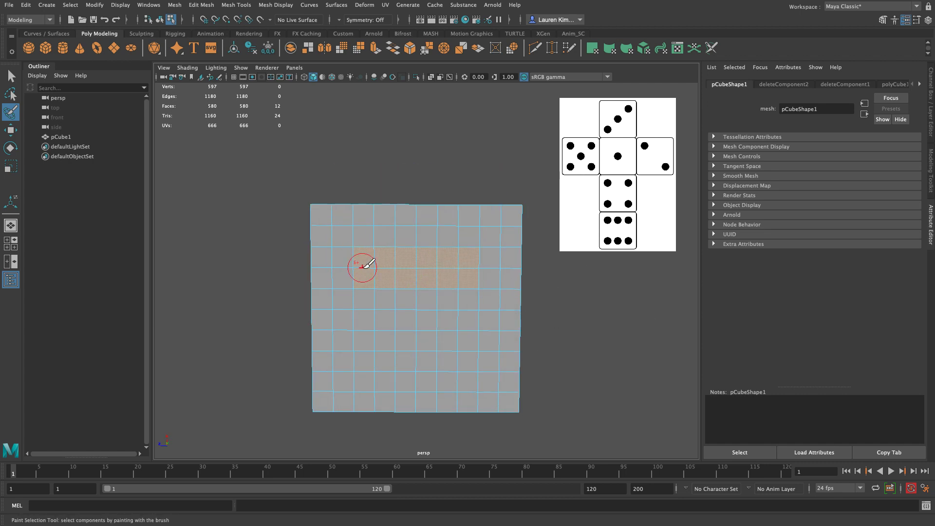
{"action": "right_click_drag", "start_coordinate": [634, 368], "coordinate": [613, 365], "text": "alt"}
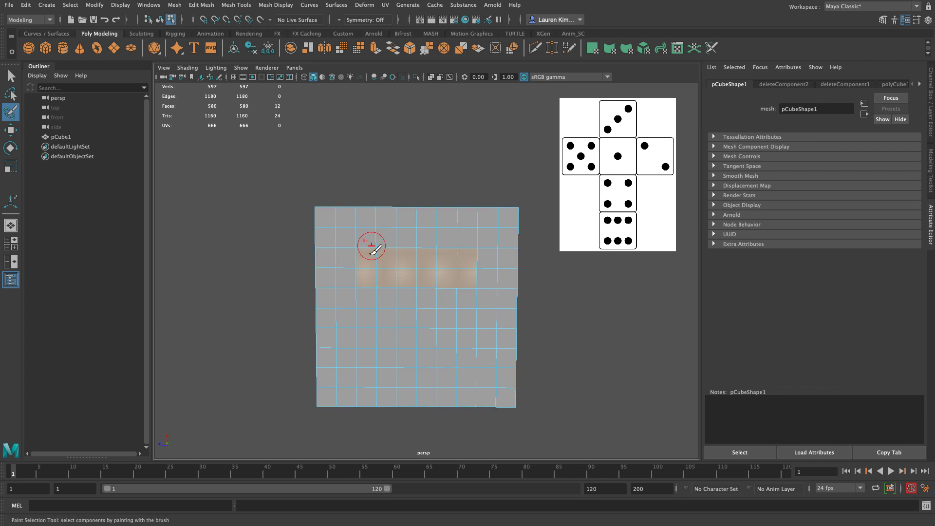
Step: Add a matching strip in rows 7–8, columns 3–8 of the underside to the selection and delete both strips
{"action": "mouse_move", "coordinate": [552, 299]}
{"action": "left_mouse_down", "text": "alt"}
{"action": "mouse_move", "coordinate": [543, 334]}
{"action": "mouse_move", "coordinate": [568, 309]}
{"action": "left_mouse_up", "text": "alt"}
{"action": "left_click_drag", "start_coordinate": [563, 363], "coordinate": [576, 403], "text": "alt"}
{"action": "mouse_move", "coordinate": [543, 374]}
{"action": "left_mouse_down", "text": "alt"}
{"action": "mouse_move", "coordinate": [562, 345]}
{"action": "mouse_move", "coordinate": [542, 344]}
{"action": "left_mouse_up", "text": "alt"}
{"action": "left_click_drag", "start_coordinate": [371, 342], "coordinate": [394, 356]}
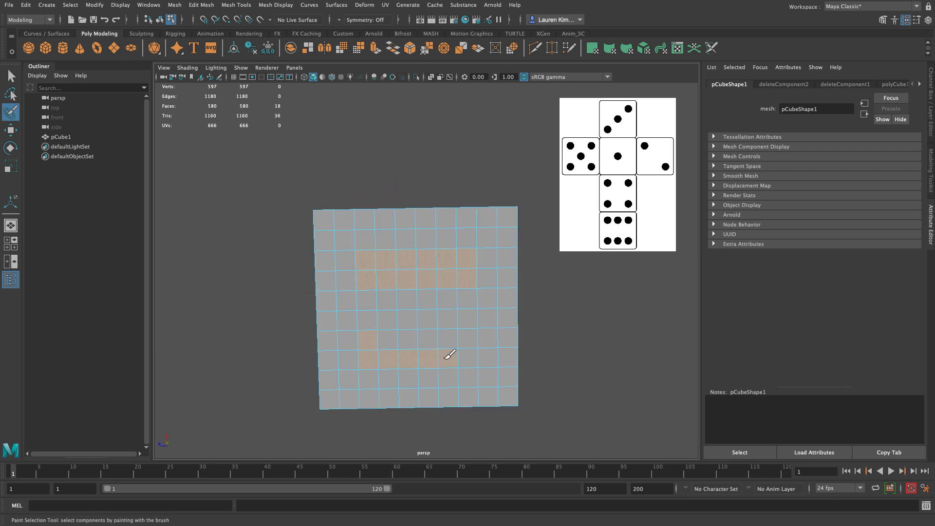
{"action": "left_click_drag", "start_coordinate": [619, 380], "coordinate": [636, 407], "text": "alt"}
{"action": "key", "text": "Delete"}
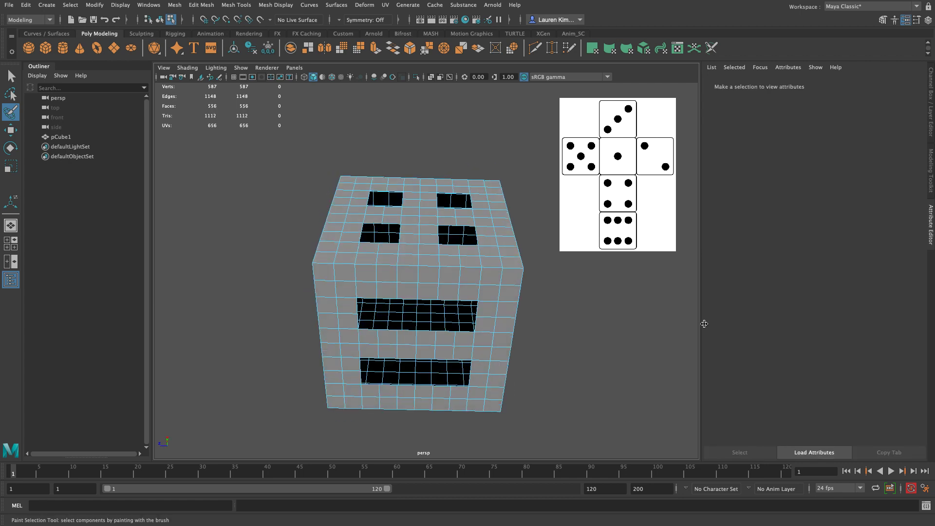
Step: Paint-select three diagonal 2×2 face blocks on the cube's back side, with the middle one centered, and delete them
{"action": "left_click_drag", "start_coordinate": [525, 332], "coordinate": [418, 257], "text": "alt"}
{"action": "left_click_drag", "start_coordinate": [408, 142], "coordinate": [409, 160], "text": "alt"}
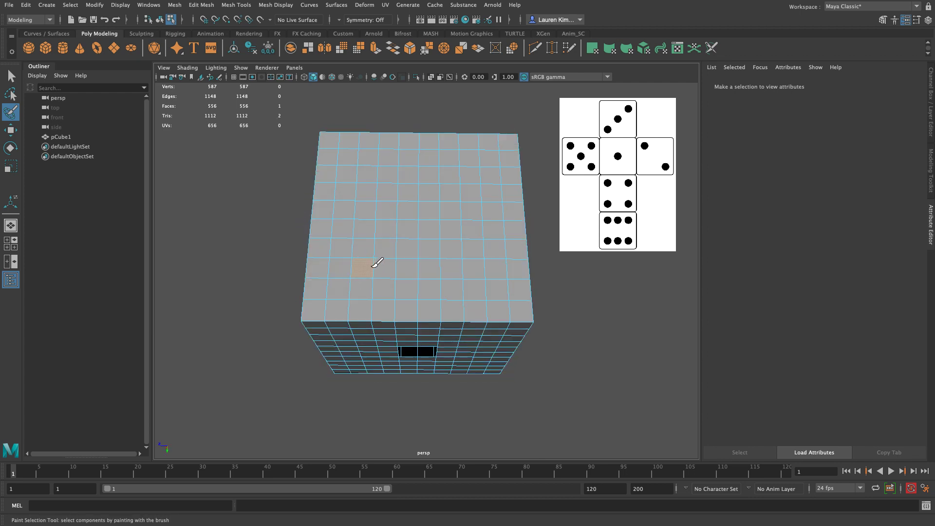
{"action": "left_click", "coordinate": [375, 246]}
{"action": "mouse_move", "coordinate": [412, 214]}
{"action": "left_mouse_down"}
{"action": "mouse_move", "coordinate": [403, 226]}
{"action": "mouse_move", "coordinate": [409, 210]}
{"action": "left_mouse_up"}
{"action": "left_click", "coordinate": [428, 218]}
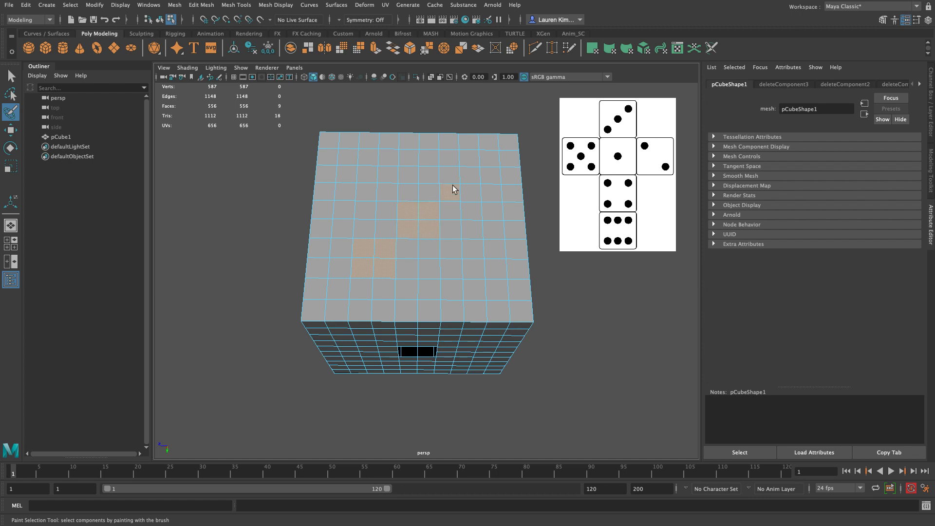
{"action": "left_click_drag", "start_coordinate": [487, 177], "coordinate": [474, 185]}
{"action": "key", "text": "Delete"}
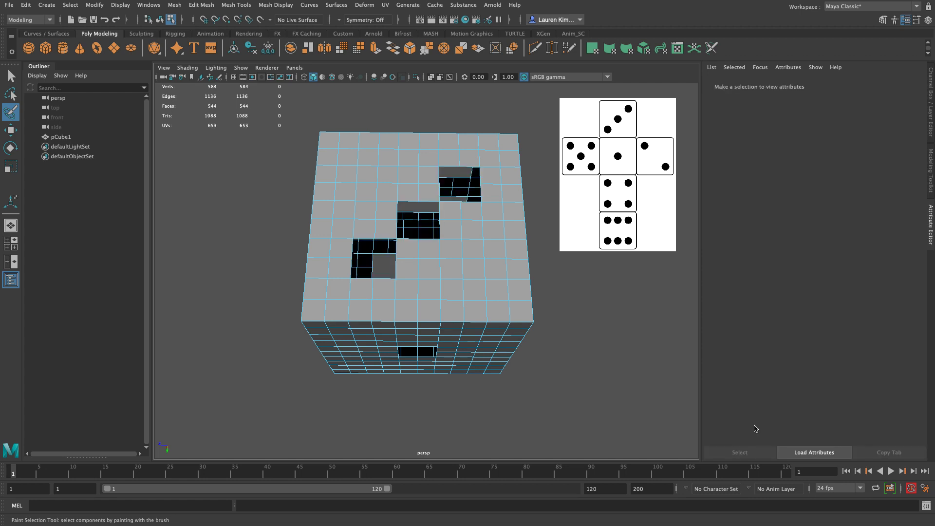
Step: Paint-select two diagonally opposite 2×2 blocks on the cube's right side, upper right and lower left, and delete them
{"action": "mouse_move", "coordinate": [578, 389]}
{"action": "left_mouse_down", "text": "alt"}
{"action": "mouse_move", "coordinate": [579, 299]}
{"action": "mouse_move", "coordinate": [564, 315]}
{"action": "mouse_move", "coordinate": [539, 320]}
{"action": "mouse_move", "coordinate": [463, 293]}
{"action": "mouse_move", "coordinate": [458, 273]}
{"action": "left_mouse_up", "text": "alt"}
{"action": "mouse_move", "coordinate": [476, 236]}
{"action": "left_mouse_down", "text": "alt"}
{"action": "mouse_move", "coordinate": [406, 226]}
{"action": "mouse_move", "coordinate": [449, 223]}
{"action": "mouse_move", "coordinate": [461, 201]}
{"action": "mouse_move", "coordinate": [411, 188]}
{"action": "mouse_move", "coordinate": [443, 183]}
{"action": "mouse_move", "coordinate": [359, 171]}
{"action": "mouse_move", "coordinate": [462, 195]}
{"action": "mouse_move", "coordinate": [522, 314]}
{"action": "mouse_move", "coordinate": [528, 251]}
{"action": "left_mouse_up", "text": "alt"}
{"action": "left_click_drag", "start_coordinate": [484, 226], "coordinate": [489, 238]}
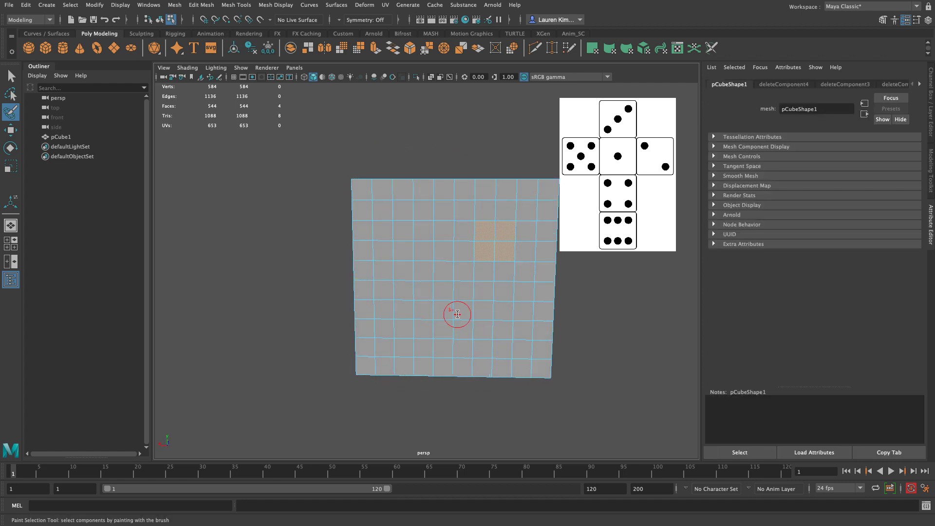
{"action": "left_click_drag", "start_coordinate": [421, 315], "coordinate": [408, 318]}
{"action": "key", "text": "Delete"}
Step: Paint-select five 2×2 face blocks on the cube's left side, four near the corners and one centered, and delete them
{"action": "mouse_move", "coordinate": [165, 265]}
{"action": "left_mouse_down", "text": "alt"}
{"action": "mouse_move", "coordinate": [213, 211]}
{"action": "mouse_move", "coordinate": [326, 245]}
{"action": "mouse_move", "coordinate": [454, 196]}
{"action": "mouse_move", "coordinate": [445, 175]}
{"action": "left_mouse_up", "text": "alt"}
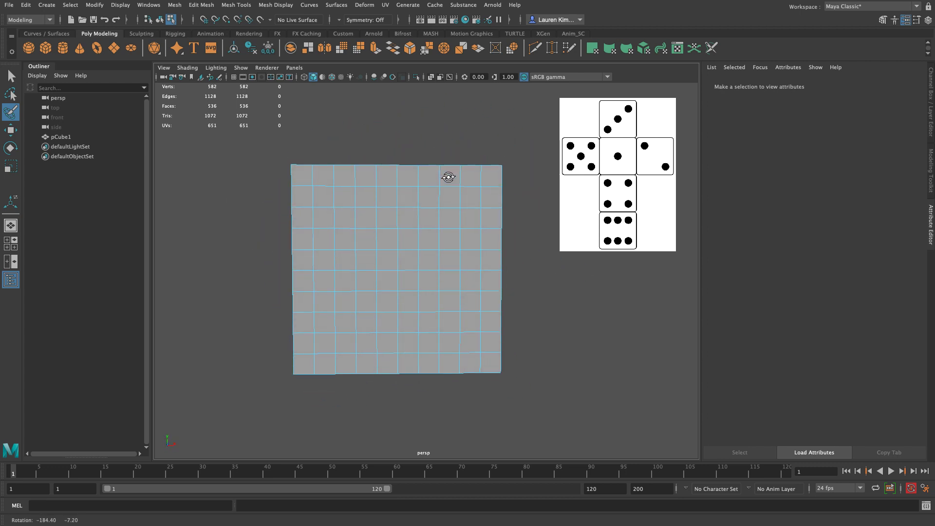
{"action": "mouse_move", "coordinate": [343, 220]}
{"action": "left_mouse_down"}
{"action": "mouse_move", "coordinate": [363, 237]}
{"action": "mouse_move", "coordinate": [369, 223]}
{"action": "left_mouse_up"}
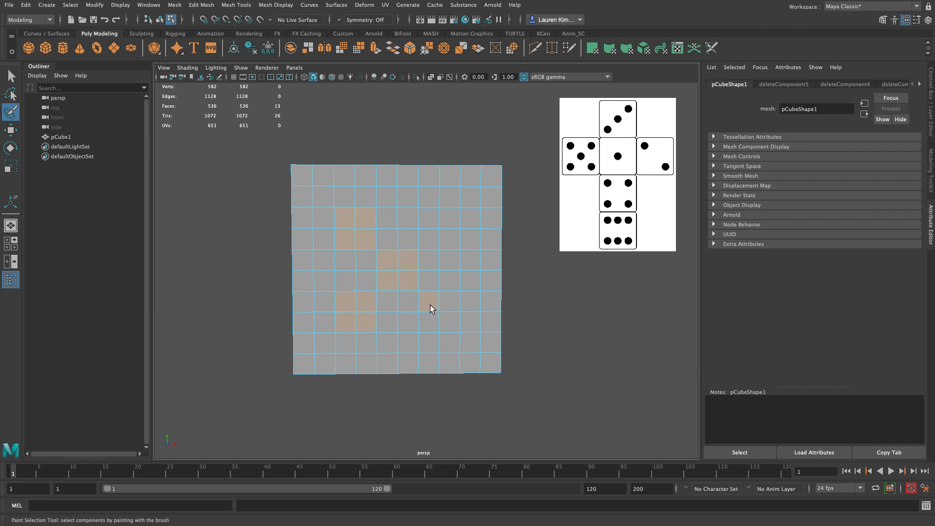
{"action": "left_click", "coordinate": [453, 310]}
{"action": "left_click", "coordinate": [431, 222]}
{"action": "key", "text": "Delete"}
Step: Switch to the Select tool, return the die to object mode and delete its construction history
{"action": "left_click_drag", "start_coordinate": [615, 283], "coordinate": [559, 317], "text": "alt"}
{"action": "scroll", "coordinate": [451, 274], "scroll_direction": "down", "scroll_amount": 5}
{"action": "left_click_drag", "start_coordinate": [451, 273], "coordinate": [205, 233], "text": "alt"}
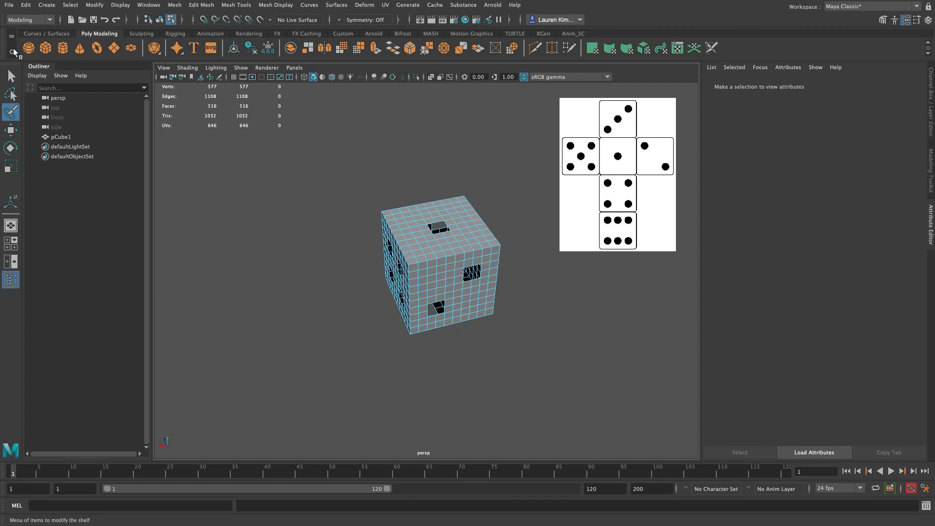
{"action": "left_click", "coordinate": [10, 76]}
{"action": "left_click_drag", "start_coordinate": [263, 219], "coordinate": [319, 201], "text": "alt"}
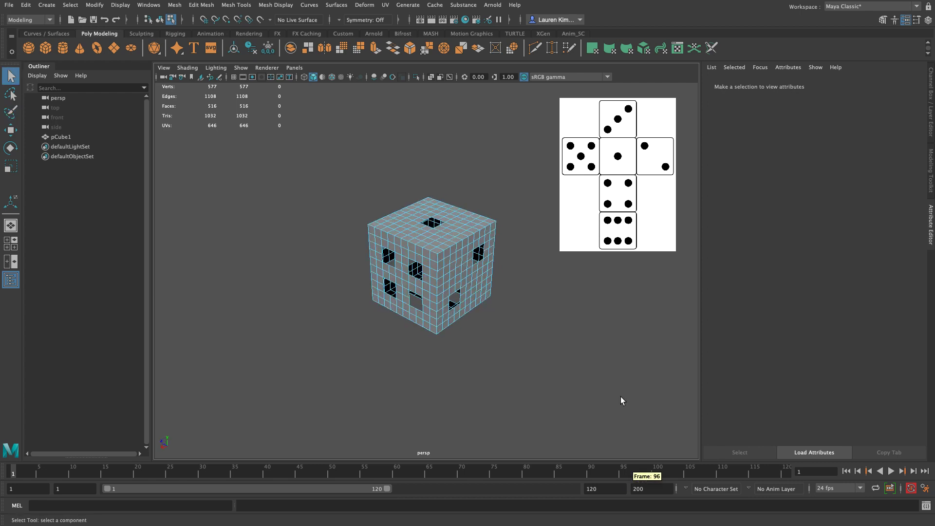
{"action": "middle_click_drag", "start_coordinate": [661, 373], "coordinate": [605, 380], "text": "alt"}
{"action": "scroll", "coordinate": [605, 380], "scroll_direction": "up", "scroll_amount": 3}
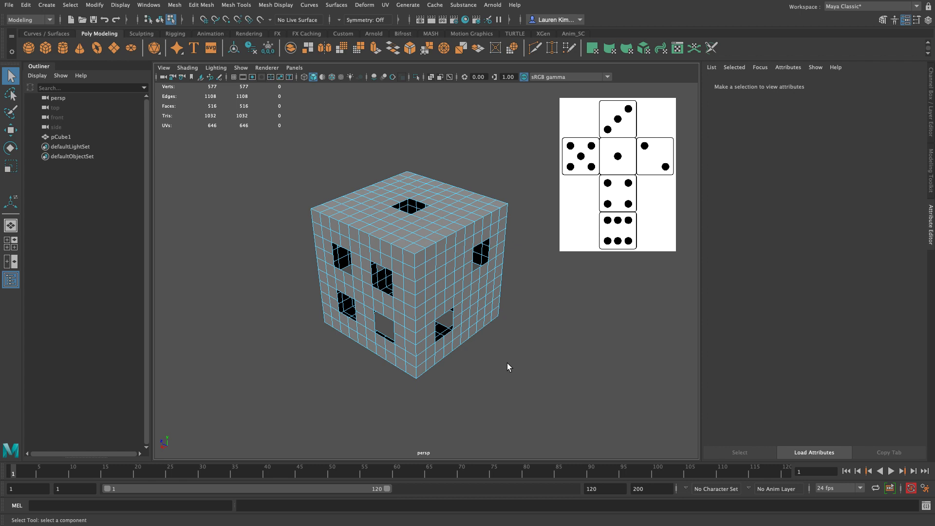
{"action": "key", "text": "F8"}
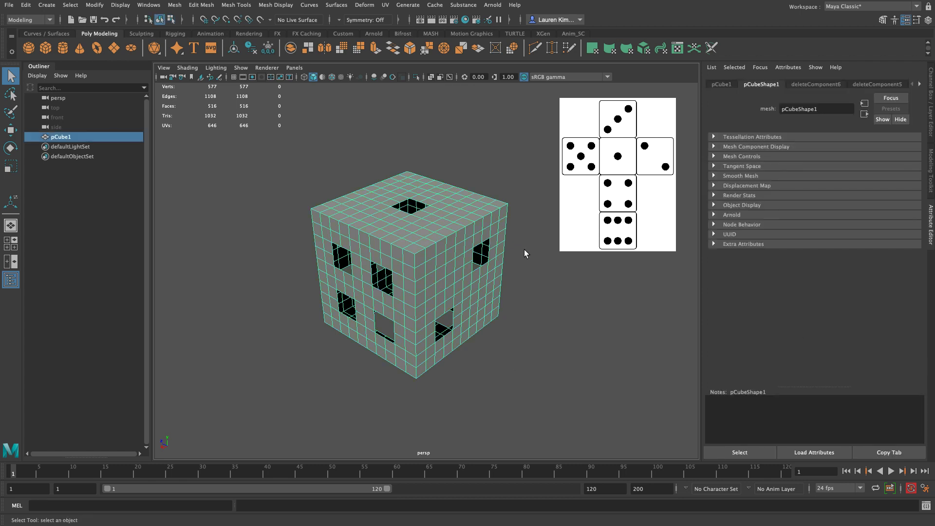
{"action": "left_click", "coordinate": [251, 49]}
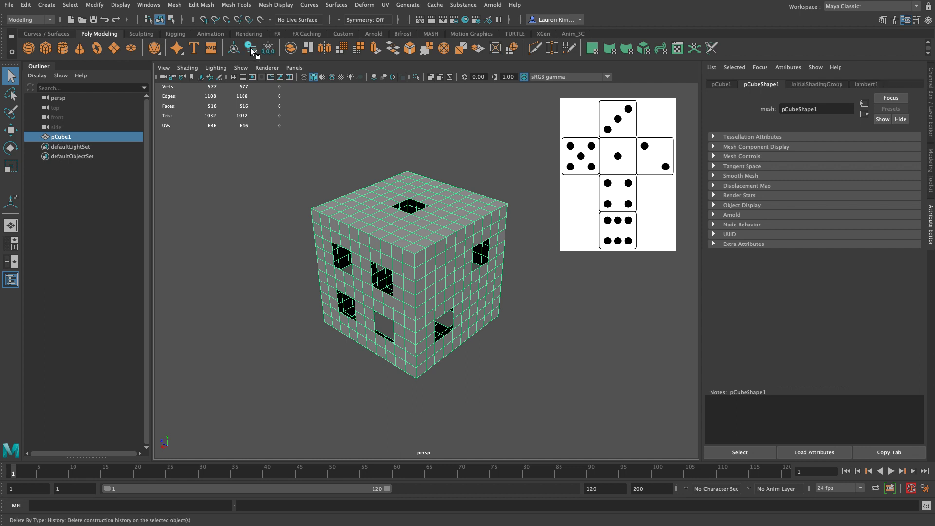
Step: Show the Channel Box / Layer Editor and assign the reference image plane to a new display layer
{"action": "key", "text": "ctrl+a"}
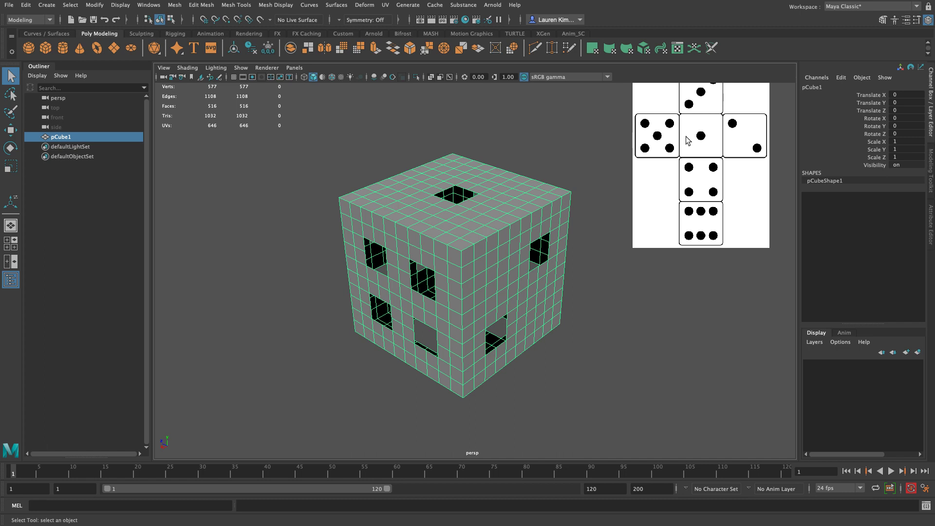
{"action": "left_click_drag", "start_coordinate": [683, 335], "coordinate": [705, 306]}
{"action": "left_click_drag", "start_coordinate": [643, 324], "coordinate": [727, 117]}
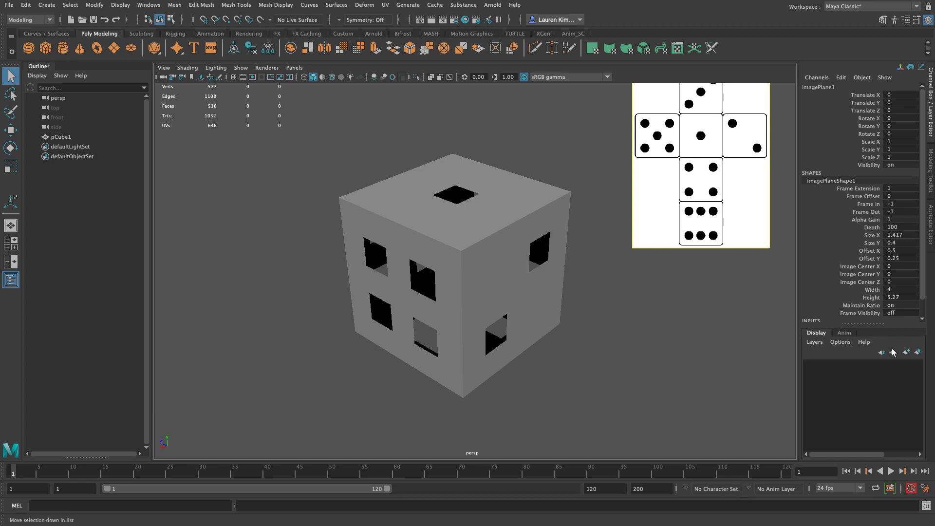
{"action": "left_click", "coordinate": [919, 353]}
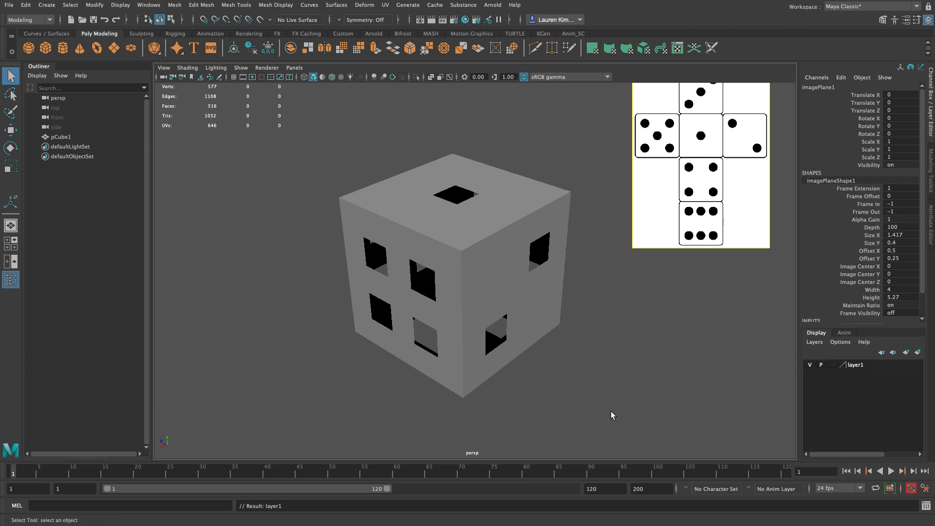
Step: Rename the image plane's display layer as ImagePlane and hide it
{"action": "left_click", "coordinate": [810, 365]}
{"action": "left_click", "coordinate": [811, 364]}
{"action": "left_click", "coordinate": [811, 365]}
{"action": "left_click", "coordinate": [811, 365]}
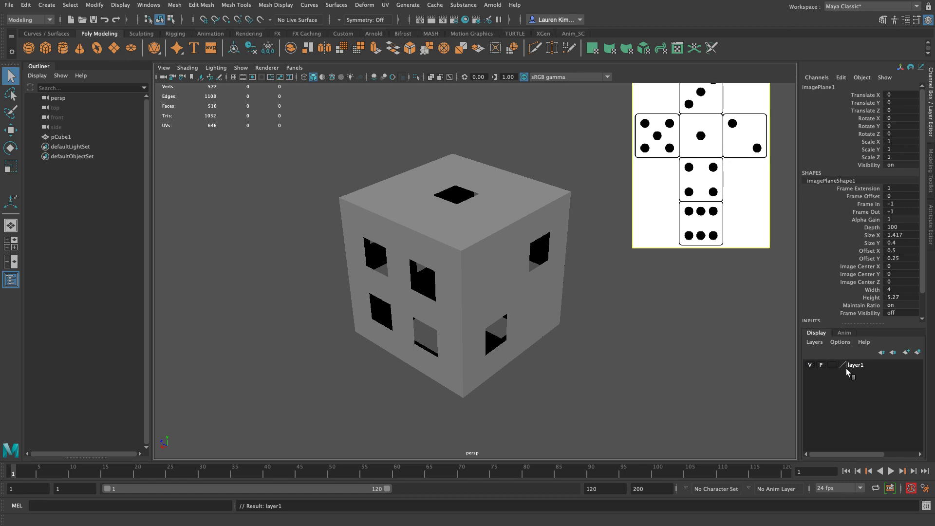
{"action": "double_click", "coordinate": [856, 365]}
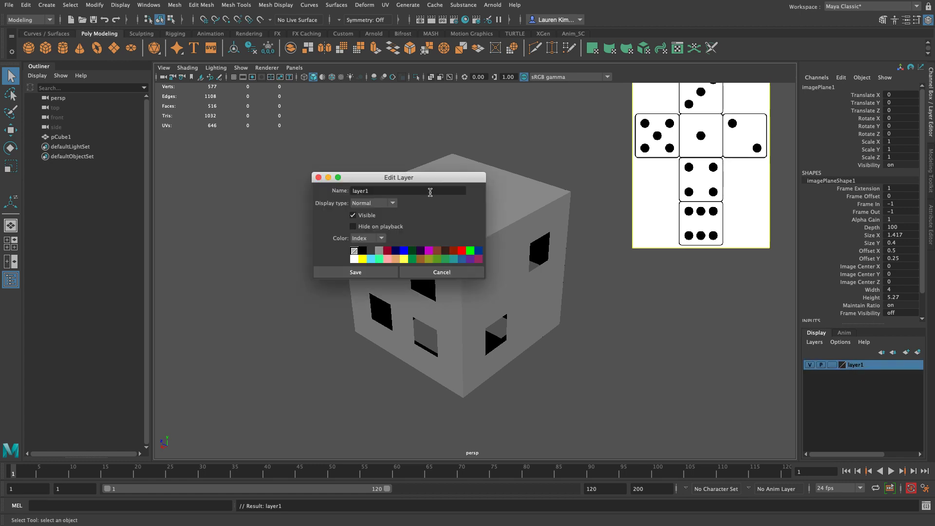
{"action": "type", "text": "ImagePlane"}
{"action": "left_click", "coordinate": [349, 273]}
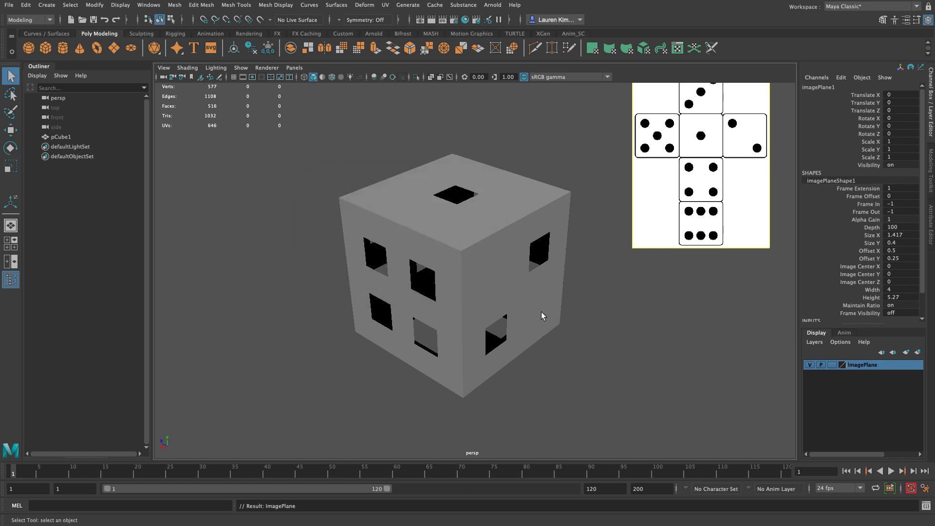
{"action": "left_click", "coordinate": [808, 365]}
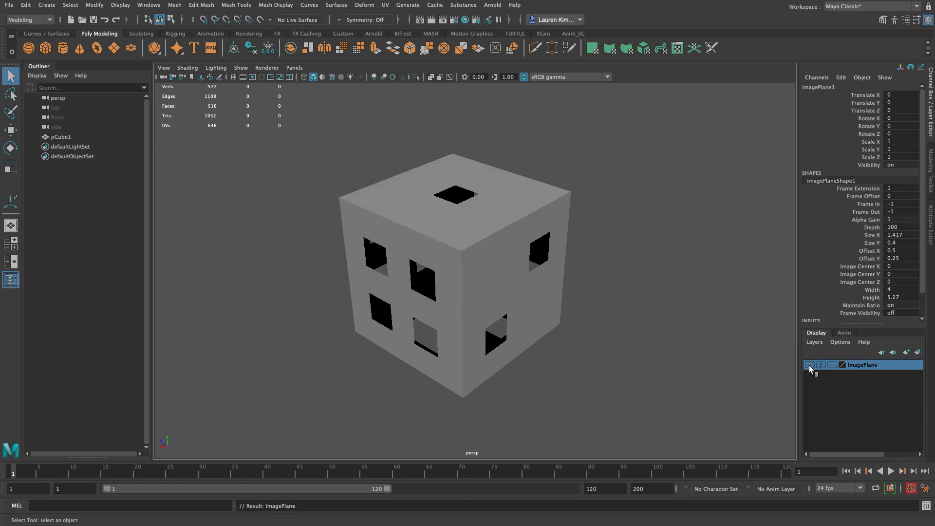
Step: Assign the cube to a new display layer named Die
{"action": "left_click", "coordinate": [673, 343]}
{"action": "left_click", "coordinate": [536, 248]}
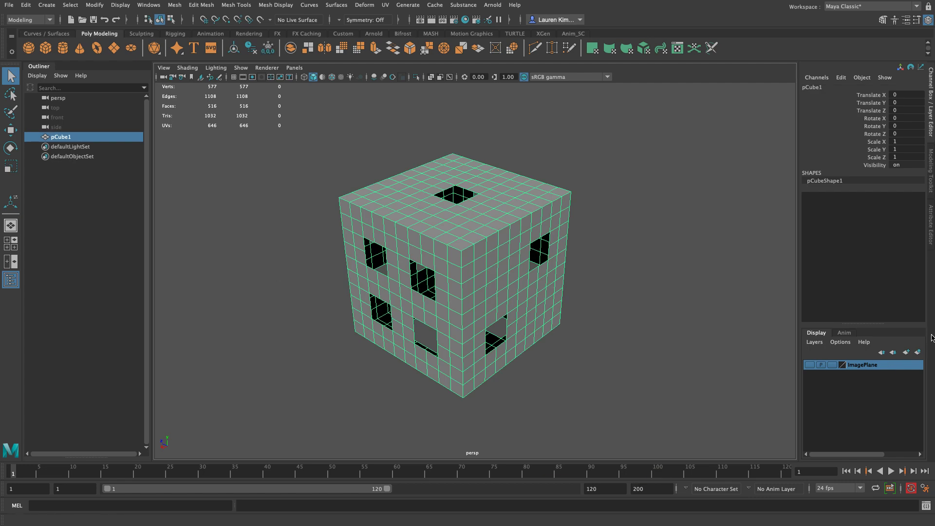
{"action": "left_click", "coordinate": [918, 352]}
{"action": "double_click", "coordinate": [856, 365]}
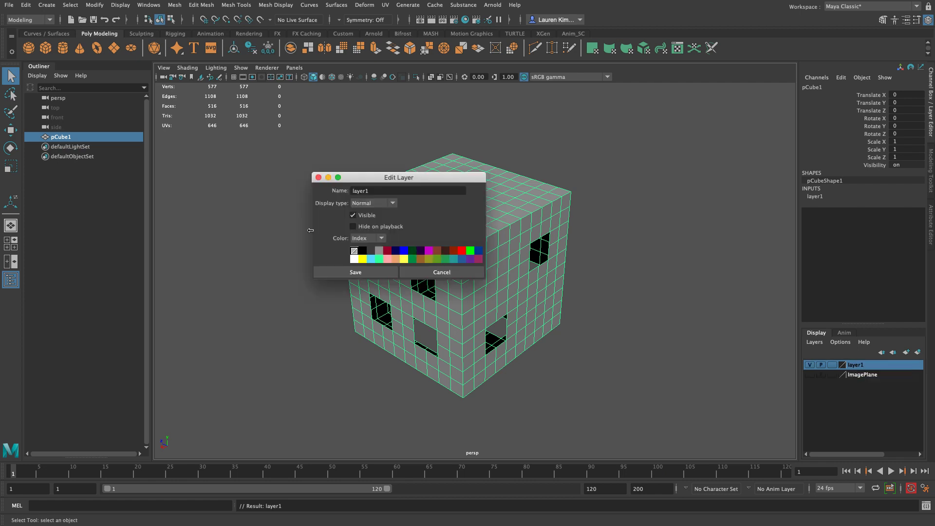
{"action": "double_click", "coordinate": [361, 190]}
{"action": "type", "text": "Die"}
{"action": "left_click", "coordinate": [373, 274]}
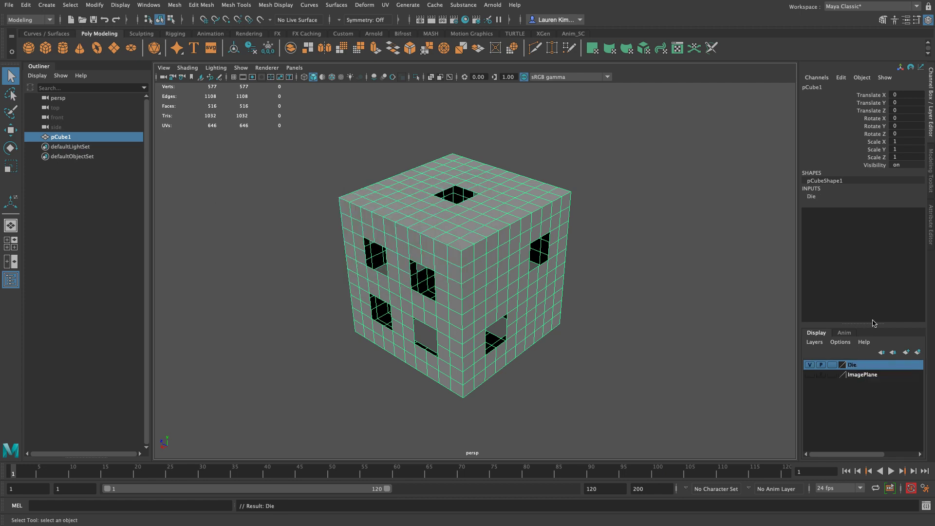
Step: Hide the Die layer and show the grid in the perspective view again
{"action": "left_click", "coordinate": [812, 364]}
{"action": "left_click", "coordinate": [811, 364]}
{"action": "left_click", "coordinate": [811, 365]}
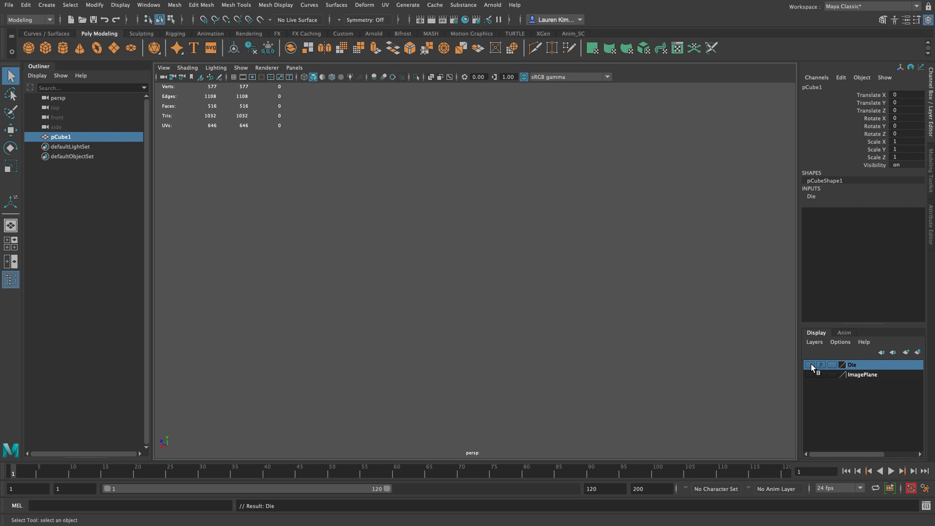
{"action": "left_click", "coordinate": [241, 68]}
{"action": "left_click", "coordinate": [257, 463]}
Step: Create a polygon sphere at the origin
{"action": "scroll", "coordinate": [358, 367], "scroll_direction": "up", "scroll_amount": 4}
{"action": "scroll", "coordinate": [358, 366], "scroll_direction": "down", "scroll_amount": 6}
{"action": "left_click", "coordinate": [29, 48]}
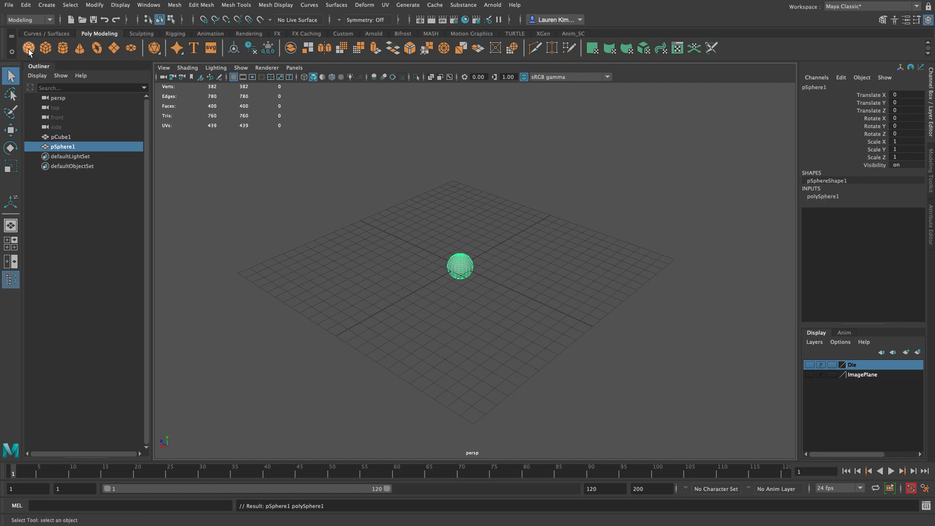
Step: Set the sphere's axis and height subdivisions to 8
{"action": "right_click_drag", "start_coordinate": [420, 261], "coordinate": [532, 336], "text": "alt"}
{"action": "left_click_drag", "start_coordinate": [534, 345], "coordinate": [490, 397], "text": "alt"}
{"action": "right_click_drag", "start_coordinate": [463, 354], "coordinate": [560, 354], "text": "alt"}
{"action": "left_click_drag", "start_coordinate": [560, 355], "coordinate": [551, 182], "text": "alt"}
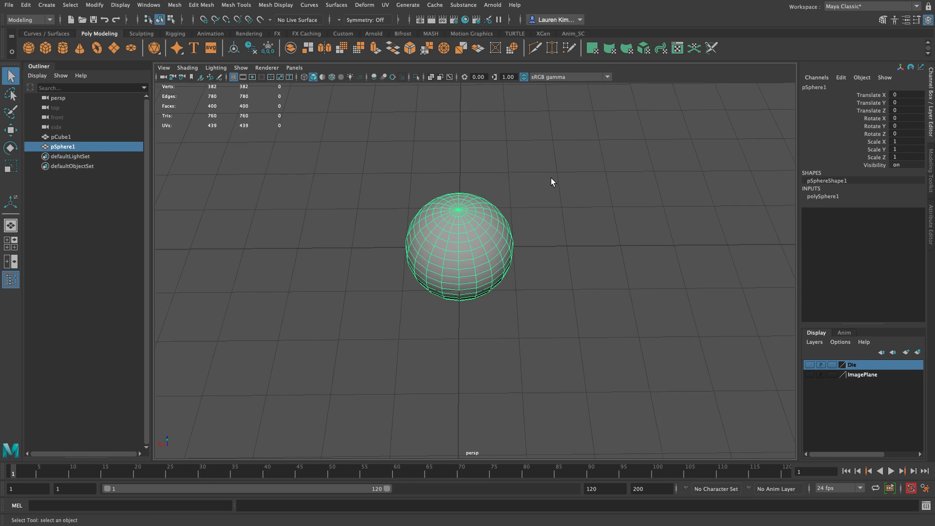
{"action": "left_click_drag", "start_coordinate": [424, 347], "coordinate": [445, 365], "text": "alt"}
{"action": "left_click", "coordinate": [834, 197]}
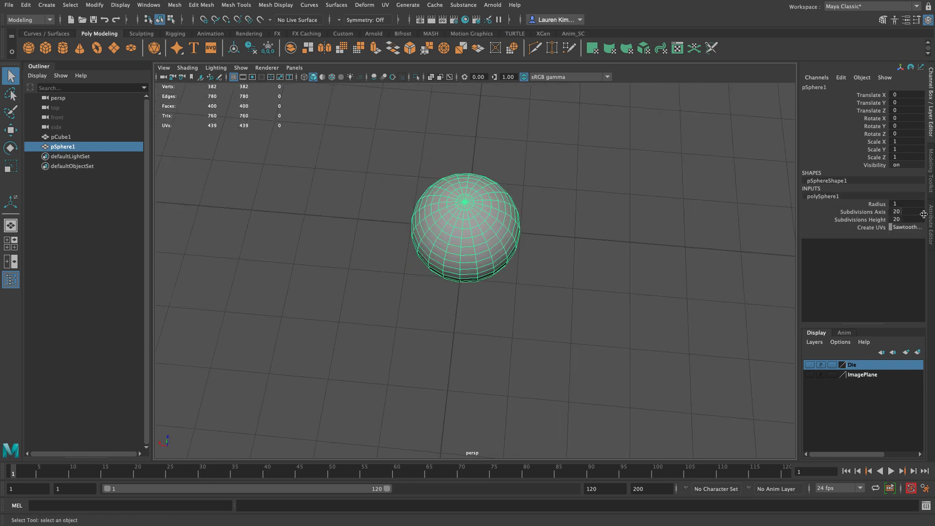
{"action": "double_click", "coordinate": [908, 214]}
{"action": "key", "text": "Tab"}
{"action": "type", "text": "8"}
{"action": "key", "text": "Return"}
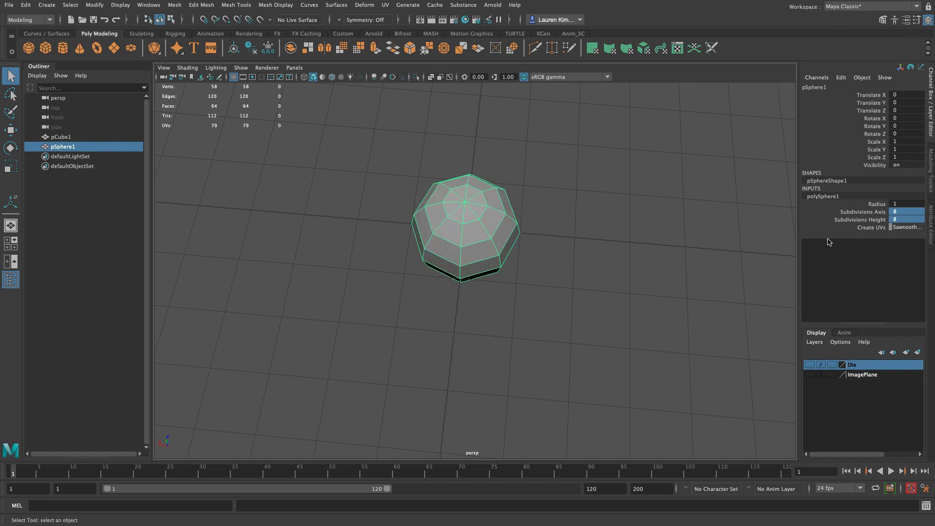
Step: Examine the low-poly sphere's edge layout in smooth preview and wireframe display, and return to shaded display
{"action": "left_click_drag", "start_coordinate": [697, 207], "coordinate": [634, 299], "text": "alt"}
{"action": "key", "text": "3"}
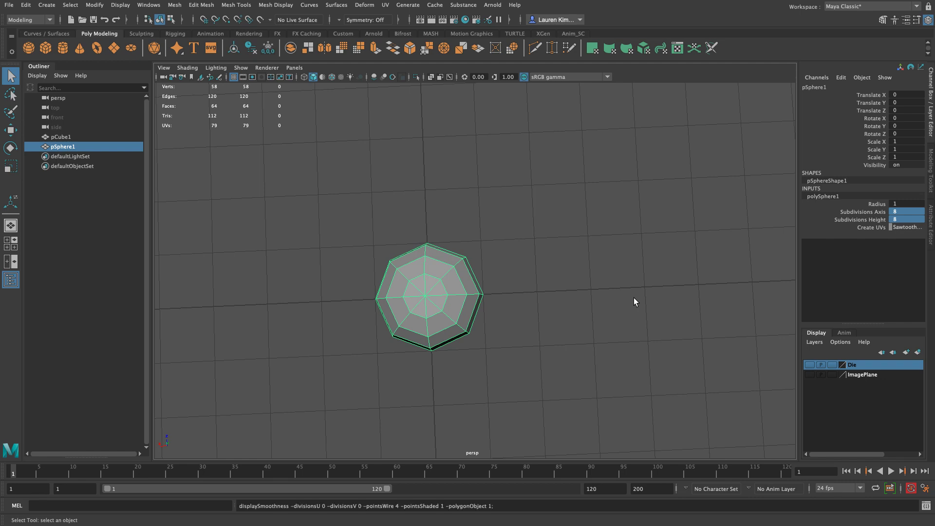
{"action": "key", "text": "1"}
{"action": "key", "text": "4"}
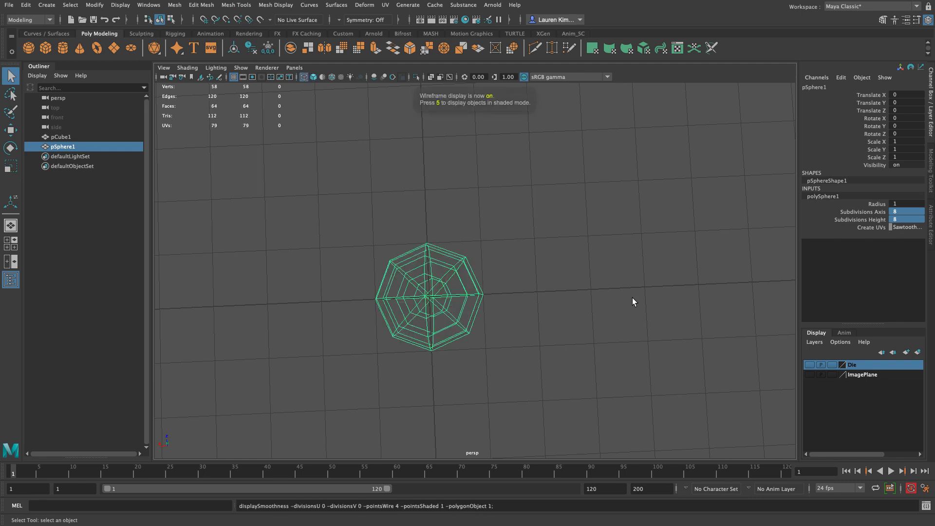
{"action": "left_click_drag", "start_coordinate": [568, 359], "coordinate": [549, 389], "text": "alt"}
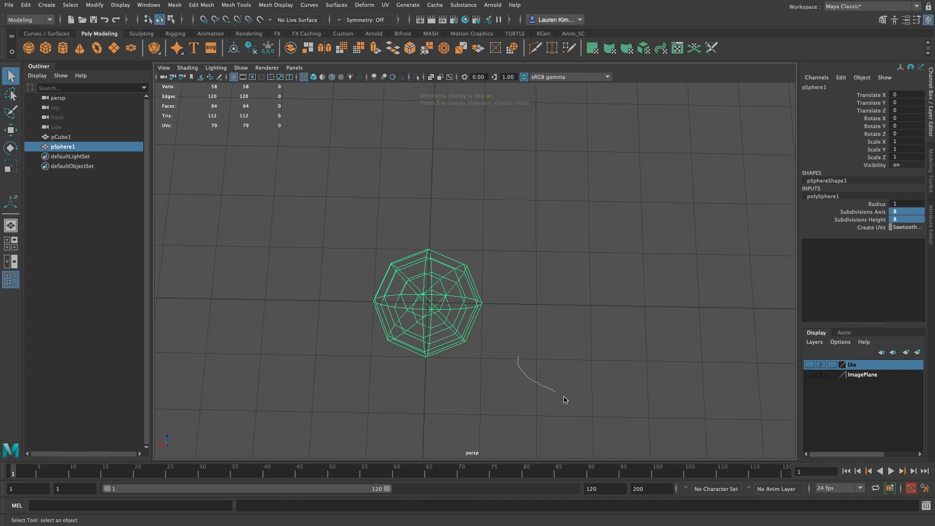
{"action": "left_click", "coordinate": [506, 297]}
{"action": "left_click_drag", "start_coordinate": [507, 297], "coordinate": [561, 339], "text": "alt"}
{"action": "mouse_move", "coordinate": [561, 340]}
{"action": "right_mouse_down"}
{"action": "mouse_move", "coordinate": [585, 356]}
{"action": "mouse_move", "coordinate": [560, 338]}
{"action": "right_mouse_up"}
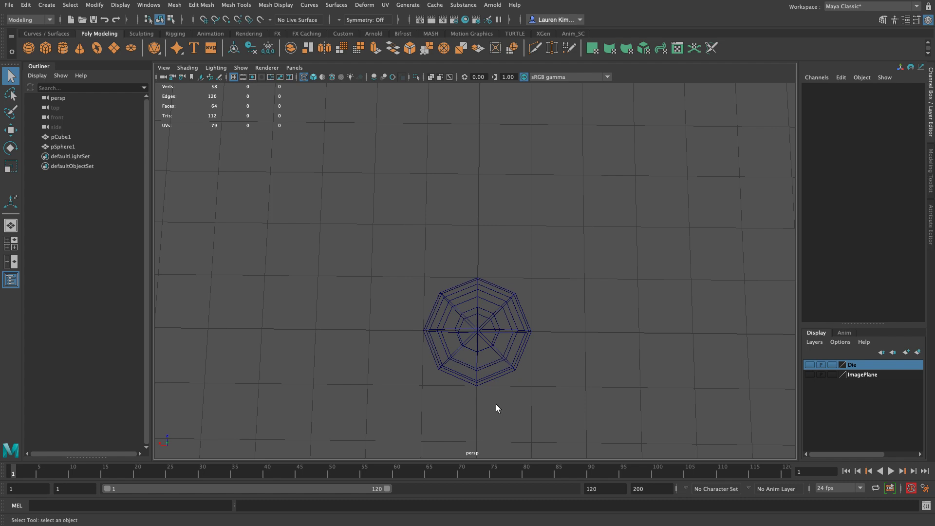
{"action": "mouse_move", "coordinate": [472, 282]}
{"action": "left_mouse_down", "text": "alt"}
{"action": "mouse_move", "coordinate": [482, 298]}
{"action": "mouse_move", "coordinate": [396, 243]}
{"action": "left_mouse_up", "text": "alt"}
{"action": "key", "text": "5"}
Step: Delete the faces of the sphere's upper half and return to object selection
{"action": "left_click", "coordinate": [473, 281]}
{"action": "left_click_drag", "start_coordinate": [552, 251], "coordinate": [422, 323], "text": "alt"}
{"action": "mouse_move", "coordinate": [512, 301]}
{"action": "left_mouse_down", "text": "alt"}
{"action": "mouse_move", "coordinate": [561, 294]}
{"action": "mouse_move", "coordinate": [417, 335]}
{"action": "left_mouse_up", "text": "alt"}
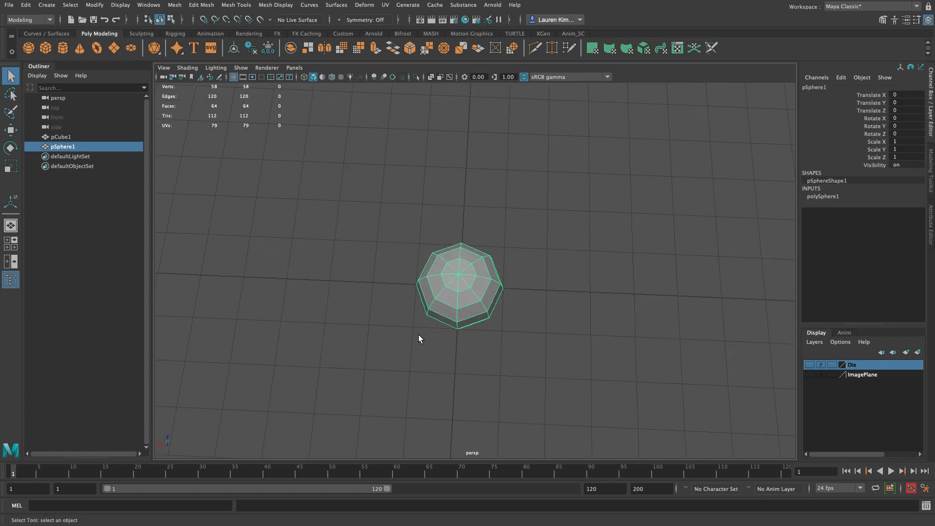
{"action": "left_click_drag", "start_coordinate": [419, 335], "coordinate": [445, 320], "text": "alt"}
{"action": "left_click_drag", "start_coordinate": [443, 276], "coordinate": [445, 259], "text": "alt"}
{"action": "right_click_drag", "start_coordinate": [445, 258], "coordinate": [443, 272]}
{"action": "left_click_drag", "start_coordinate": [316, 161], "coordinate": [574, 278]}
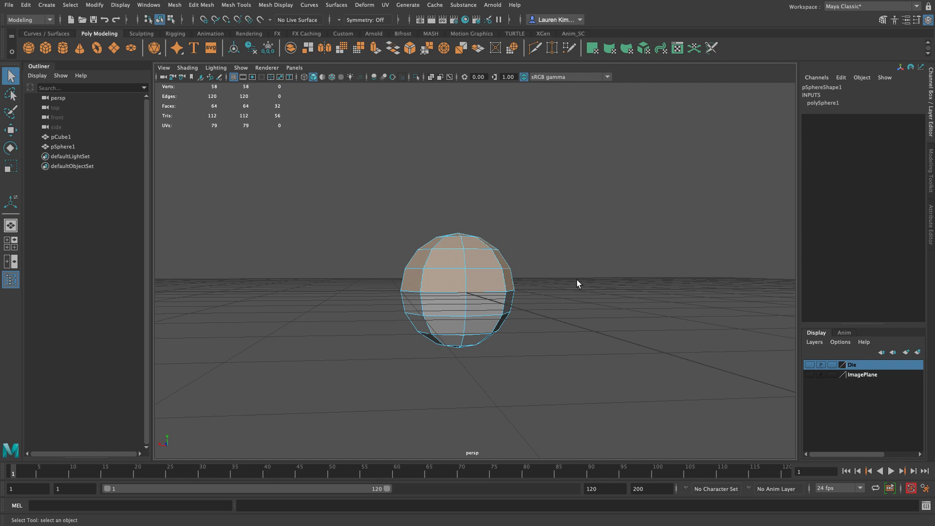
{"action": "key", "text": "Delete"}
{"action": "left_click_drag", "start_coordinate": [577, 279], "coordinate": [568, 309], "text": "alt"}
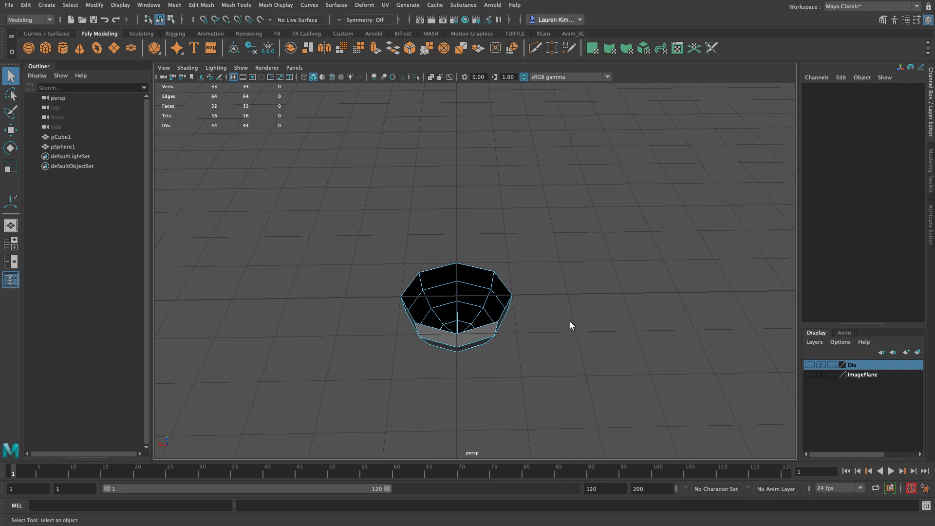
{"action": "key", "text": "F8"}
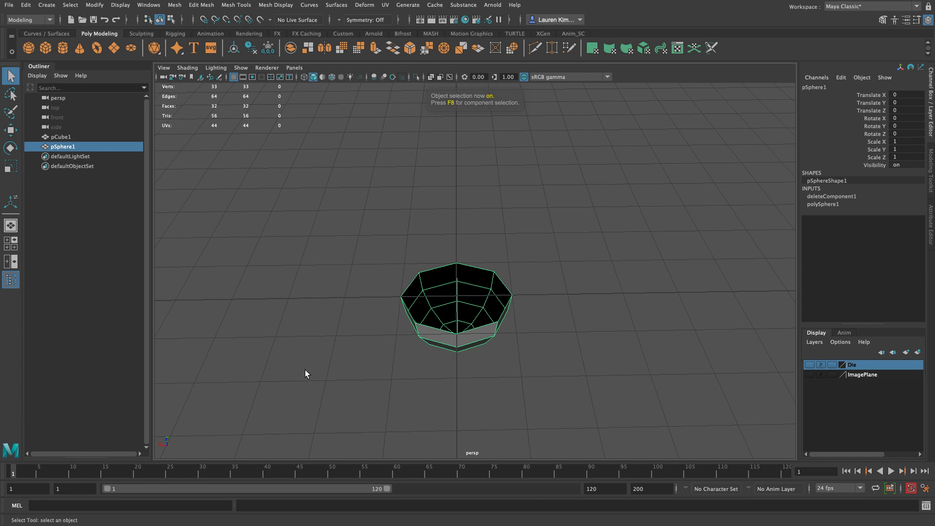
Step: Flatten the half sphere into a shallow bowl by scaling it to about 0.502 in Y
{"action": "right_click_drag", "start_coordinate": [454, 248], "coordinate": [500, 226]}
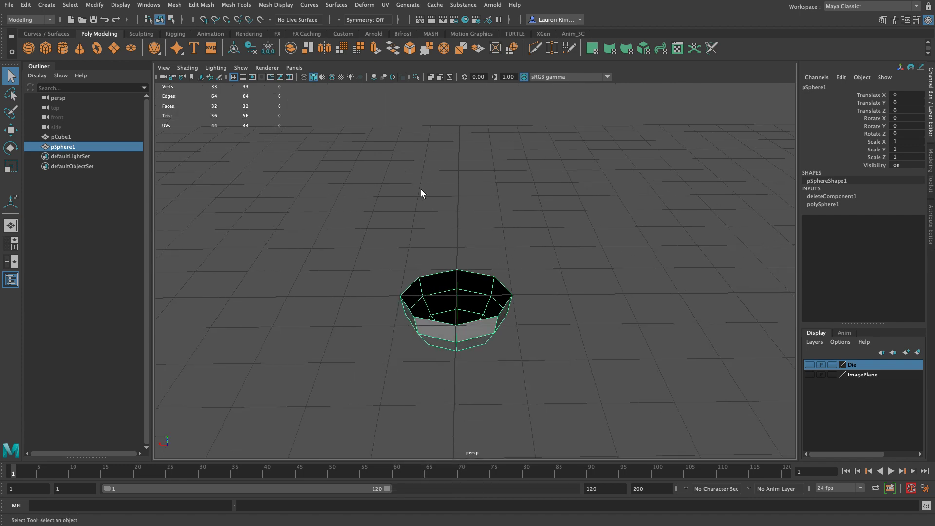
{"action": "key", "text": "r"}
{"action": "left_click_drag", "start_coordinate": [456, 222], "coordinate": [466, 267], "text": "alt"}
{"action": "left_click_drag", "start_coordinate": [516, 201], "coordinate": [535, 293], "text": "alt"}
{"action": "left_click", "coordinate": [547, 259]}
{"action": "left_click", "coordinate": [536, 292]}
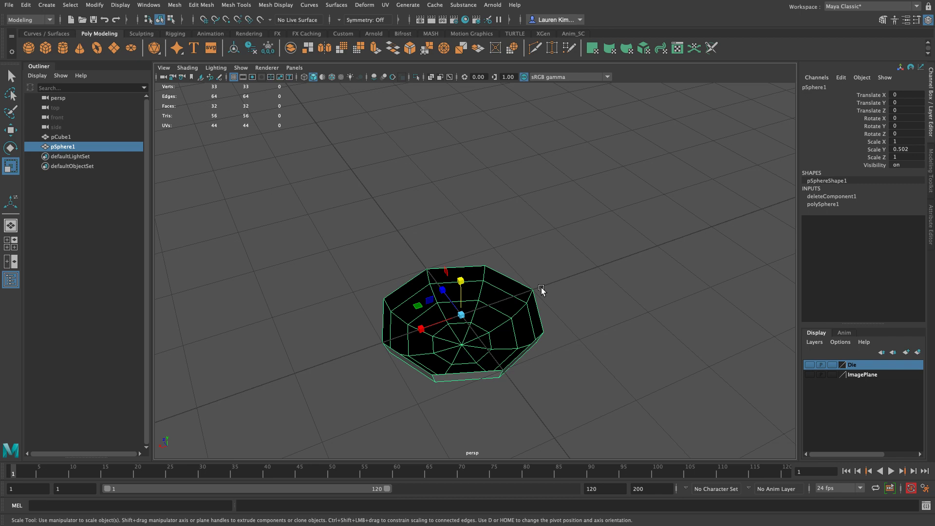
{"action": "mouse_move", "coordinate": [527, 203]}
{"action": "left_mouse_down", "text": "alt"}
{"action": "mouse_move", "coordinate": [526, 222]}
{"action": "mouse_move", "coordinate": [529, 206]}
{"action": "left_mouse_up", "text": "alt"}
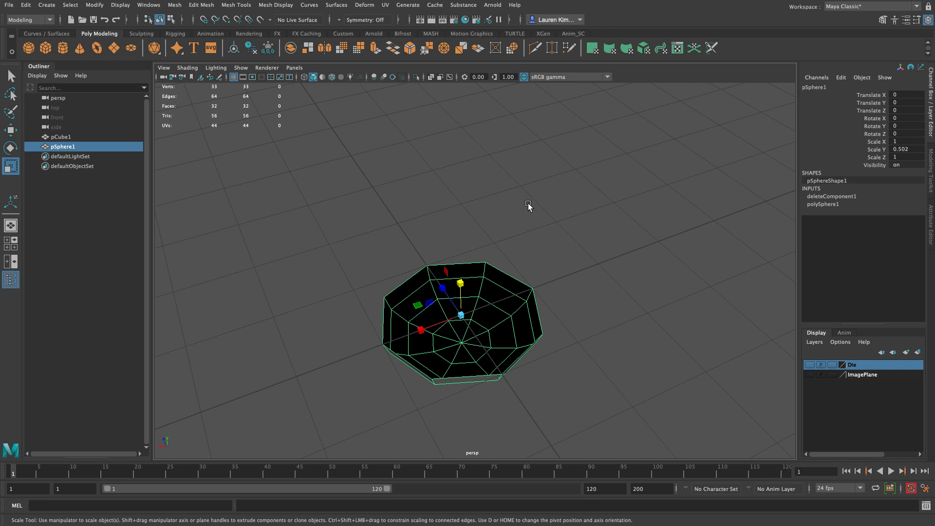
Step: Reverse the bowl's normals so its inside surface faces outward
{"action": "key", "text": "space"}
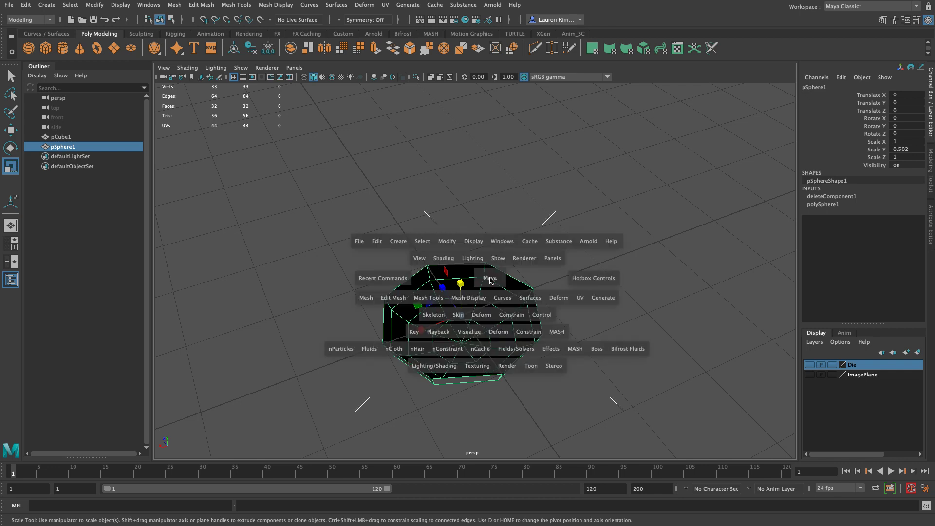
{"action": "left_click", "coordinate": [467, 299]}
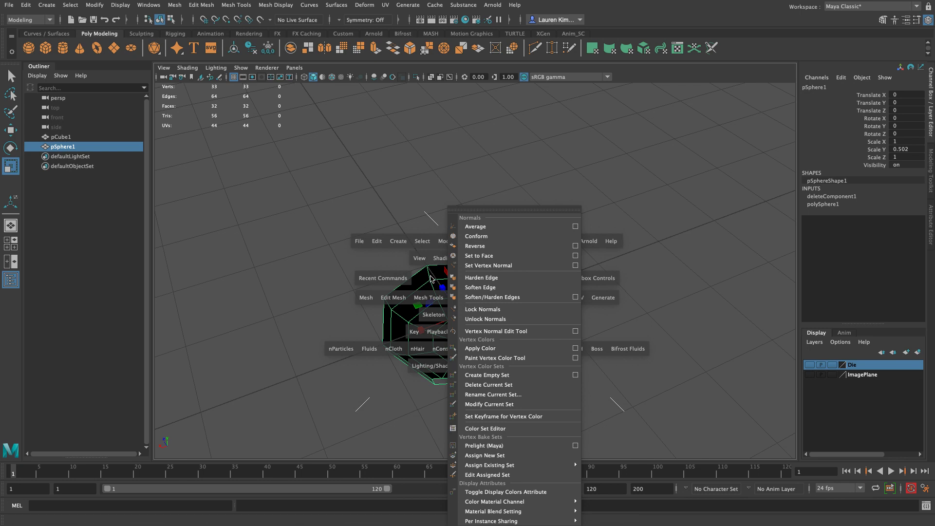
{"action": "key", "text": "space"}
{"action": "key", "text": "space"}
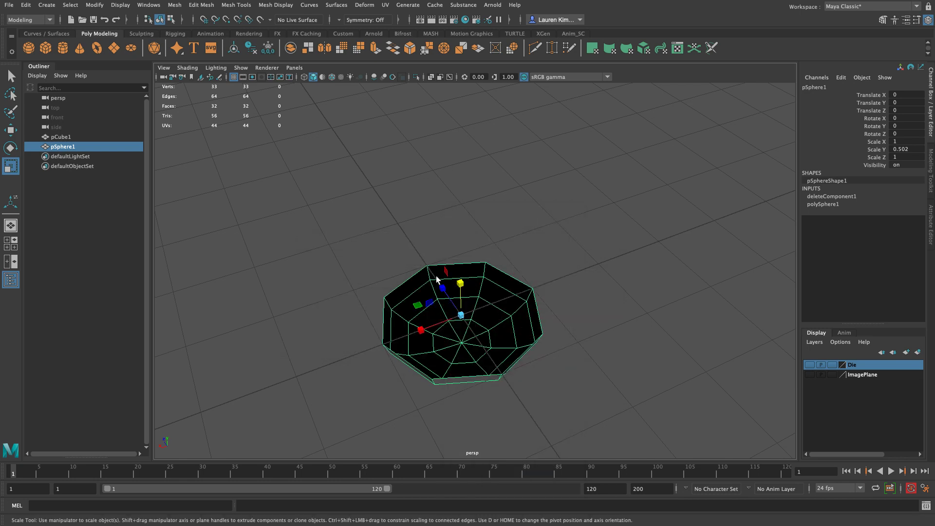
{"action": "key", "text": "space"}
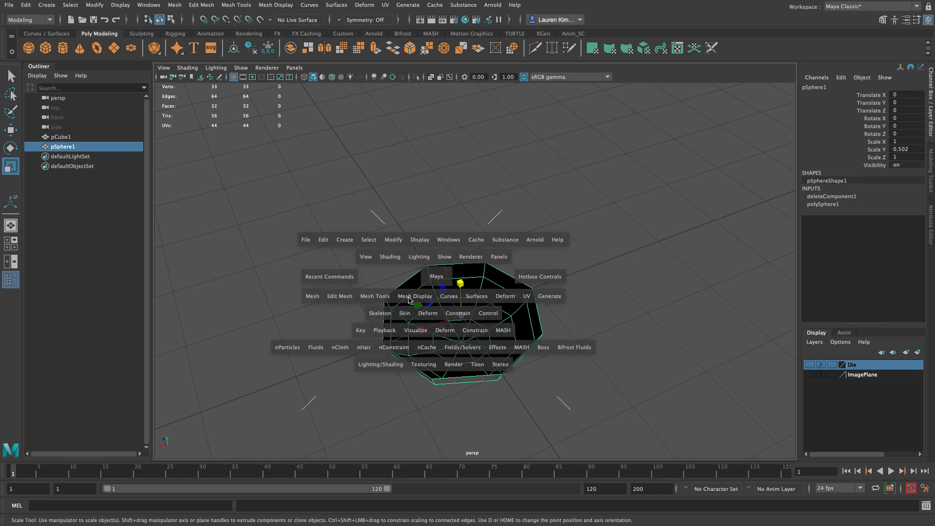
{"action": "left_click", "coordinate": [410, 298]}
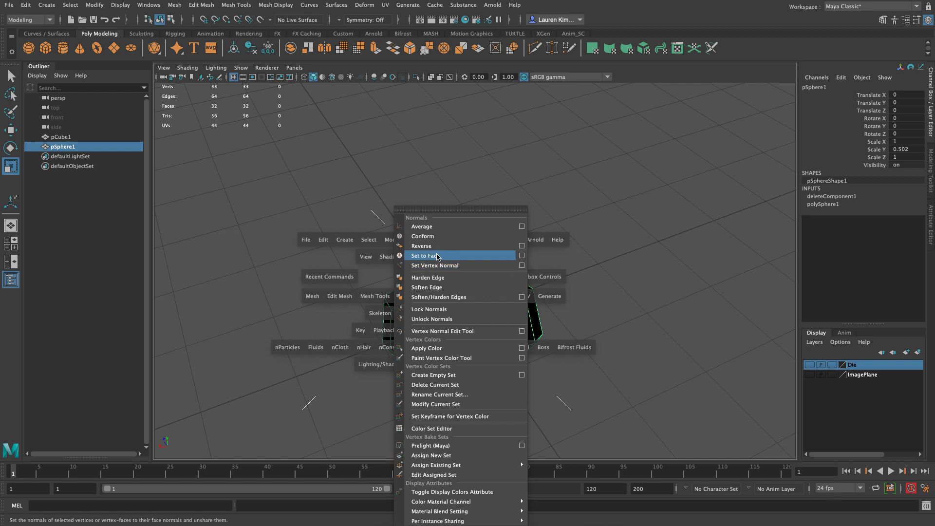
{"action": "left_click", "coordinate": [421, 246]}
{"action": "left_click", "coordinate": [665, 225]}
{"action": "left_click_drag", "start_coordinate": [644, 244], "coordinate": [606, 251], "text": "alt"}
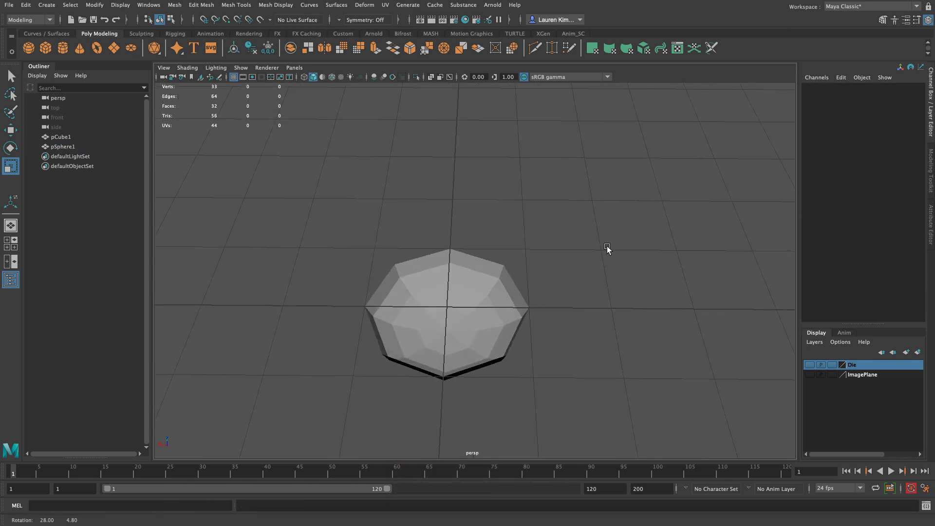
Step: Show the Die layer and move the bowl up to Translate Y 5, into the opening of the die's top face
{"action": "right_click_drag", "start_coordinate": [610, 247], "coordinate": [468, 188]}
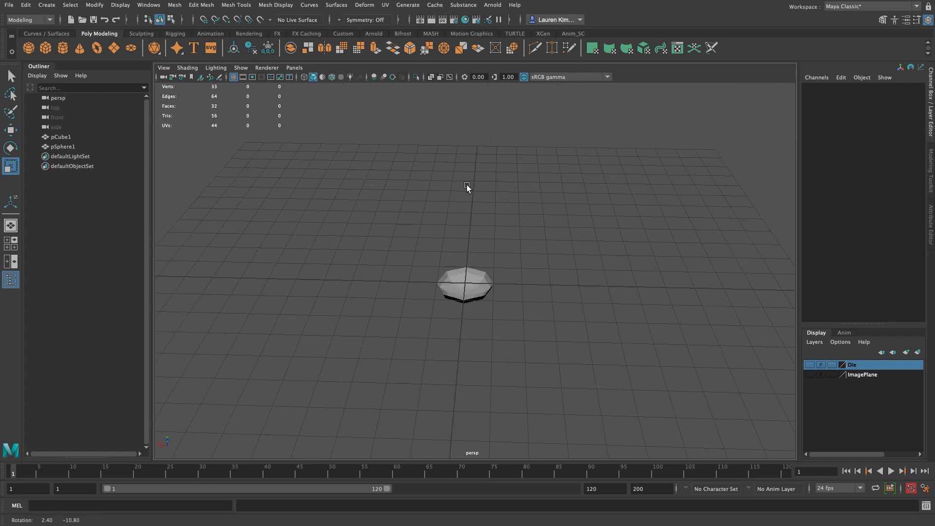
{"action": "left_click", "coordinate": [810, 365]}
{"action": "left_click_drag", "start_coordinate": [735, 326], "coordinate": [615, 302], "text": "alt"}
{"action": "left_click", "coordinate": [466, 294]}
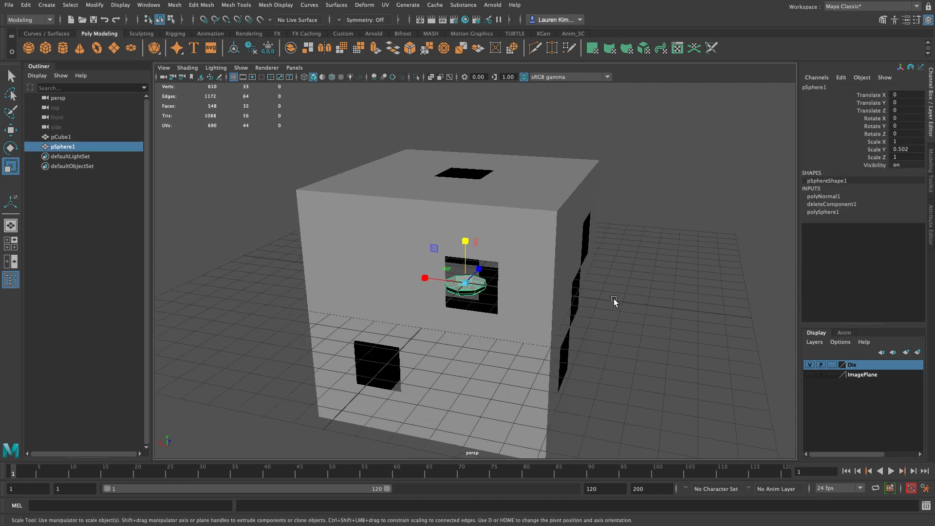
{"action": "key", "text": "w"}
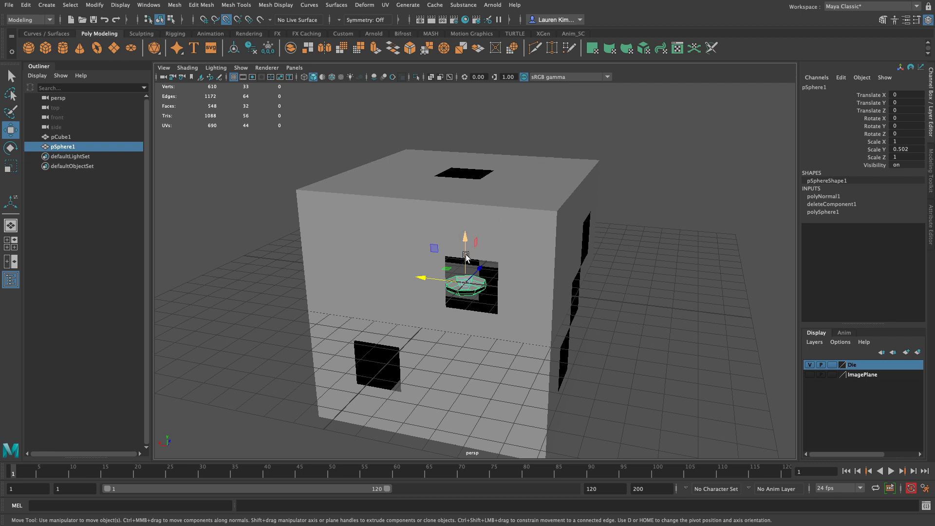
{"action": "left_click_drag", "start_coordinate": [465, 254], "coordinate": [465, 145]}
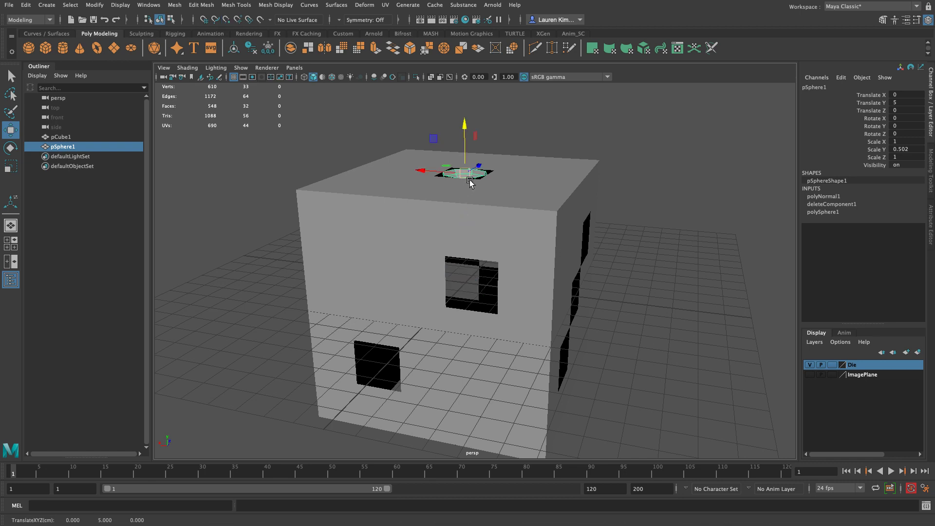
Step: Examine how the bowl fits the opening in the die's top face and how the surrounding cube edges run
{"action": "left_click_drag", "start_coordinate": [684, 172], "coordinate": [685, 206], "text": "alt"}
{"action": "right_click_drag", "start_coordinate": [684, 206], "coordinate": [680, 264], "text": "alt"}
{"action": "left_click_drag", "start_coordinate": [680, 264], "coordinate": [676, 250], "text": "alt"}
{"action": "right_click_drag", "start_coordinate": [682, 295], "coordinate": [493, 267], "text": "alt"}
{"action": "left_click_drag", "start_coordinate": [493, 267], "coordinate": [510, 230], "text": "alt"}
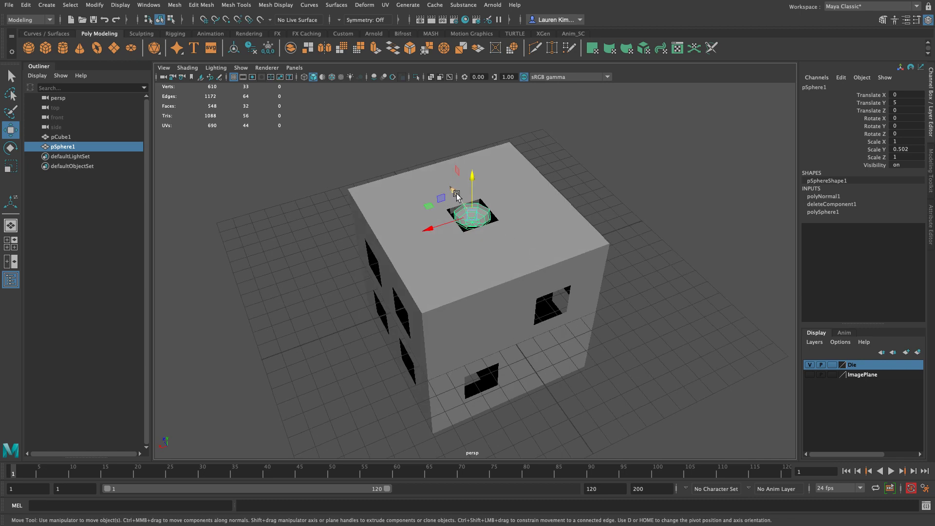
{"action": "left_click", "coordinate": [611, 202]}
{"action": "right_click_drag", "start_coordinate": [568, 204], "coordinate": [593, 214], "text": "alt"}
{"action": "middle_click_drag", "start_coordinate": [592, 214], "coordinate": [607, 234], "text": "alt"}
{"action": "right_click_drag", "start_coordinate": [473, 248], "coordinate": [524, 265], "text": "alt"}
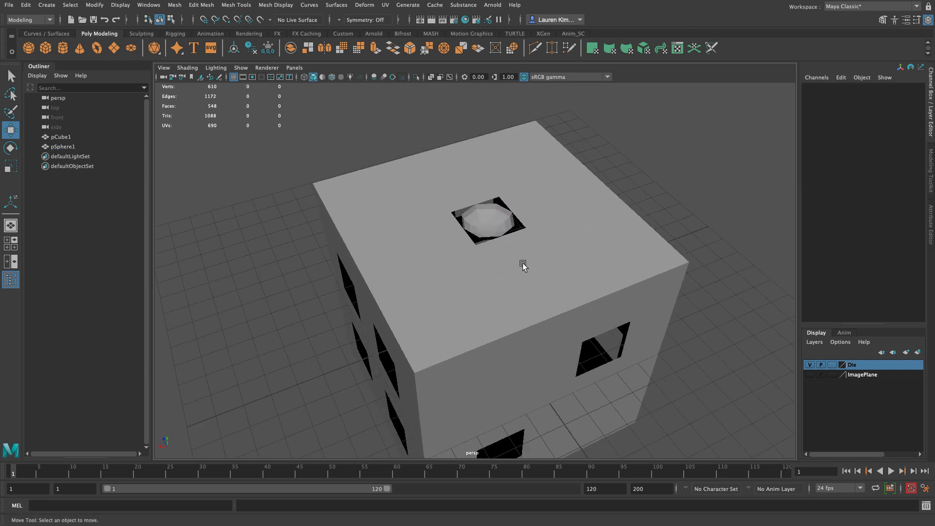
{"action": "left_click", "coordinate": [588, 223]}
{"action": "left_click_drag", "start_coordinate": [587, 223], "coordinate": [563, 336], "text": "alt"}
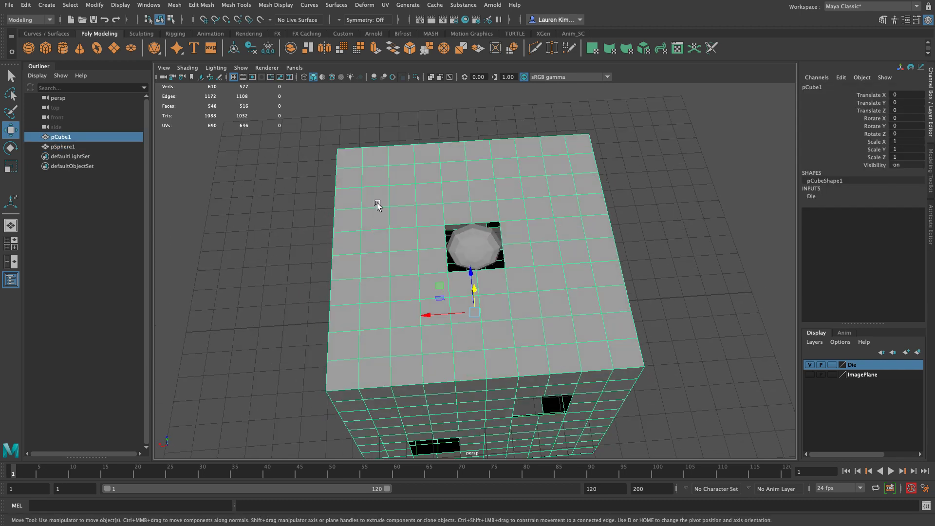
{"action": "left_click_drag", "start_coordinate": [704, 345], "coordinate": [726, 326], "text": "alt"}
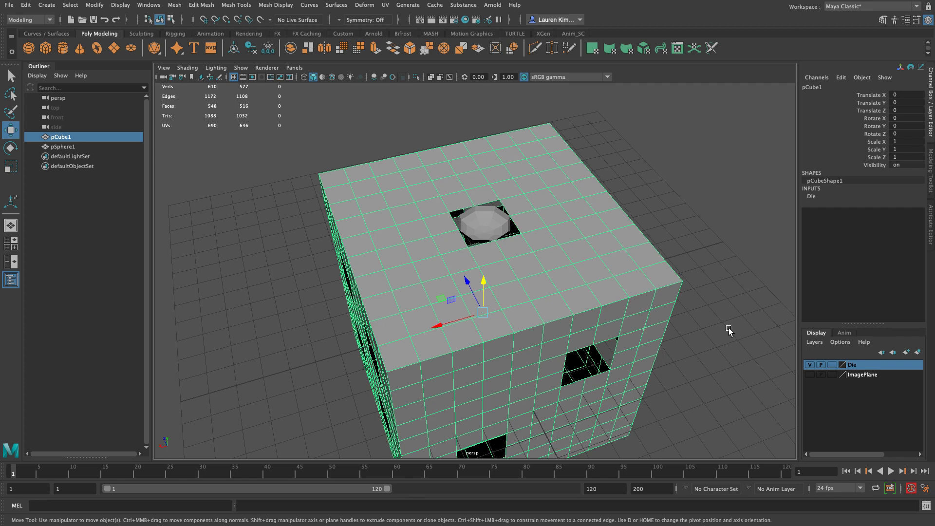
Step: Turn on Wireframe on Shaded for the perspective view and clear the selection
{"action": "left_click", "coordinate": [188, 68]}
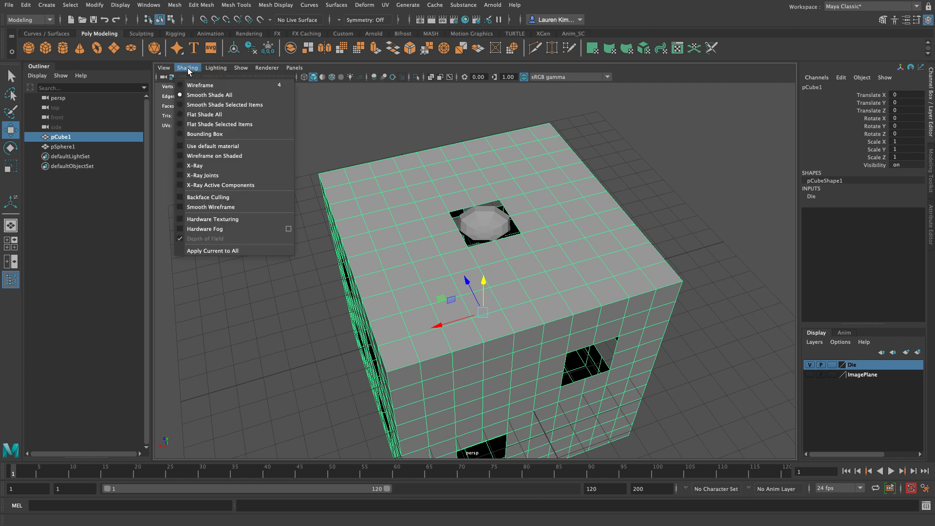
{"action": "left_click", "coordinate": [212, 156]}
{"action": "left_click", "coordinate": [731, 249]}
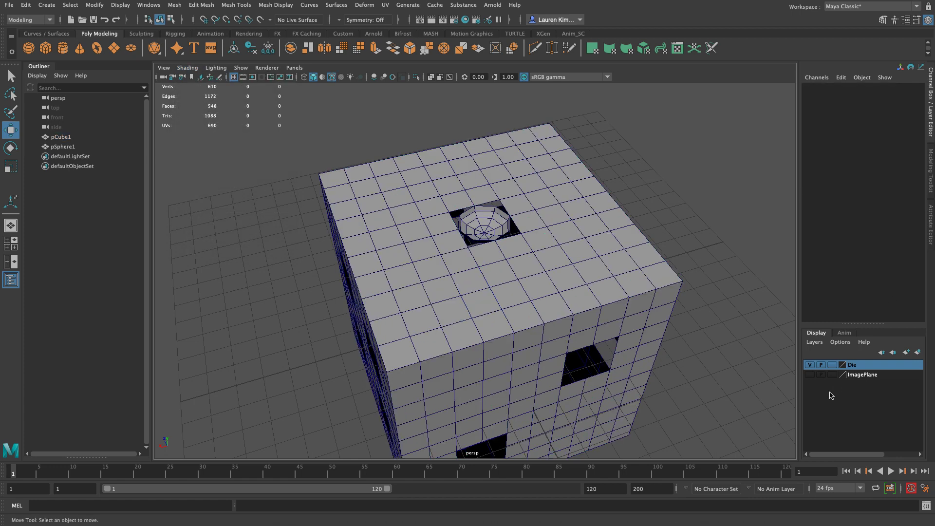
Step: Hide the Die layer to isolate the bowl
{"action": "left_click_drag", "start_coordinate": [706, 289], "coordinate": [633, 307], "text": "alt"}
{"action": "right_click_drag", "start_coordinate": [634, 306], "coordinate": [702, 382], "text": "alt"}
{"action": "left_click_drag", "start_coordinate": [702, 382], "coordinate": [643, 365], "text": "alt"}
{"action": "right_click_drag", "start_coordinate": [538, 330], "coordinate": [549, 351], "text": "alt"}
{"action": "left_click_drag", "start_coordinate": [549, 351], "coordinate": [554, 346], "text": "alt"}
{"action": "left_click", "coordinate": [811, 365]}
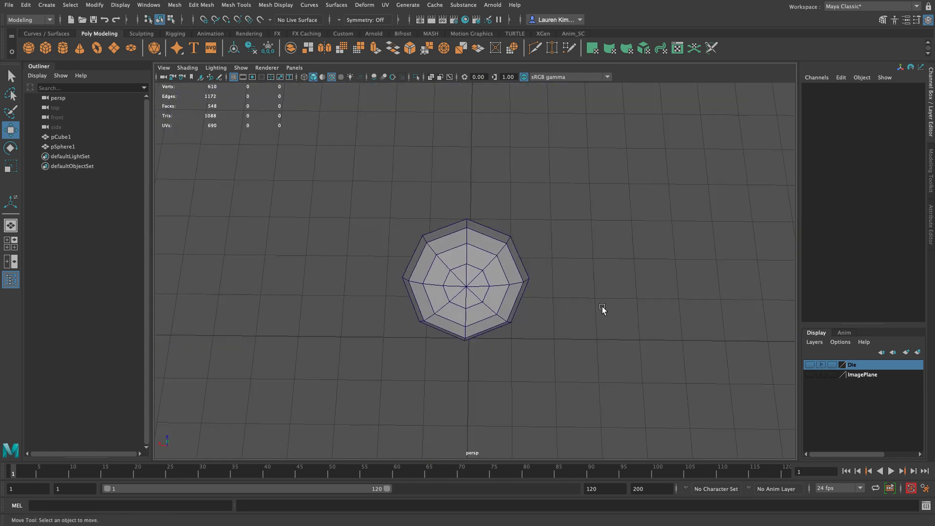
Step: Extrude the bowl's open rim edge loop outward by uniform scaling to form a flat border ring
{"action": "left_click", "coordinate": [475, 262]}
{"action": "right_click_drag", "start_coordinate": [480, 267], "coordinate": [480, 230]}
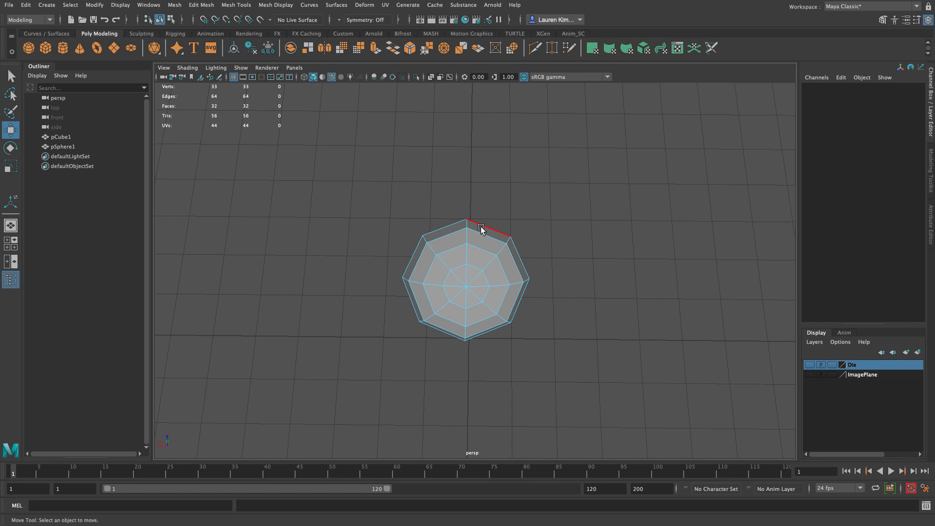
{"action": "left_click", "coordinate": [481, 230]}
{"action": "left_click_drag", "start_coordinate": [636, 277], "coordinate": [637, 268], "text": "alt"}
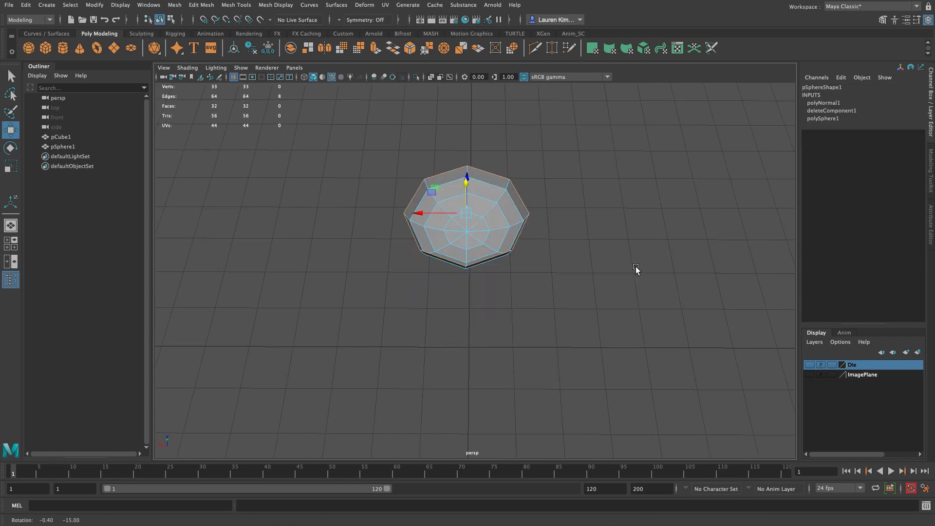
{"action": "left_click_drag", "start_coordinate": [612, 207], "coordinate": [582, 226], "text": "alt"}
{"action": "key", "text": "e"}
{"action": "key", "text": "r"}
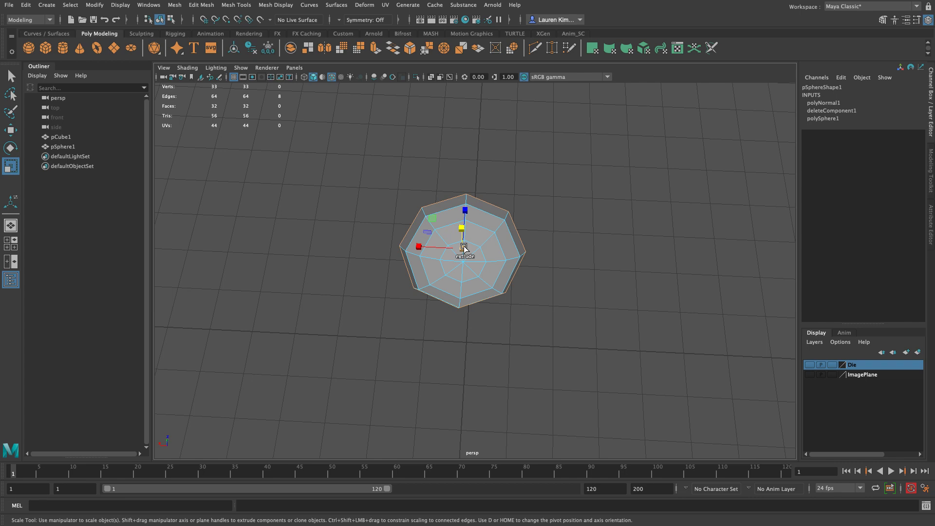
{"action": "left_click_drag", "start_coordinate": [463, 249], "coordinate": [511, 245], "text": "shift"}
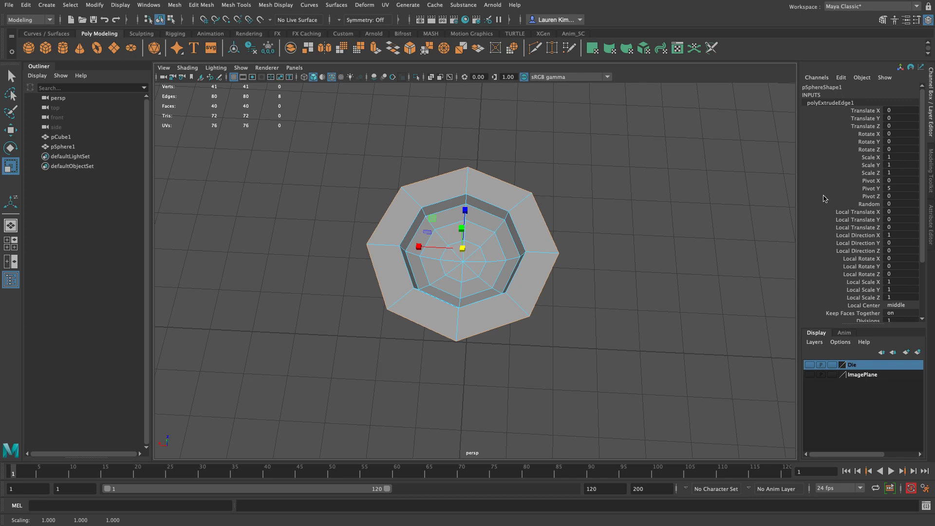
Step: Show the Die layer again and switch the bowl to vertex editing
{"action": "left_click_drag", "start_coordinate": [596, 327], "coordinate": [607, 314], "text": "alt"}
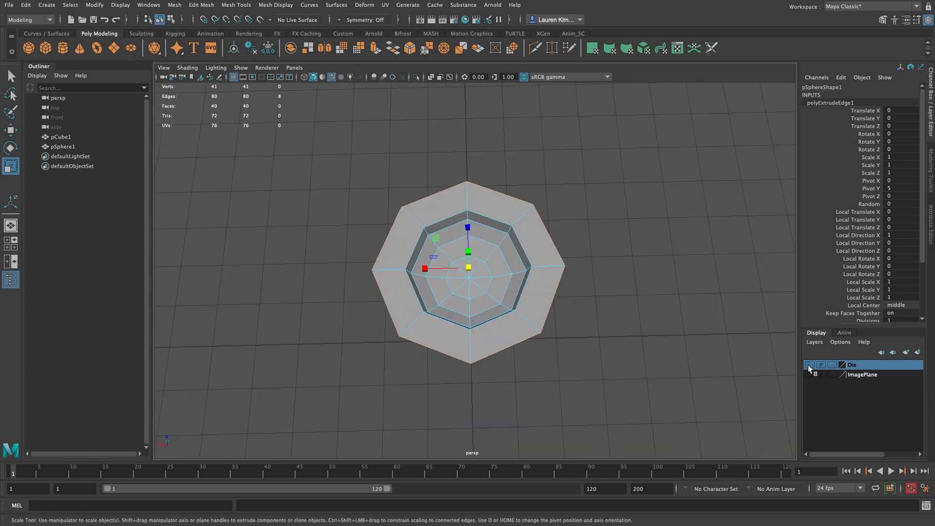
{"action": "left_click", "coordinate": [810, 365]}
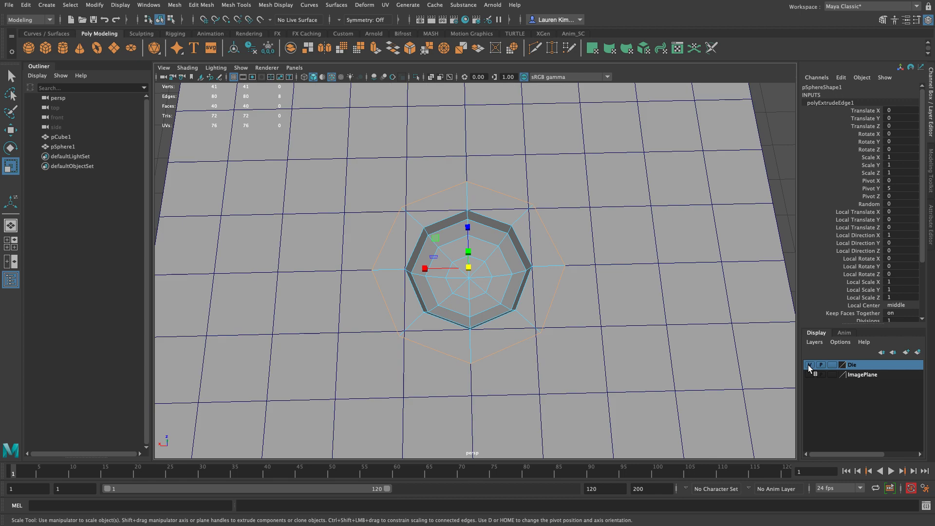
{"action": "left_click_drag", "start_coordinate": [704, 341], "coordinate": [595, 246], "text": "alt"}
{"action": "right_click", "coordinate": [558, 194]}
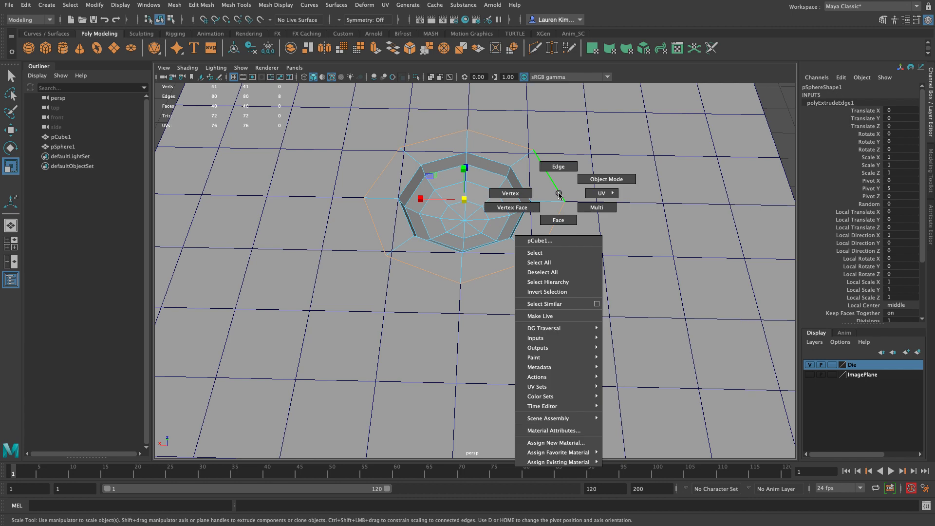
{"action": "left_click", "coordinate": [519, 196]}
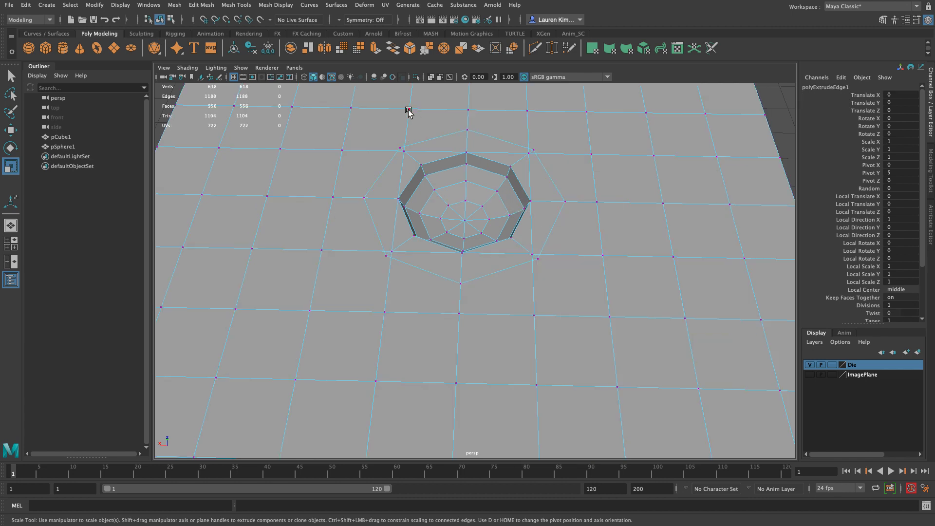
{"action": "key", "text": "F8"}
{"action": "left_click", "coordinate": [769, 114]}
{"action": "left_click", "coordinate": [504, 181]}
{"action": "right_click_drag", "start_coordinate": [507, 181], "coordinate": [451, 188]}
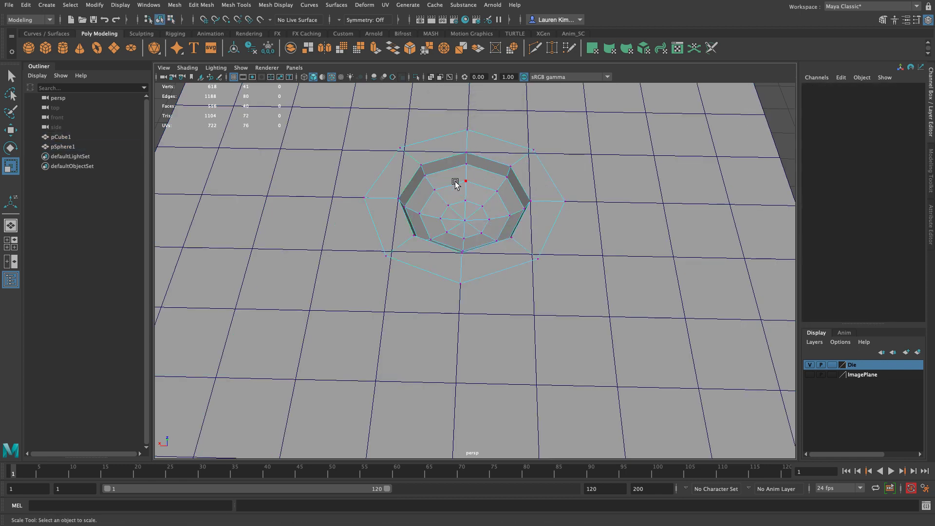
{"action": "left_click_drag", "start_coordinate": [456, 189], "coordinate": [457, 193], "text": "alt"}
{"action": "right_click_drag", "start_coordinate": [457, 193], "coordinate": [467, 216], "text": "alt"}
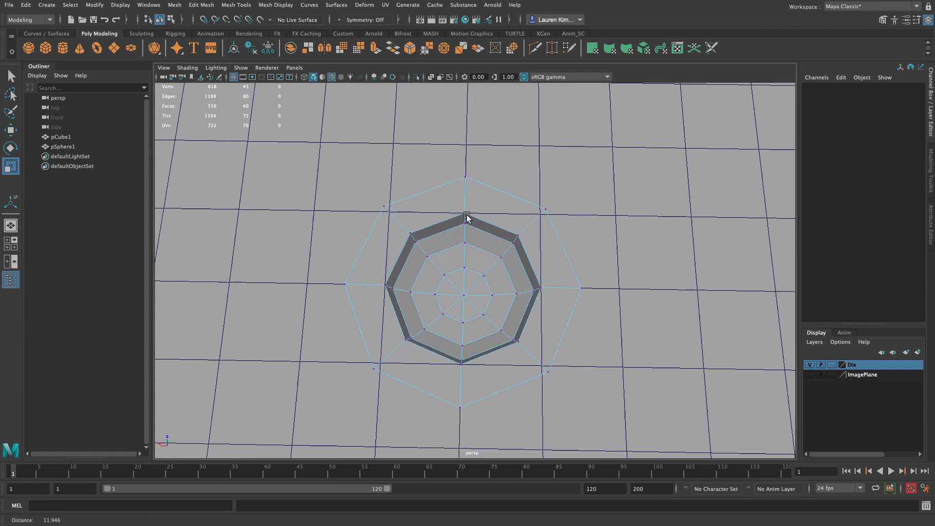
Step: Snap the four diagonal vertices of the bowl's outer border onto the nearest grid vertices around the opening in the die's top face
{"action": "left_click", "coordinate": [389, 209]}
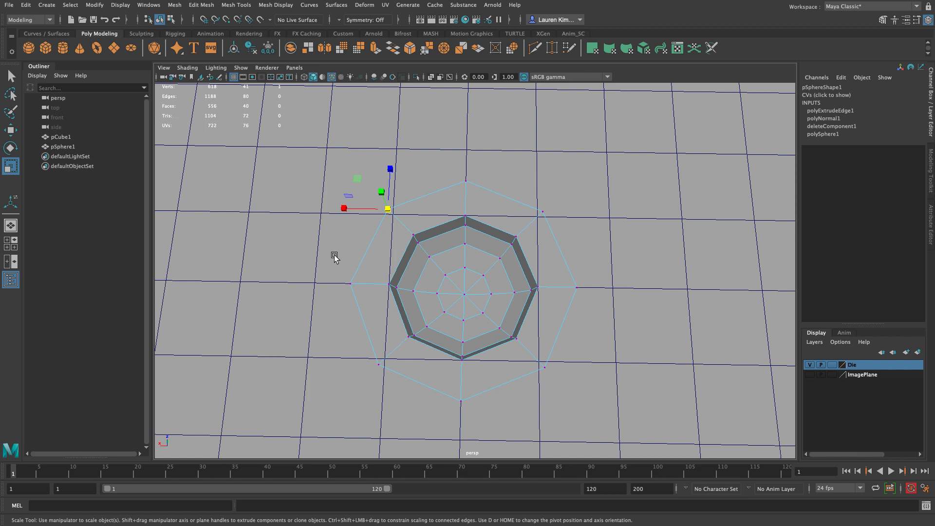
{"action": "key", "text": "w"}
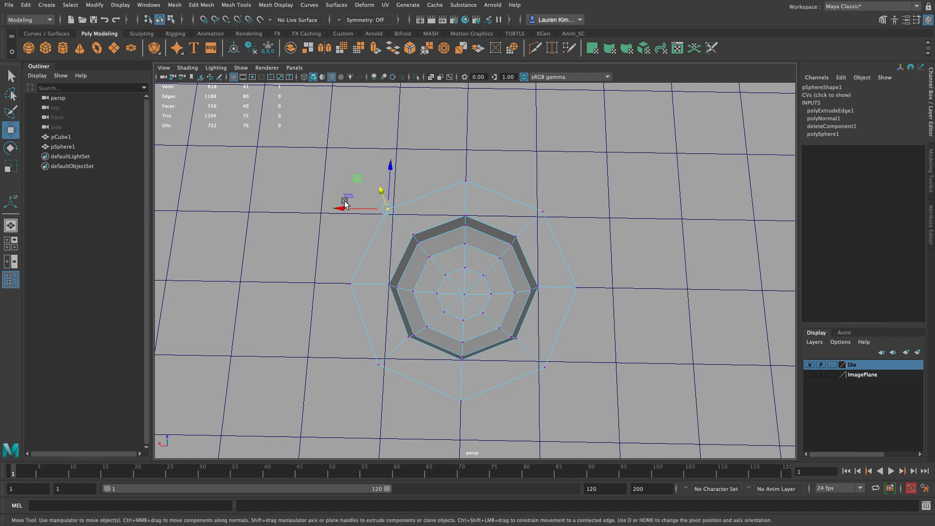
{"action": "left_click_drag", "start_coordinate": [343, 207], "coordinate": [386, 223]}
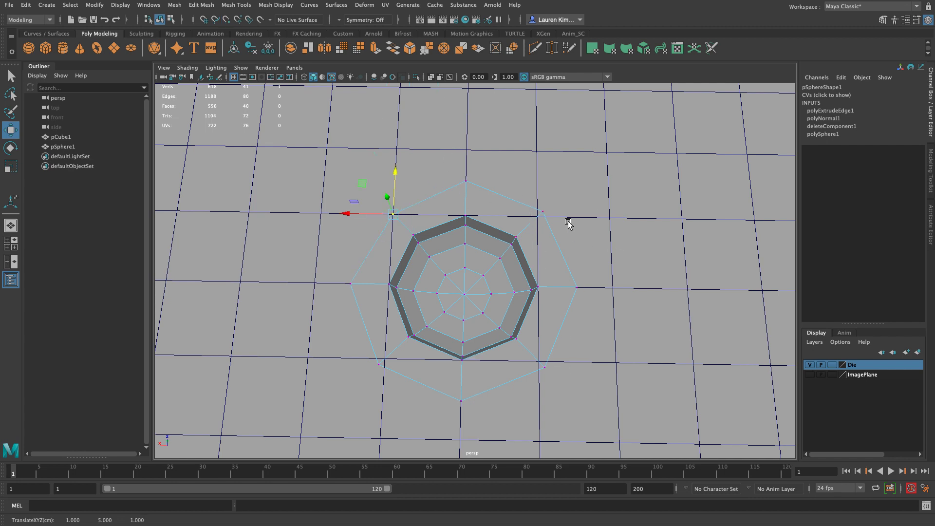
{"action": "left_click", "coordinate": [542, 214]}
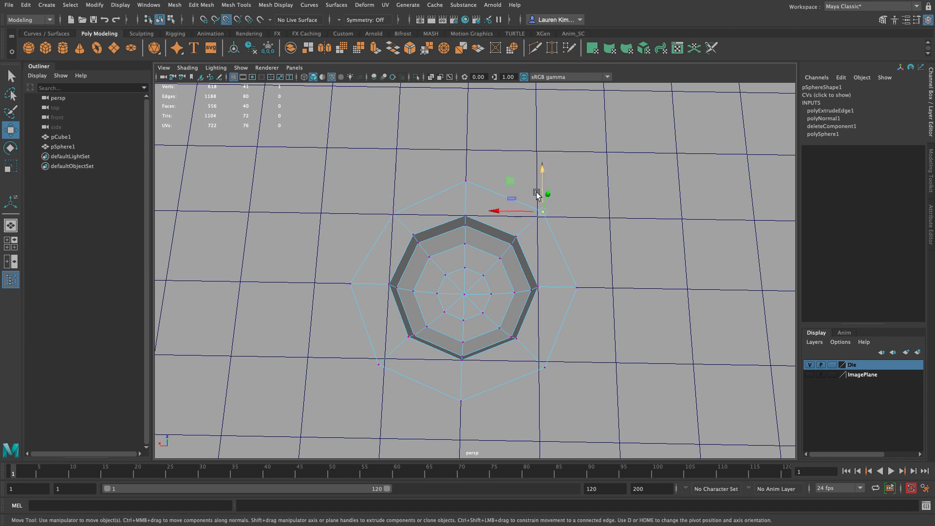
{"action": "mouse_move", "coordinate": [533, 218]}
{"action": "left_mouse_down"}
{"action": "mouse_move", "coordinate": [508, 213]}
{"action": "mouse_move", "coordinate": [521, 216]}
{"action": "left_mouse_up"}
{"action": "left_click", "coordinate": [537, 367]}
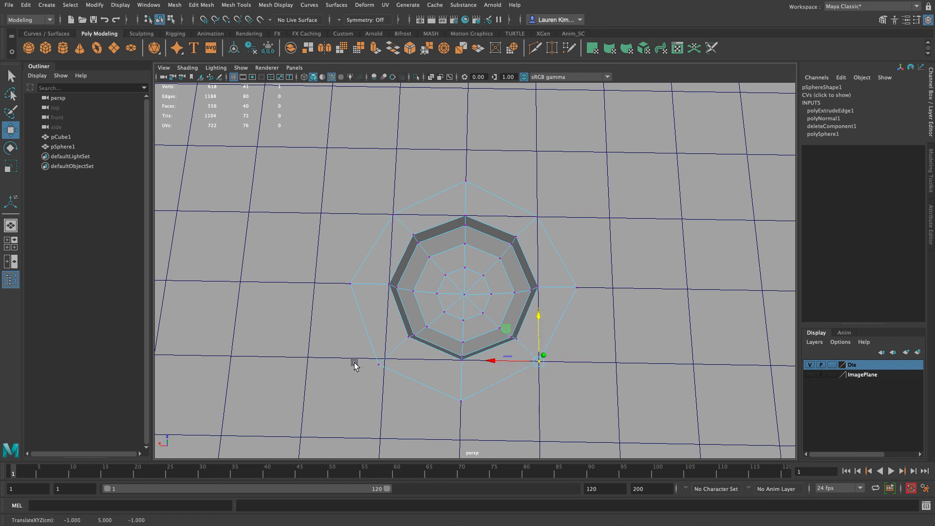
{"action": "left_click", "coordinate": [374, 366]}
{"action": "key", "text": "v"}
{"action": "left_click_drag", "start_coordinate": [369, 369], "coordinate": [387, 343]}
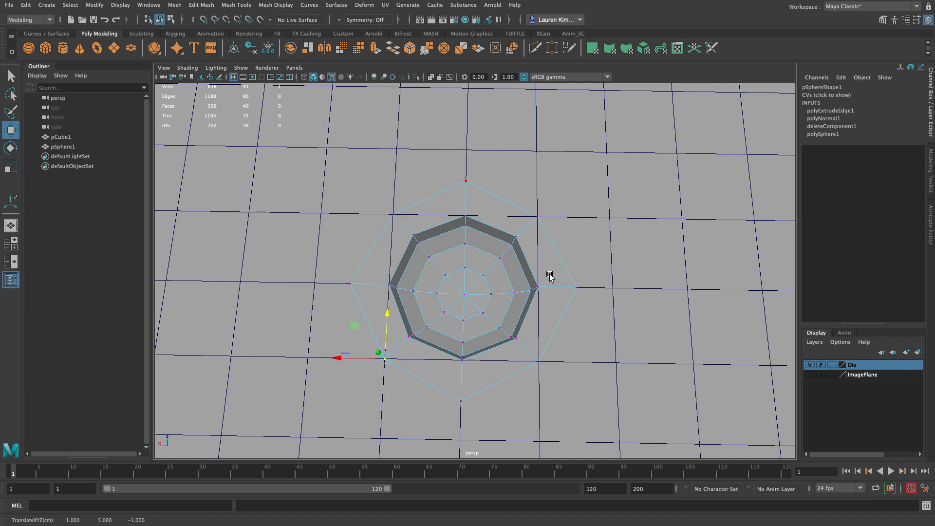
Step: Hide the Die layer and Target Weld the border's four protruding middle vertices onto the adjacent bowl rim vertices to make the border square
{"action": "left_click", "coordinate": [809, 364]}
{"action": "left_click", "coordinate": [677, 336]}
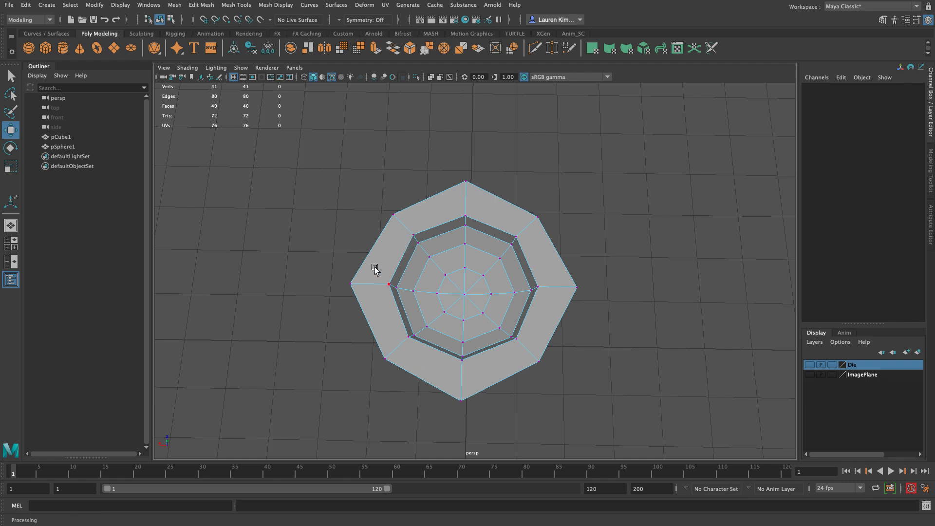
{"action": "right_click_drag", "start_coordinate": [375, 270], "coordinate": [423, 234]}
{"action": "key", "text": "F11"}
{"action": "right_click_drag", "start_coordinate": [375, 270], "coordinate": [343, 249], "text": "shift"}
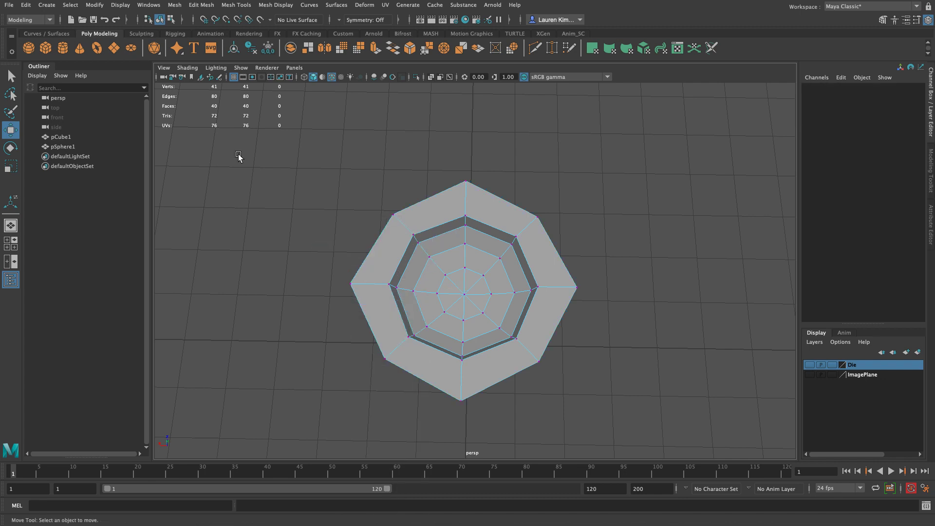
{"action": "right_click", "coordinate": [394, 261]}
{"action": "mouse_move", "coordinate": [393, 256]}
{"action": "right_mouse_down"}
{"action": "mouse_move", "coordinate": [388, 233]}
{"action": "mouse_move", "coordinate": [390, 257]}
{"action": "right_mouse_up"}
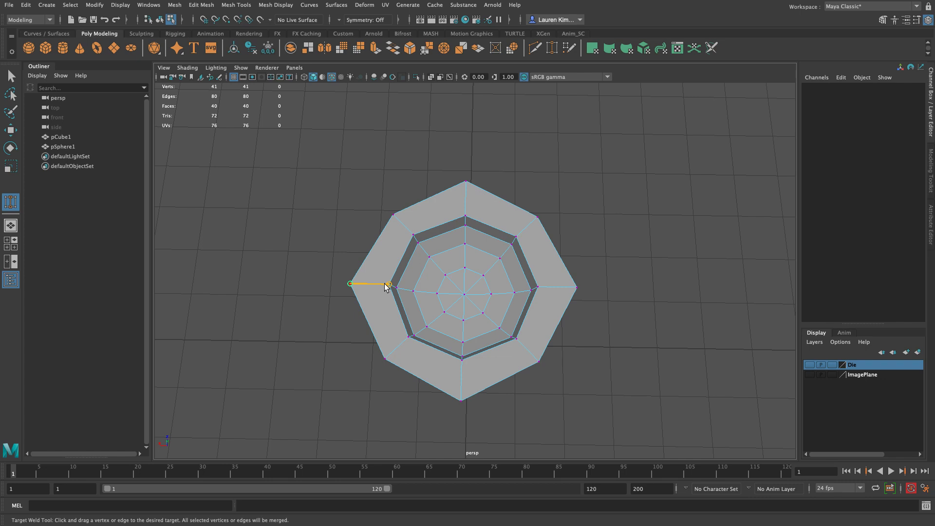
{"action": "left_click_drag", "start_coordinate": [385, 283], "coordinate": [385, 284]}
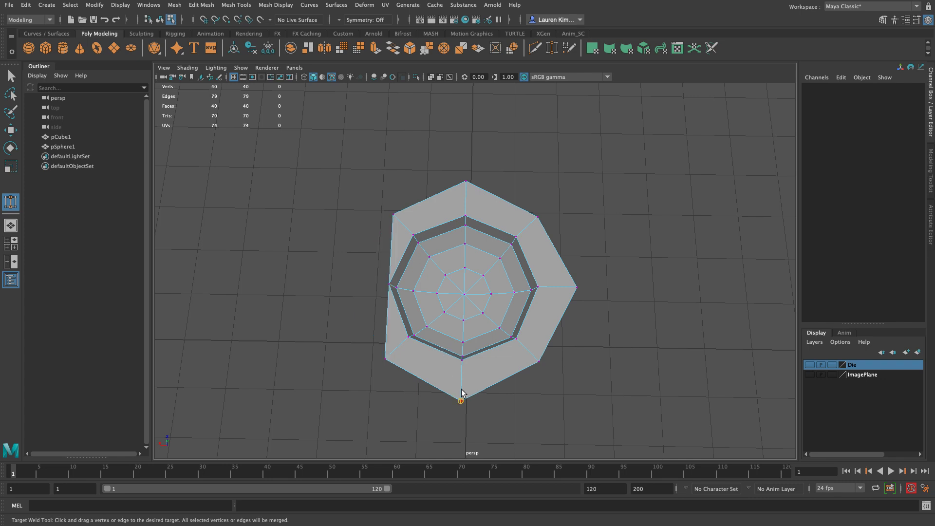
{"action": "left_click_drag", "start_coordinate": [462, 368], "coordinate": [462, 367]}
{"action": "left_click_drag", "start_coordinate": [580, 288], "coordinate": [542, 287]}
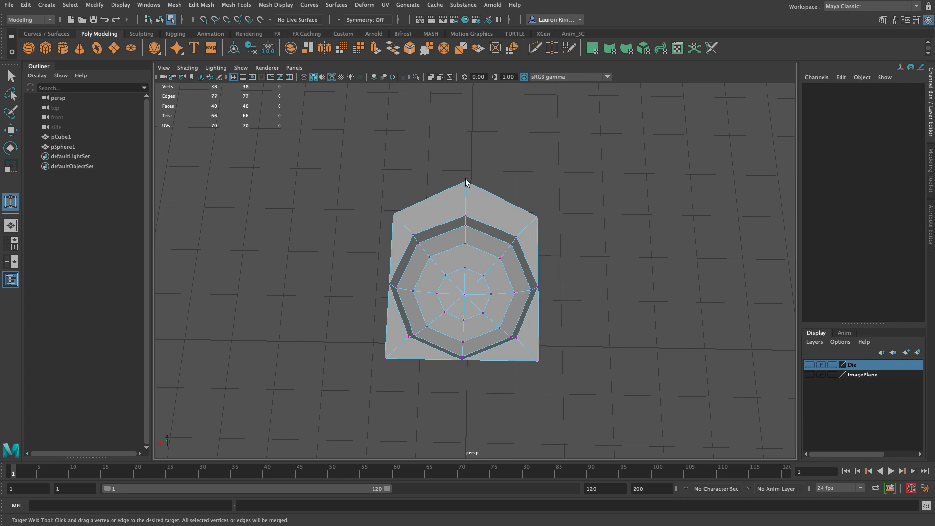
{"action": "left_click_drag", "start_coordinate": [466, 181], "coordinate": [465, 217]}
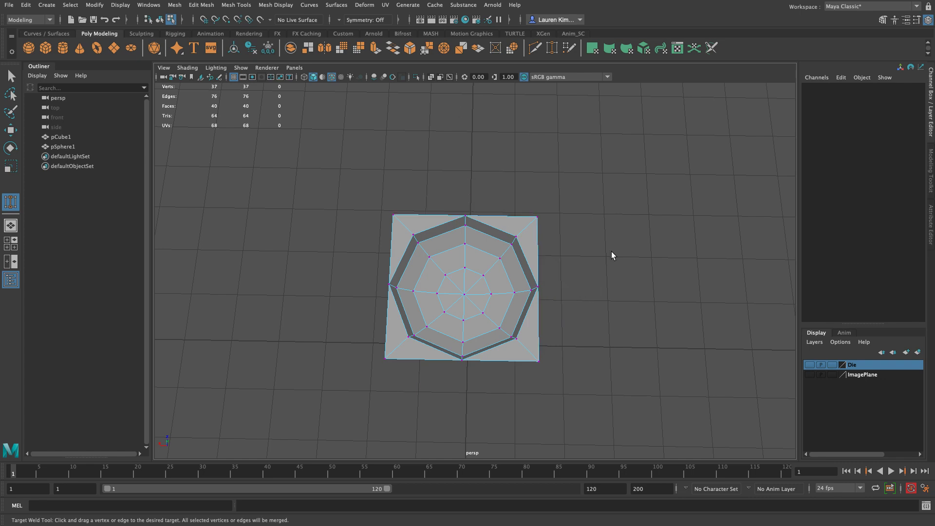
Step: Show the Die layer and check how the square-bordered bowl fits the opening in the top face
{"action": "left_click", "coordinate": [809, 365]}
{"action": "left_click", "coordinate": [810, 365]}
{"action": "left_click", "coordinate": [810, 365]}
{"action": "right_click_drag", "start_coordinate": [692, 336], "coordinate": [428, 265], "text": "alt"}
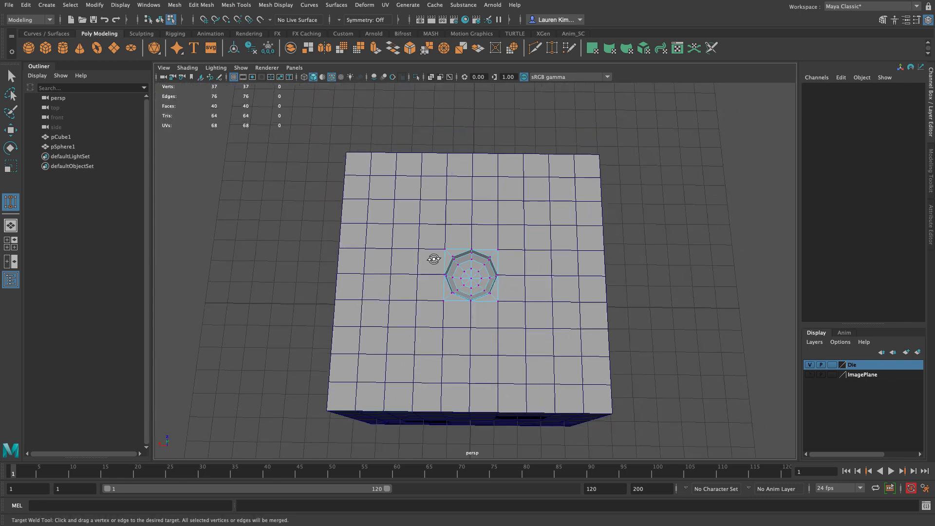
{"action": "left_click_drag", "start_coordinate": [428, 265], "coordinate": [428, 229], "text": "alt"}
Step: Leave Target Weld, return the bowl to object mode and delete its construction history
{"action": "left_click", "coordinate": [11, 76]}
{"action": "mouse_move", "coordinate": [664, 237]}
{"action": "left_mouse_down", "text": "alt"}
{"action": "mouse_move", "coordinate": [660, 267]}
{"action": "mouse_move", "coordinate": [664, 218]}
{"action": "mouse_move", "coordinate": [657, 220]}
{"action": "left_mouse_up", "text": "alt"}
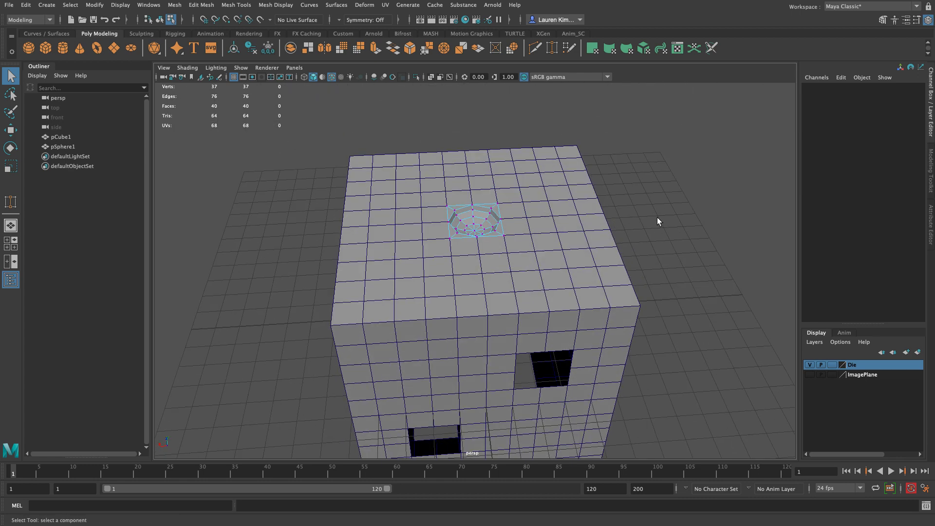
{"action": "key", "text": "F8"}
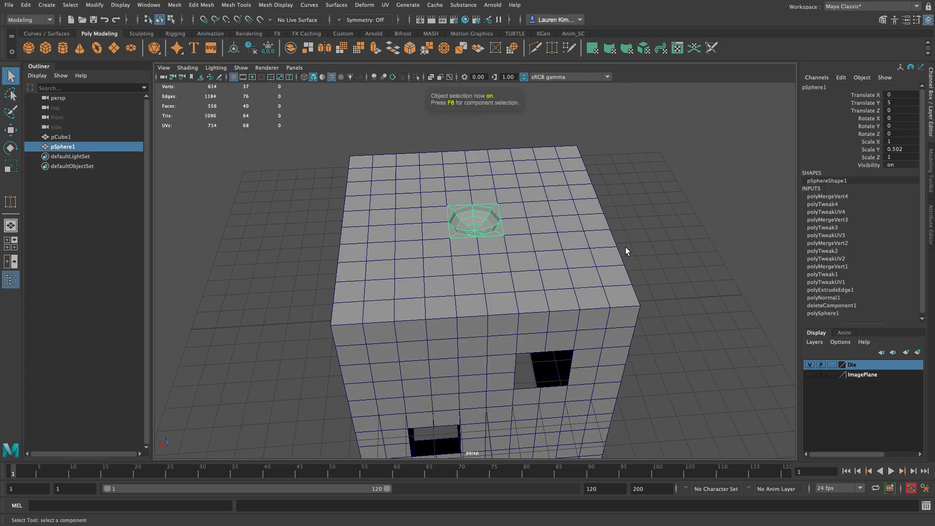
{"action": "left_click", "coordinate": [254, 48]}
Step: Group the bowl on its own to get a parent with its pivot at the die's center
{"action": "left_click_drag", "start_coordinate": [268, 228], "coordinate": [292, 196], "text": "alt"}
{"action": "left_click_drag", "start_coordinate": [170, 185], "coordinate": [299, 211], "text": "alt"}
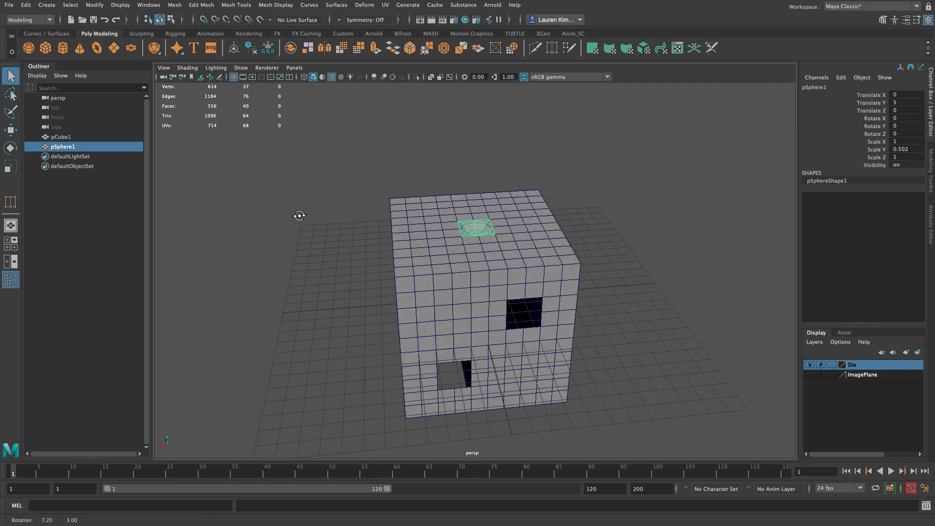
{"action": "left_click_drag", "start_coordinate": [330, 329], "coordinate": [504, 259], "text": "alt"}
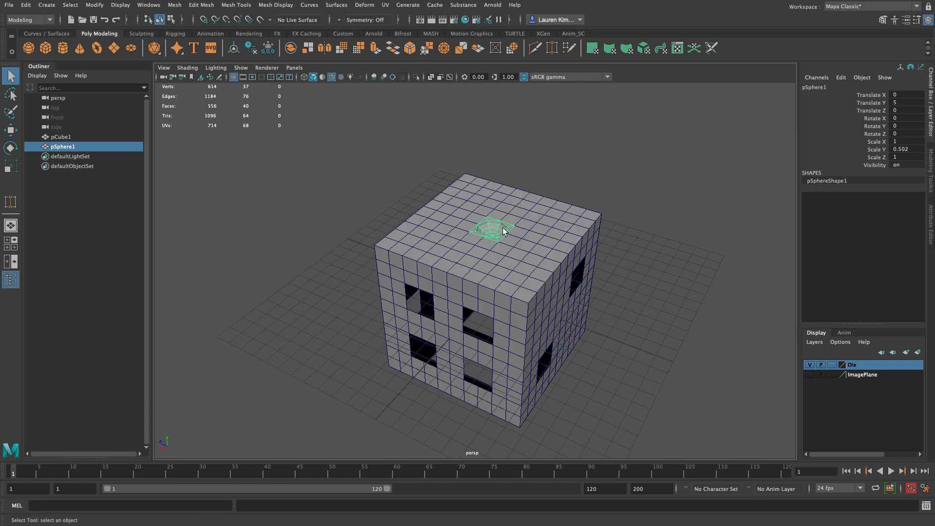
{"action": "left_click_drag", "start_coordinate": [637, 369], "coordinate": [604, 244], "text": "alt"}
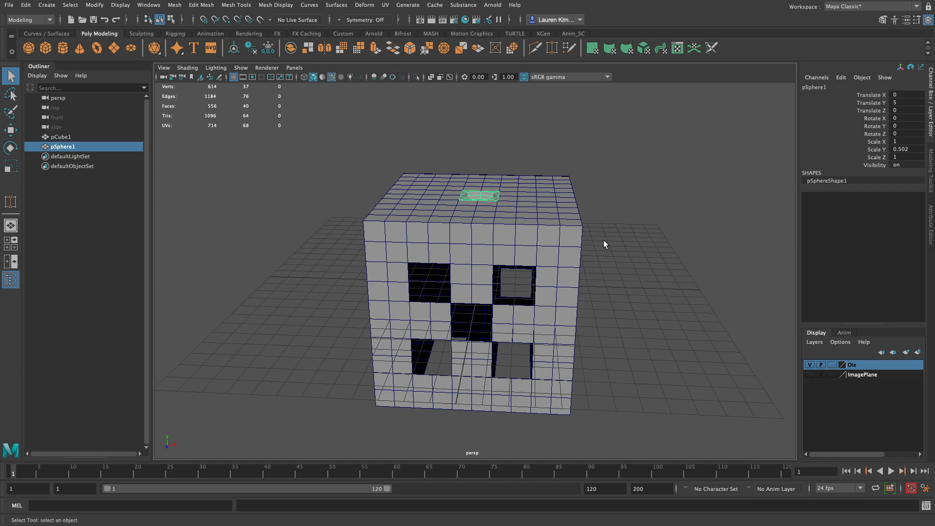
{"action": "left_click_drag", "start_coordinate": [752, 255], "coordinate": [692, 274], "text": "alt"}
{"action": "key", "text": "w"}
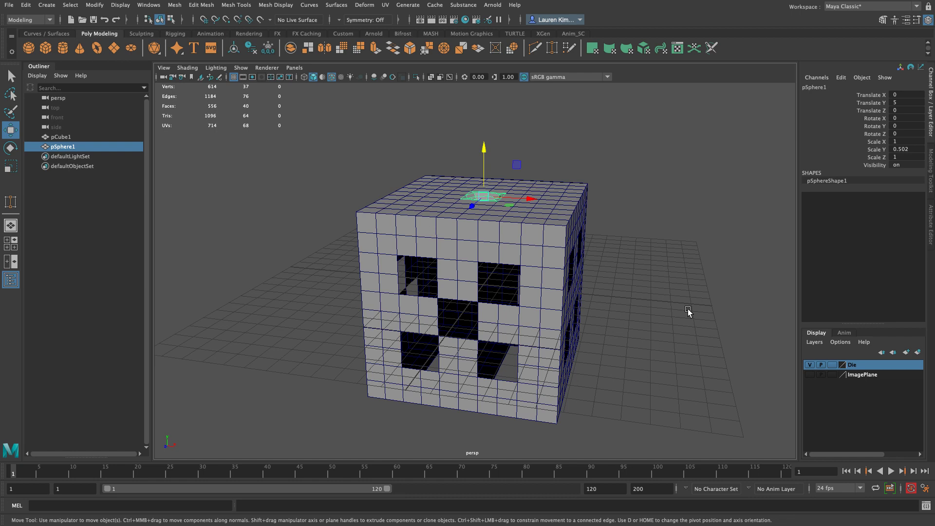
{"action": "key", "text": "ctrl+g"}
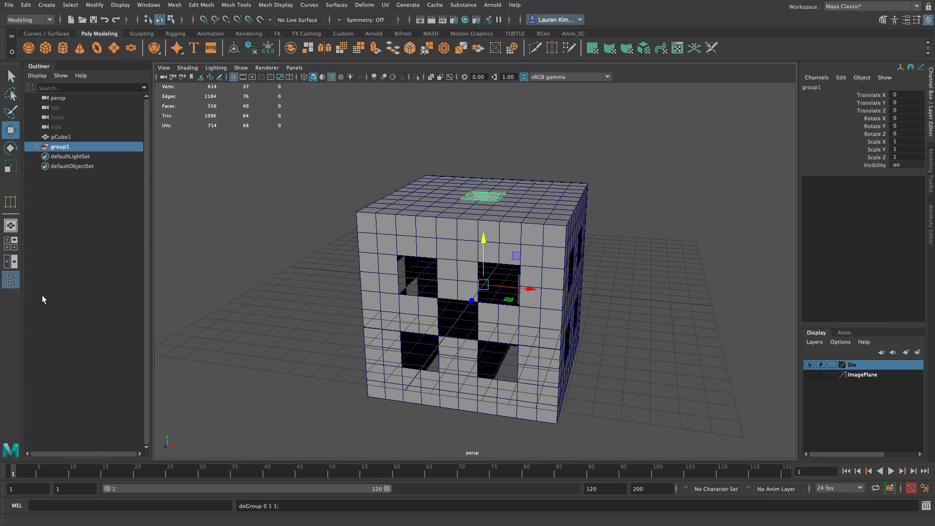
Step: Expand the new group and compare its pivot with that of the bowl inside it
{"action": "left_click", "coordinate": [12, 283]}
{"action": "left_click", "coordinate": [11, 283]}
{"action": "left_click", "coordinate": [12, 283]}
{"action": "left_click", "coordinate": [12, 282]}
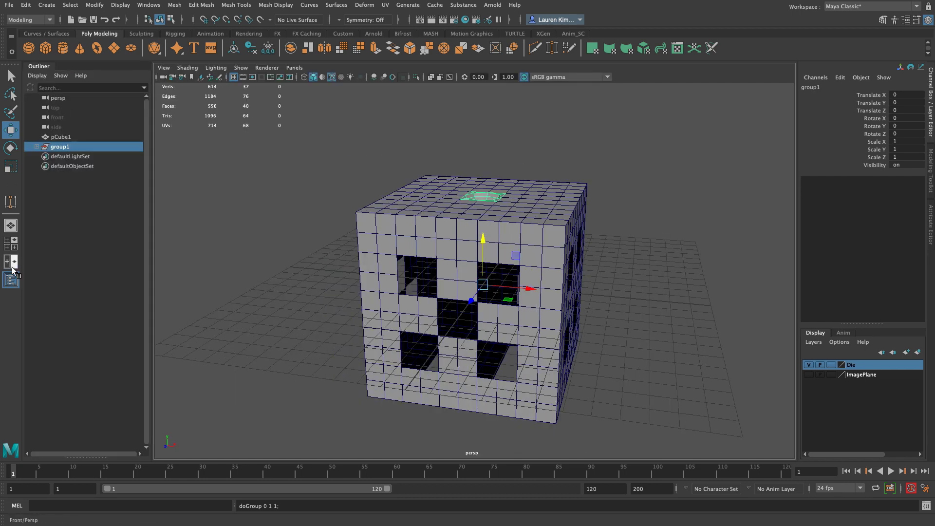
{"action": "left_click", "coordinate": [37, 146]}
{"action": "left_click", "coordinate": [68, 156]}
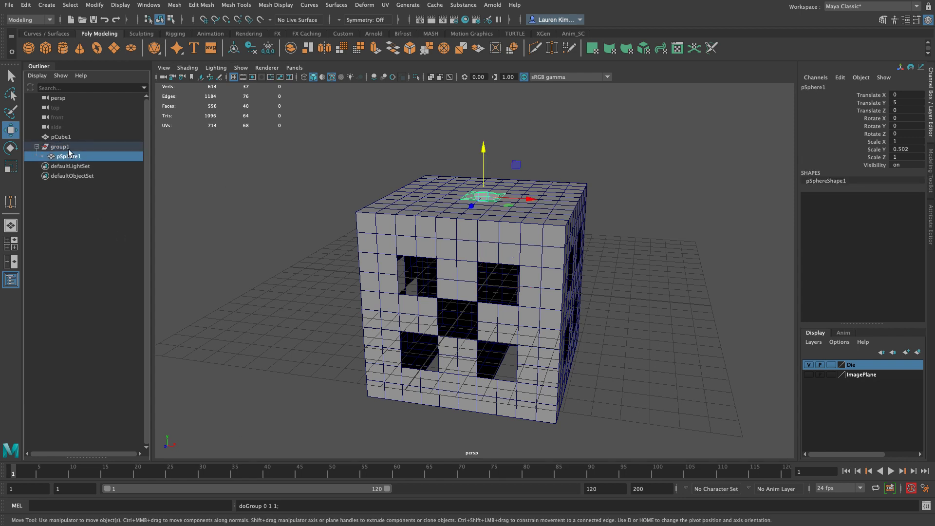
{"action": "left_click", "coordinate": [49, 148]}
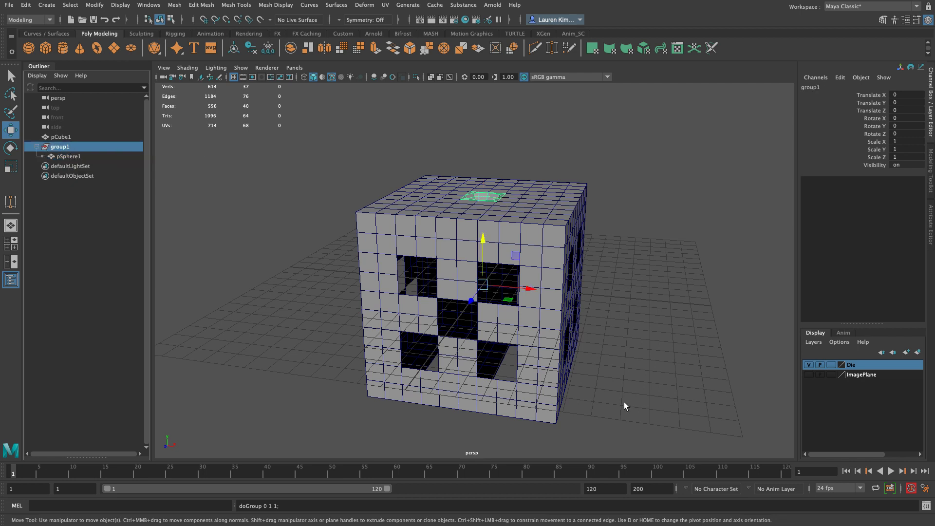
{"action": "left_click", "coordinate": [37, 147]}
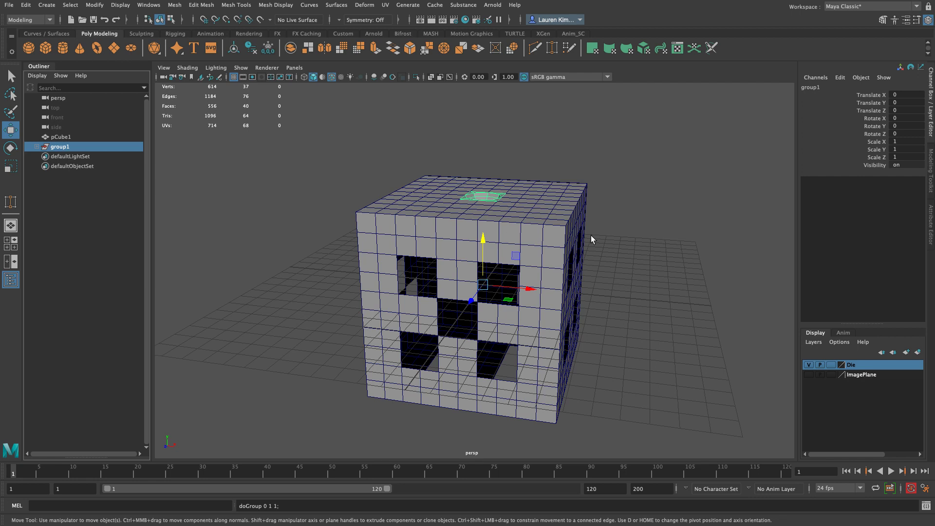
Step: Reset the Rotate tool's settings and set its Step Snap to Relative at 15 degrees
{"action": "left_click_drag", "start_coordinate": [585, 229], "coordinate": [533, 232], "text": "alt"}
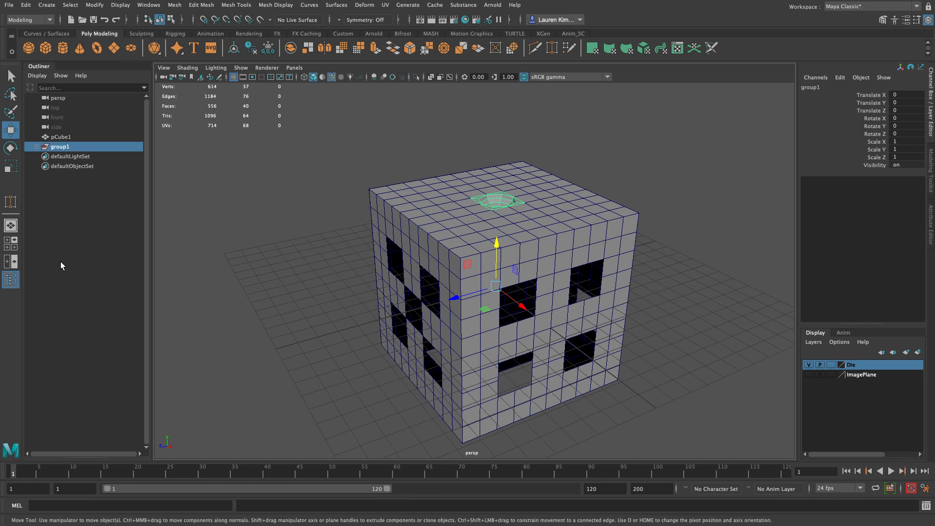
{"action": "key", "text": "e"}
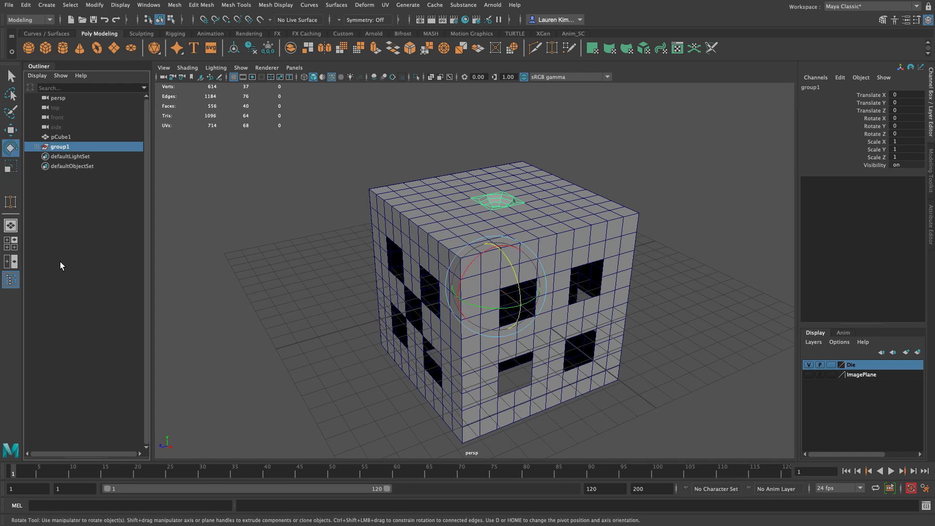
{"action": "double_click", "coordinate": [11, 152]}
{"action": "left_click_drag", "start_coordinate": [203, 100], "coordinate": [248, 104]}
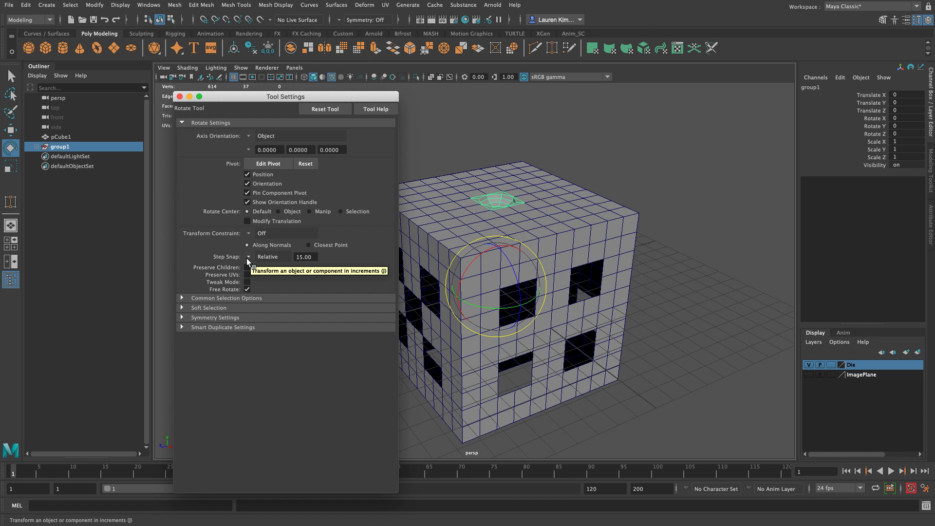
{"action": "left_click", "coordinate": [323, 111]}
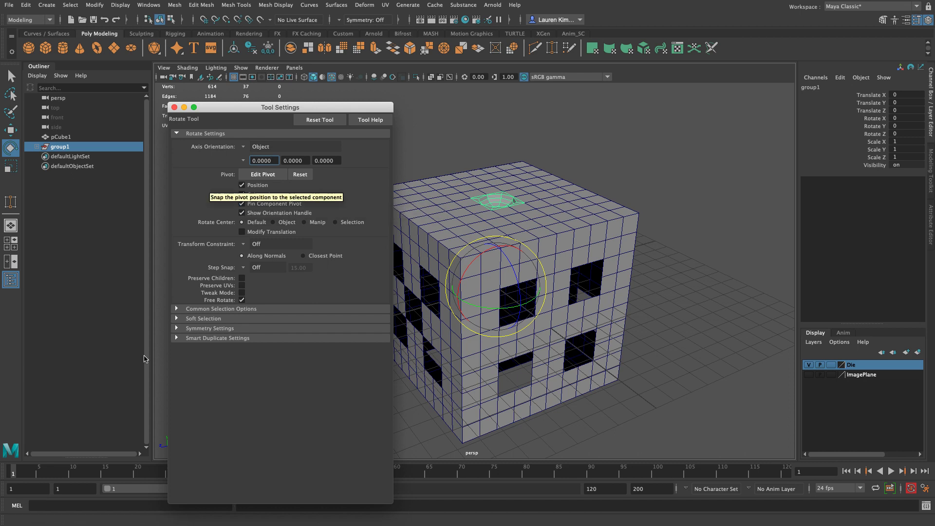
{"action": "left_click", "coordinate": [242, 268]}
{"action": "left_click", "coordinate": [249, 273]}
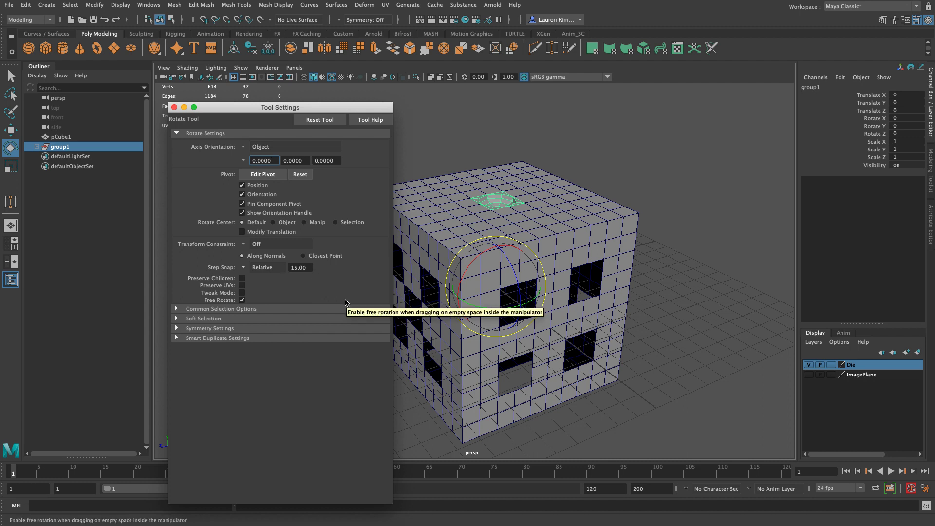
{"action": "left_click", "coordinate": [174, 107]}
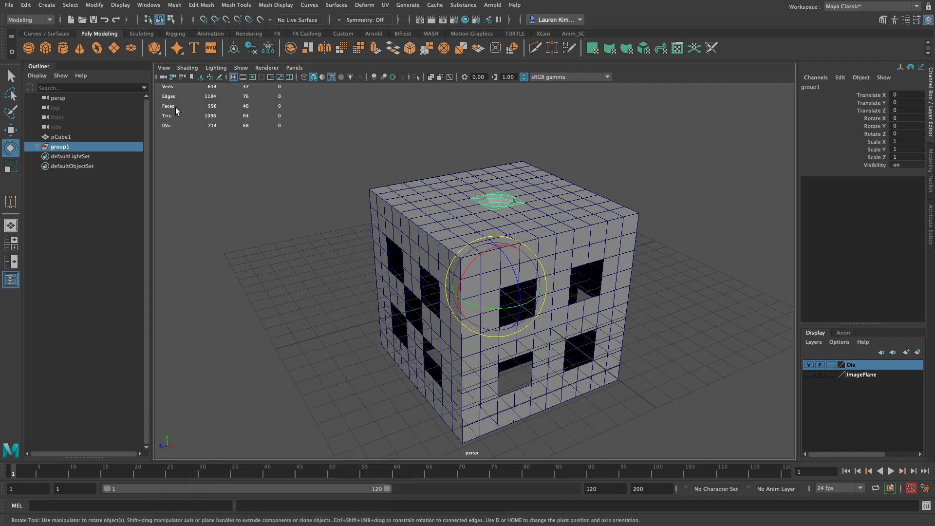
Step: Duplicate the bowl group and rotate the copy 90 degrees about X onto the five-pip face
{"action": "left_click_drag", "start_coordinate": [367, 380], "coordinate": [359, 374], "text": "alt"}
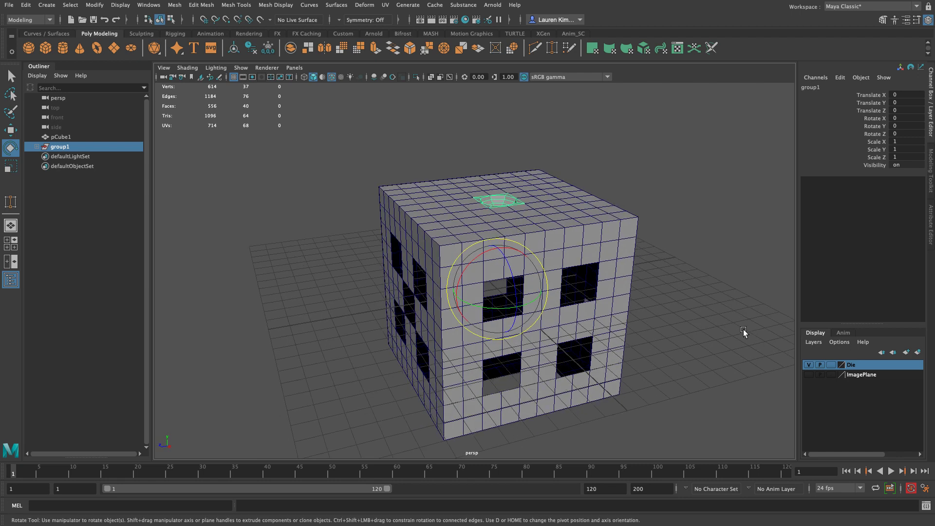
{"action": "key", "text": "ctrl+d"}
{"action": "left_click_drag", "start_coordinate": [475, 256], "coordinate": [455, 328]}
{"action": "left_click_drag", "start_coordinate": [372, 363], "coordinate": [418, 357], "text": "alt"}
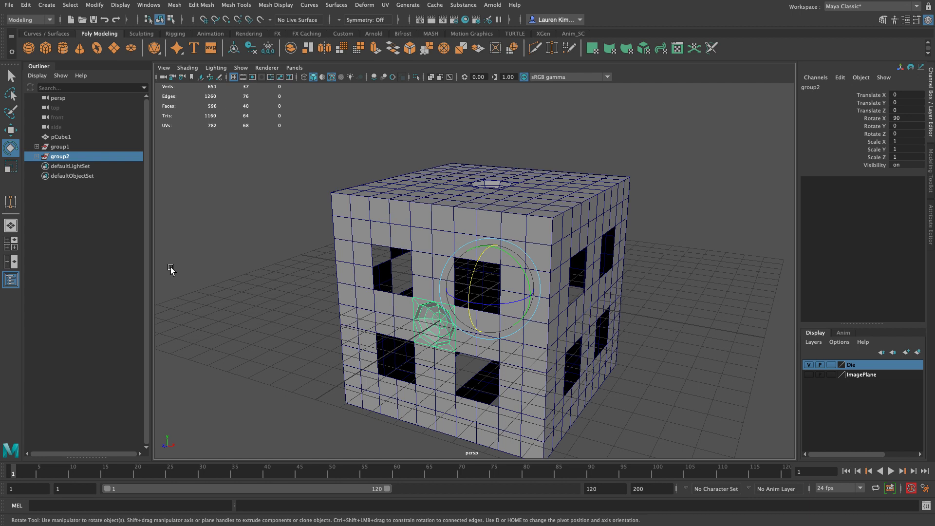
Step: Duplicate the center bowl of the five-pip face and grid-snap the copy into a corner opening at Translate X -2, Z -2
{"action": "left_click", "coordinate": [221, 284]}
{"action": "left_click_drag", "start_coordinate": [221, 283], "coordinate": [264, 273], "text": "alt"}
{"action": "right_click_drag", "start_coordinate": [263, 273], "coordinate": [320, 302]}
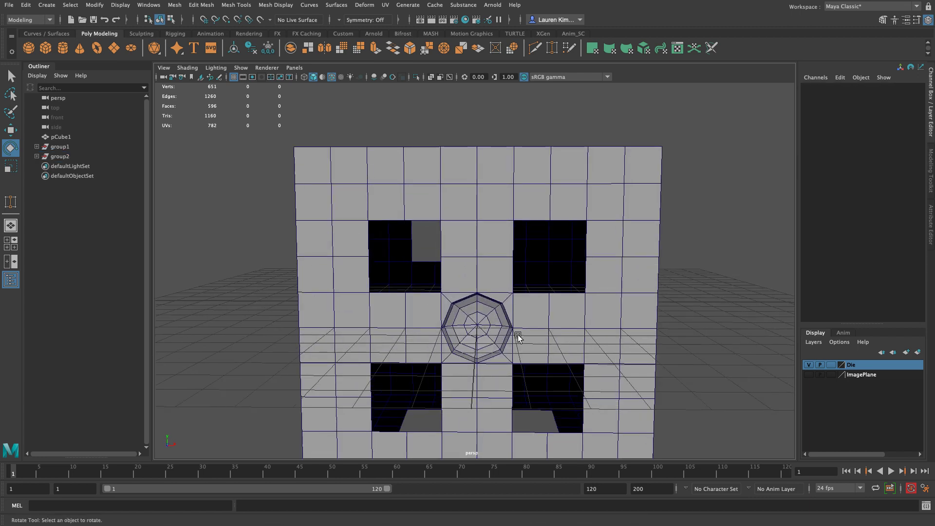
{"action": "left_click", "coordinate": [494, 324]}
{"action": "middle_click_drag", "start_coordinate": [574, 324], "coordinate": [557, 302], "text": "alt"}
{"action": "middle_click_drag", "start_coordinate": [625, 318], "coordinate": [627, 317], "text": "alt"}
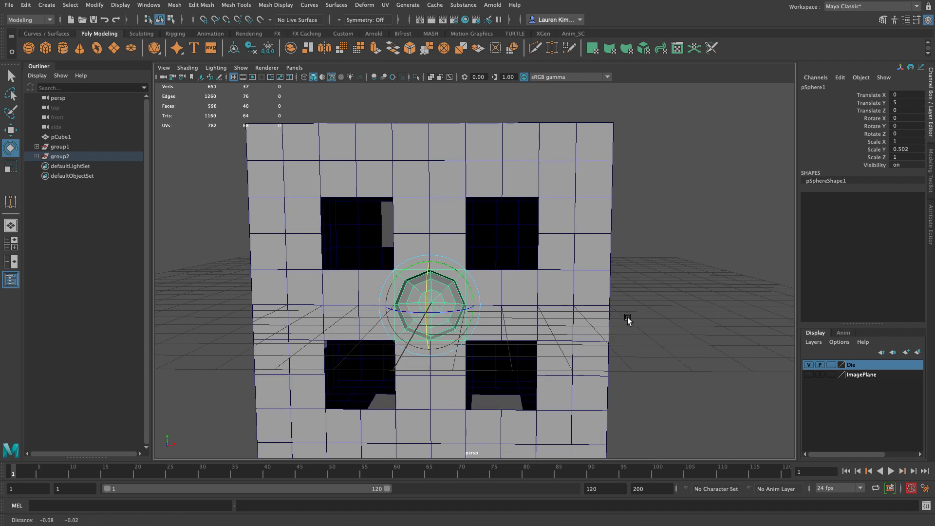
{"action": "key", "text": "ctrl+d"}
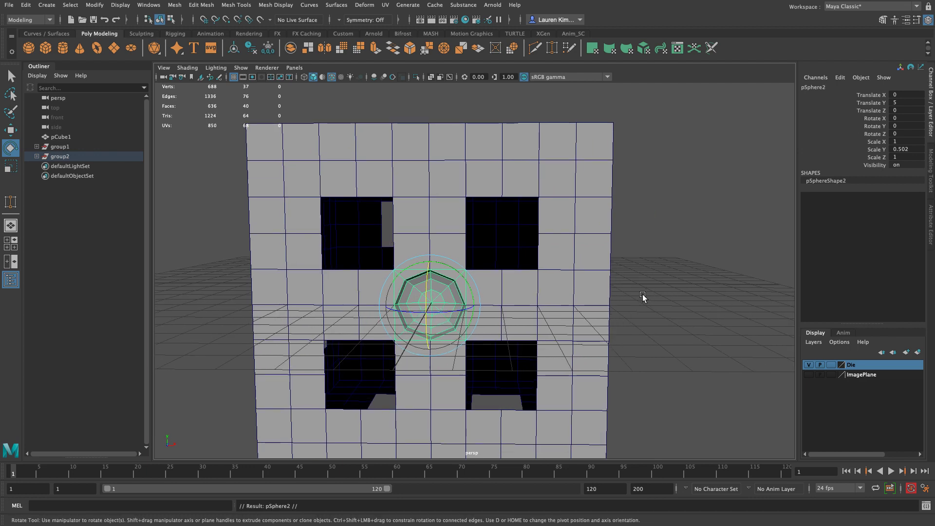
{"action": "key", "text": "w"}
{"action": "left_click_drag", "start_coordinate": [478, 309], "coordinate": [377, 305]}
{"action": "key", "text": "x"}
{"action": "left_click_drag", "start_coordinate": [320, 248], "coordinate": [309, 216]}
{"action": "left_click_drag", "start_coordinate": [376, 233], "coordinate": [405, 232]}
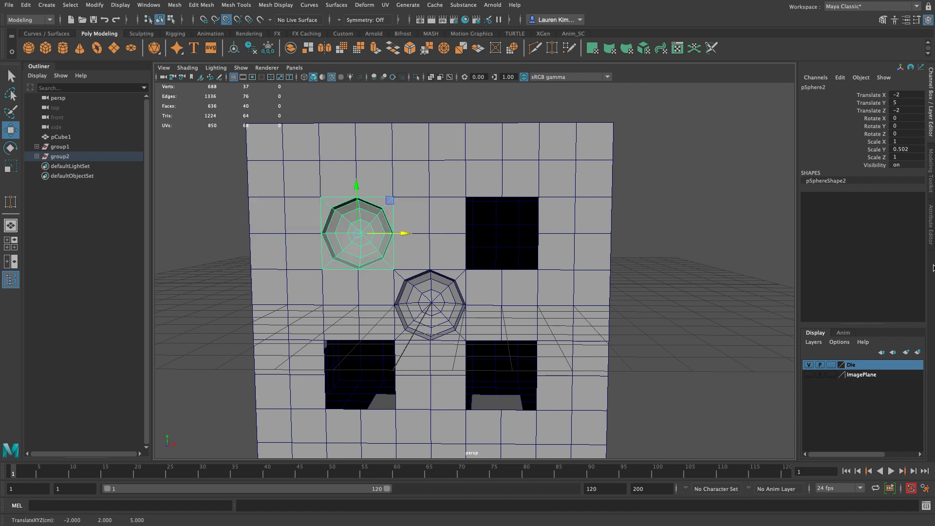
Step: Duplicate the corner bowl into the other three corner openings of the five-pip face, snapping each copy into place
{"action": "left_click_drag", "start_coordinate": [730, 312], "coordinate": [736, 331], "text": "alt"}
{"action": "key", "text": "ctrl+d"}
{"action": "left_click_drag", "start_coordinate": [378, 242], "coordinate": [487, 202]}
{"action": "key", "text": "ctrl+d"}
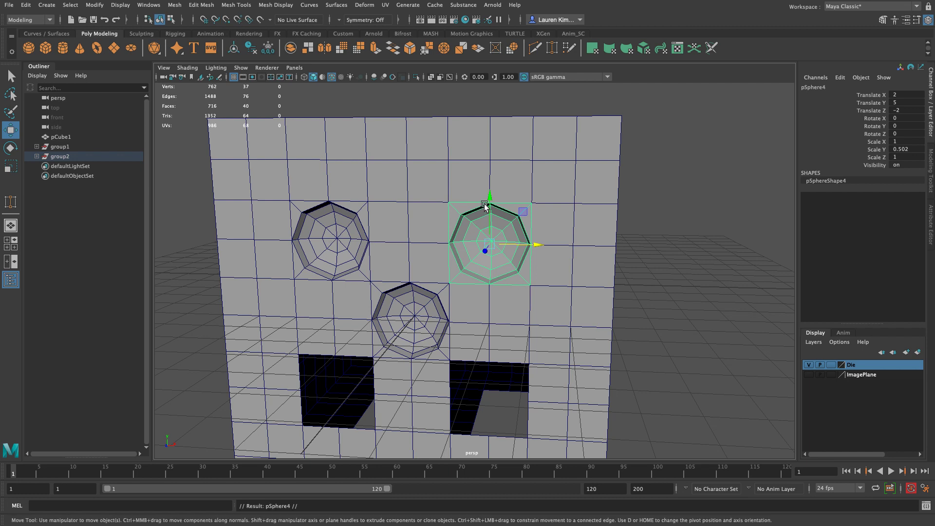
{"action": "left_click_drag", "start_coordinate": [490, 197], "coordinate": [476, 378]}
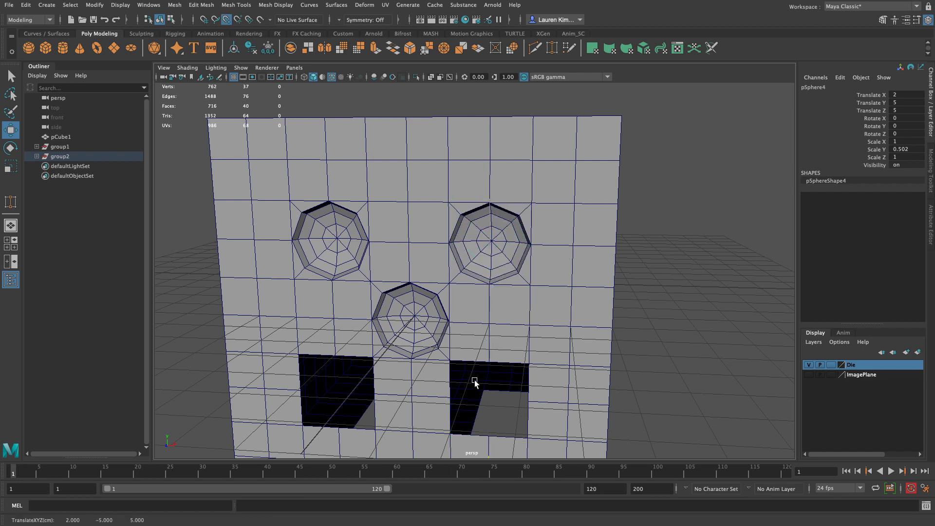
{"action": "left_click_drag", "start_coordinate": [533, 395], "coordinate": [339, 355]}
{"action": "key", "text": "v"}
{"action": "left_click", "coordinate": [673, 379]}
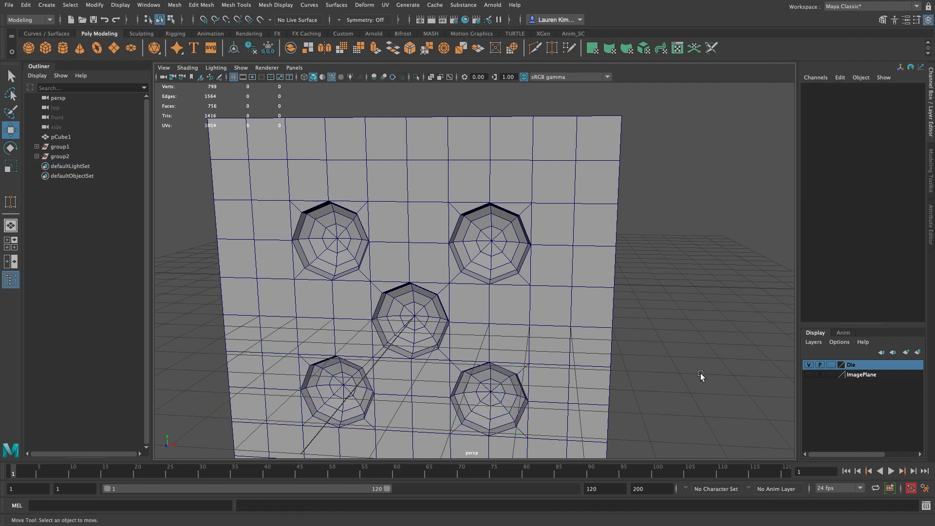
Step: Group the four corner bowls of the five-pip face, leaving out the center bowl
{"action": "right_click_drag", "start_coordinate": [672, 378], "coordinate": [589, 340], "text": "alt"}
{"action": "left_click_drag", "start_coordinate": [589, 340], "coordinate": [507, 330], "text": "alt"}
{"action": "right_click_drag", "start_coordinate": [507, 329], "coordinate": [516, 346], "text": "alt"}
{"action": "left_click_drag", "start_coordinate": [517, 346], "coordinate": [284, 400], "text": "alt"}
{"action": "right_click_drag", "start_coordinate": [667, 286], "coordinate": [619, 385], "text": "alt"}
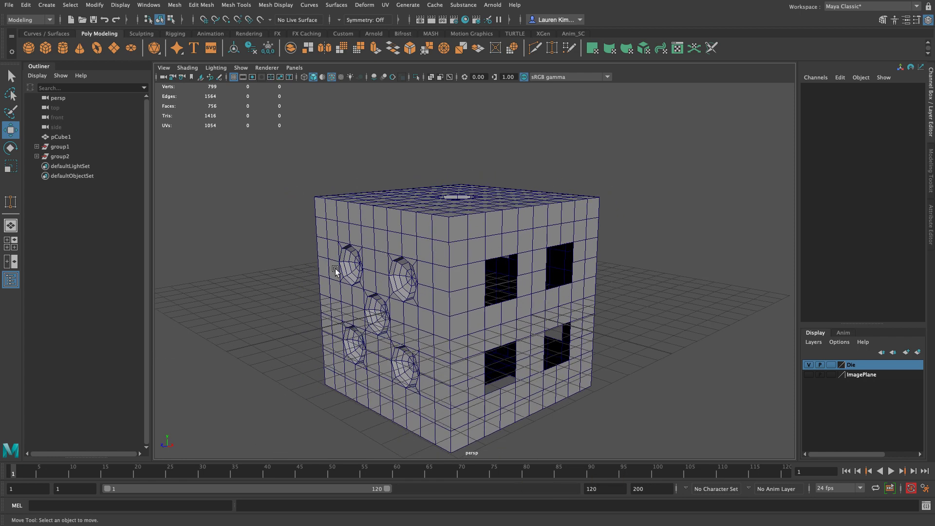
{"action": "left_click", "coordinate": [355, 266]}
{"action": "left_click", "coordinate": [357, 350], "text": "shift"}
{"action": "left_click", "coordinate": [402, 364], "text": "shift"}
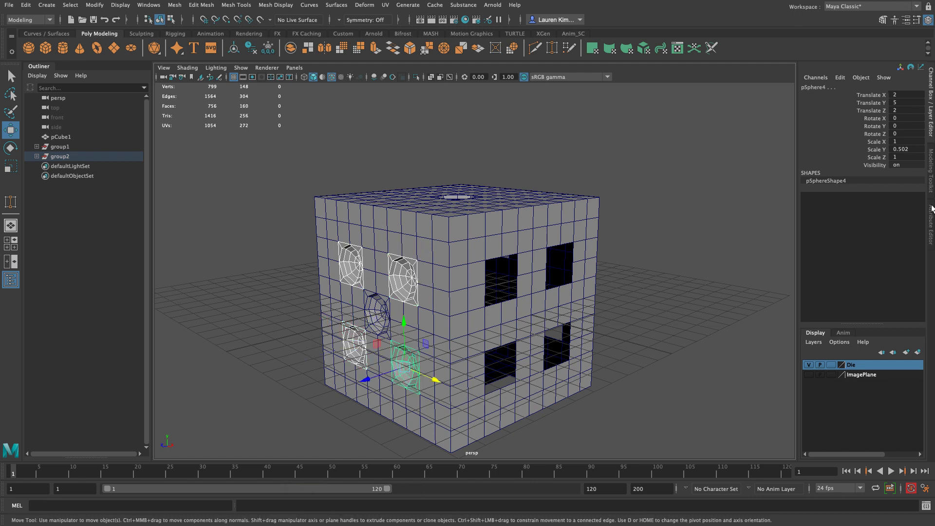
{"action": "key", "text": "ctrl+g"}
{"action": "left_click_drag", "start_coordinate": [690, 290], "coordinate": [659, 301], "text": "alt"}
{"action": "key", "text": "e"}
{"action": "left_click_drag", "start_coordinate": [444, 303], "coordinate": [507, 317]}
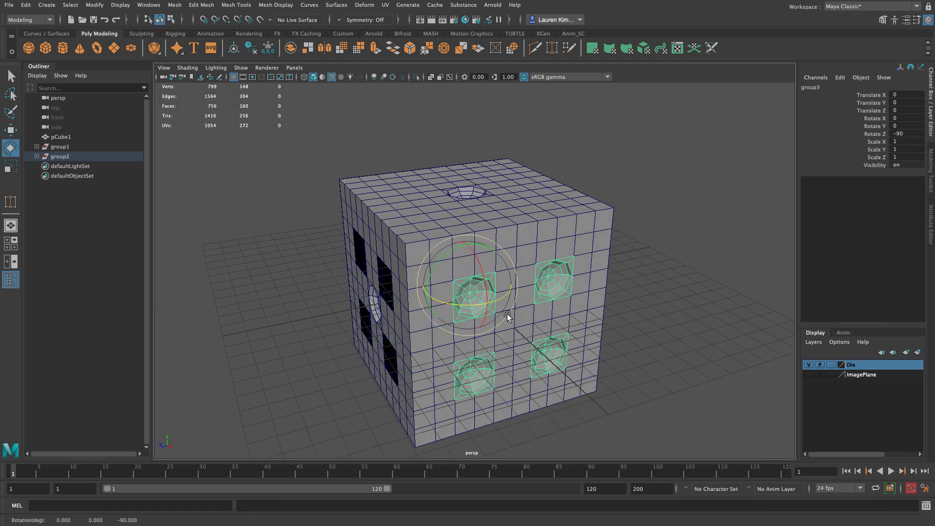
{"action": "key", "text": "ctrl+z"}
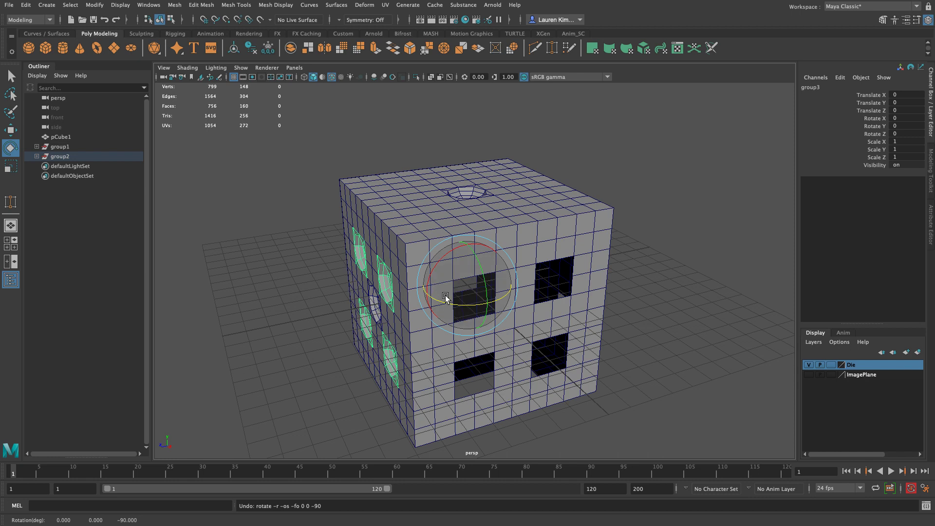
Step: Duplicate the group of four bowls and rotate the copy -90 degrees about Z onto the four-pip face
{"action": "left_click_drag", "start_coordinate": [447, 303], "coordinate": [512, 319], "text": "shift"}
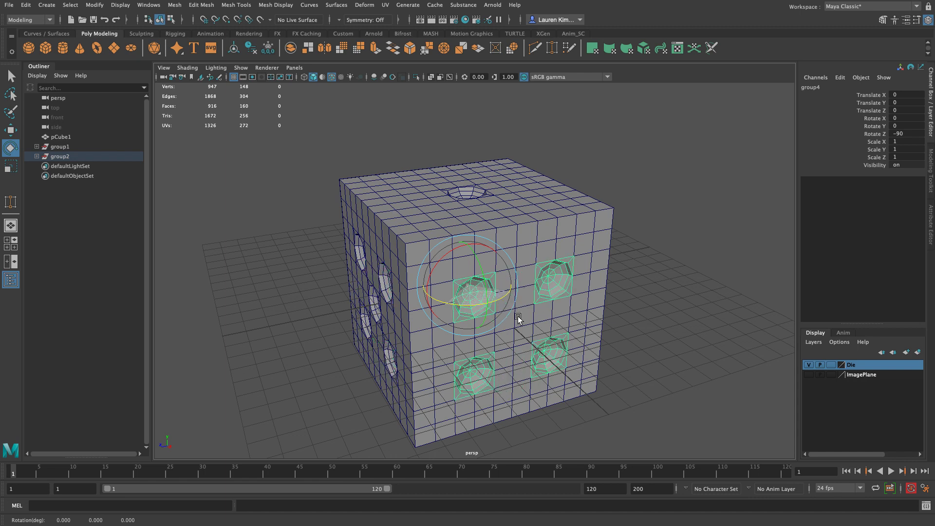
{"action": "left_click", "coordinate": [659, 303]}
Step: Group two diagonal bowls of the four-pip face, and rotate a duplicate of that group into the two-pip face's openings
{"action": "left_click_drag", "start_coordinate": [658, 302], "coordinate": [623, 271], "text": "alt"}
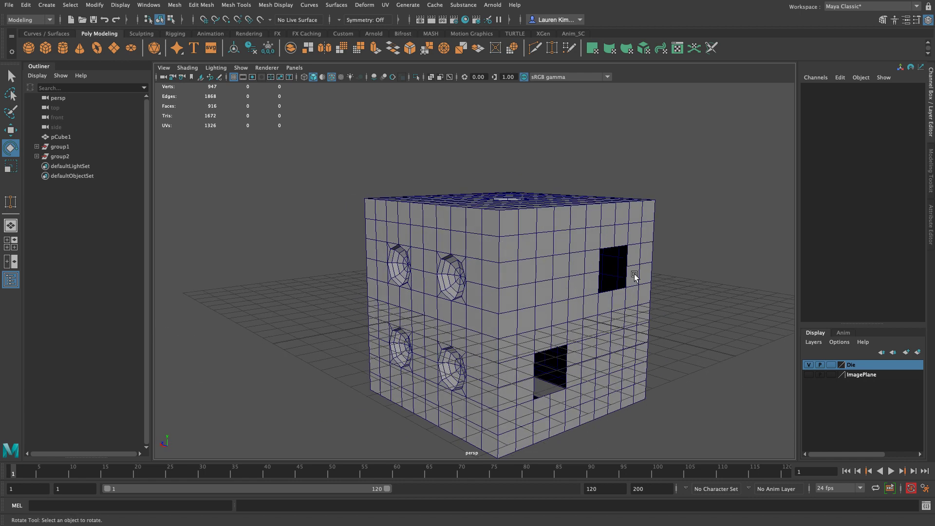
{"action": "left_click", "coordinate": [452, 271]}
{"action": "left_click", "coordinate": [397, 361], "text": "shift"}
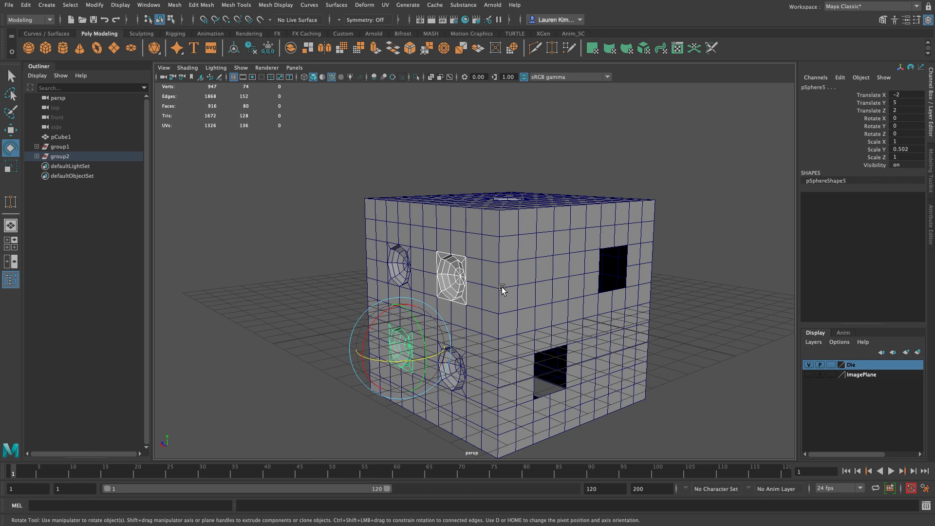
{"action": "key", "text": "ctrl+g"}
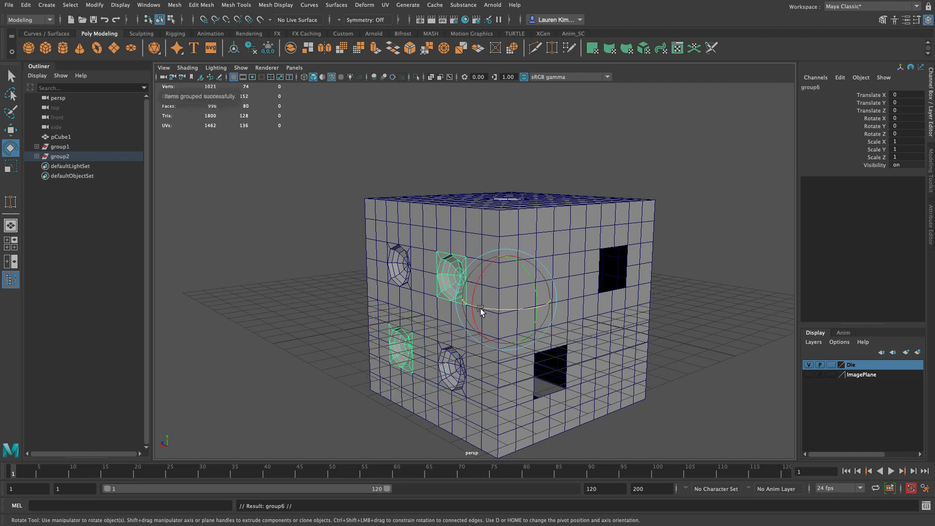
{"action": "left_click_drag", "start_coordinate": [480, 310], "coordinate": [548, 310]}
{"action": "left_click_drag", "start_coordinate": [762, 291], "coordinate": [628, 289], "text": "alt"}
{"action": "right_click_drag", "start_coordinate": [656, 293], "coordinate": [618, 287], "text": "alt"}
{"action": "left_click_drag", "start_coordinate": [619, 286], "coordinate": [539, 279], "text": "alt"}
{"action": "left_click", "coordinate": [626, 274]}
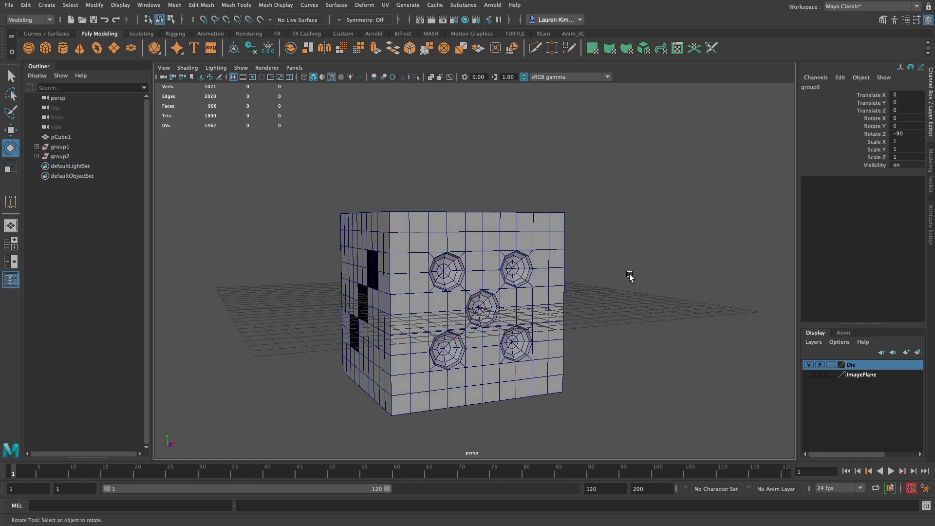
Step: Group the three diagonal bowls of the five-pip face
{"action": "left_click", "coordinate": [448, 347]}
{"action": "key", "text": "q"}
{"action": "left_click", "coordinate": [492, 298], "text": "shift"}
{"action": "left_click", "coordinate": [522, 273], "text": "shift"}
{"action": "right_click_drag", "start_coordinate": [652, 271], "coordinate": [591, 268], "text": "alt"}
{"action": "left_click_drag", "start_coordinate": [591, 267], "coordinate": [624, 295], "text": "alt"}
{"action": "key", "text": "ctrl+g"}
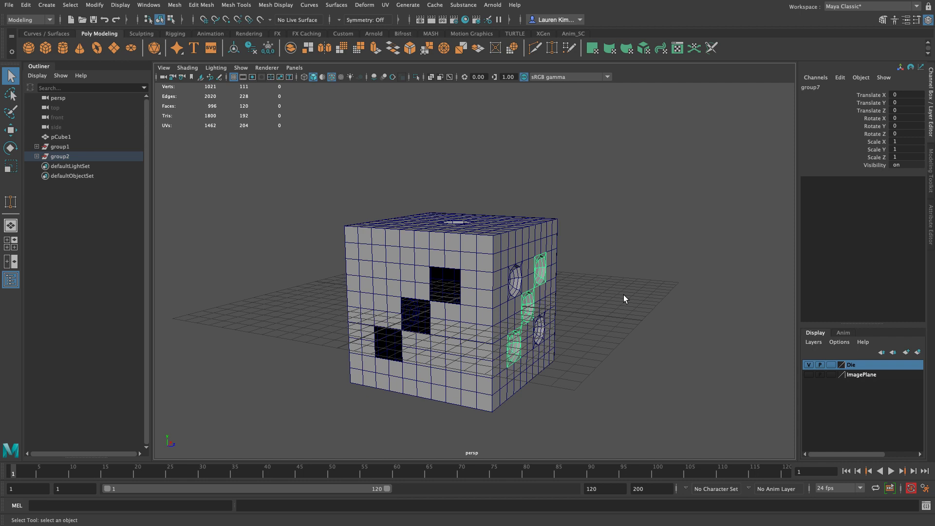
Step: Duplicate the group of three diagonal bowls and rotate the copy into the three-pip face's openings
{"action": "key", "text": "ctrl+d"}
{"action": "key", "text": "e"}
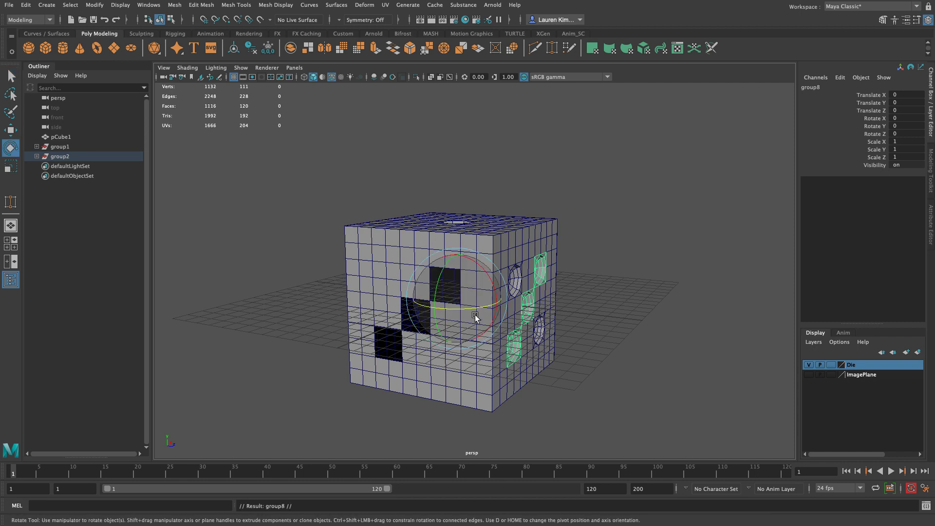
{"action": "left_click_drag", "start_coordinate": [478, 308], "coordinate": [617, 236]}
{"action": "left_click", "coordinate": [618, 236]}
Step: Duplicate the four bowls of the four-pip face and group the copies
{"action": "left_click_drag", "start_coordinate": [615, 300], "coordinate": [429, 230], "text": "alt"}
{"action": "left_click", "coordinate": [451, 237]}
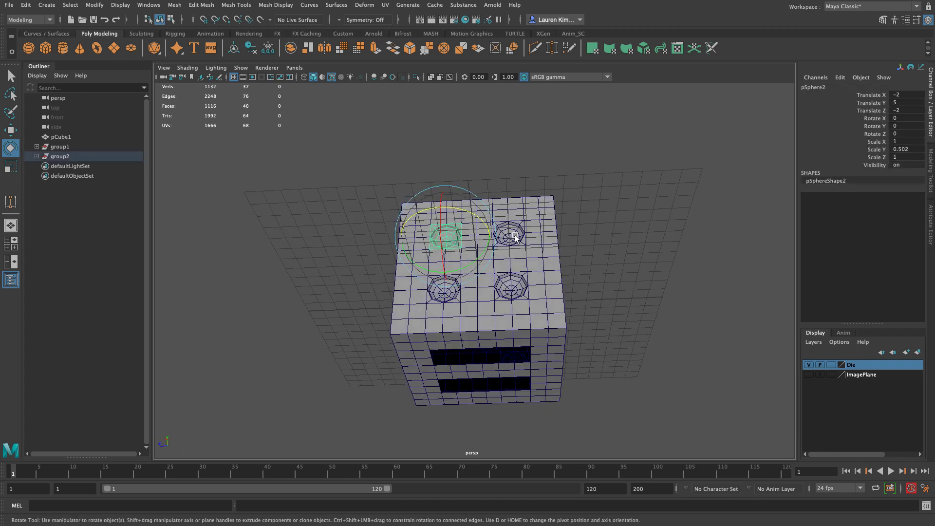
{"action": "key", "text": "q"}
{"action": "left_click", "coordinate": [516, 237], "text": "shift"}
{"action": "left_click", "coordinate": [456, 290], "text": "shift"}
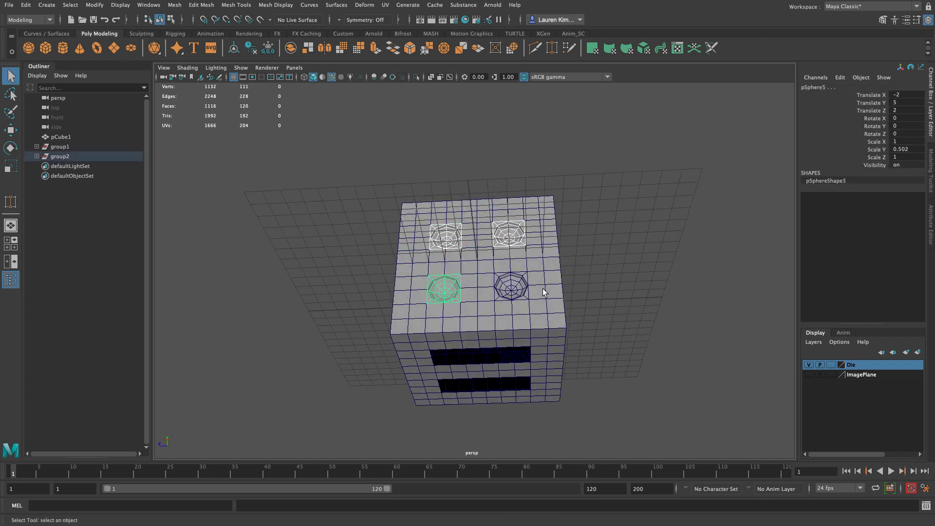
{"action": "left_click", "coordinate": [520, 294], "text": "shift"}
{"action": "mouse_move", "coordinate": [619, 250]}
{"action": "left_mouse_down", "text": "alt"}
{"action": "mouse_move", "coordinate": [633, 280]}
{"action": "mouse_move", "coordinate": [630, 229]}
{"action": "mouse_move", "coordinate": [616, 246]}
{"action": "left_mouse_up", "text": "alt"}
{"action": "right_click_drag", "start_coordinate": [616, 246], "coordinate": [607, 297], "text": "alt"}
{"action": "middle_click_drag", "start_coordinate": [607, 297], "coordinate": [624, 264], "text": "alt"}
{"action": "left_click_drag", "start_coordinate": [624, 265], "coordinate": [613, 271], "text": "alt"}
{"action": "right_click_drag", "start_coordinate": [612, 271], "coordinate": [612, 274], "text": "alt"}
{"action": "left_click_drag", "start_coordinate": [611, 274], "coordinate": [619, 299], "text": "alt"}
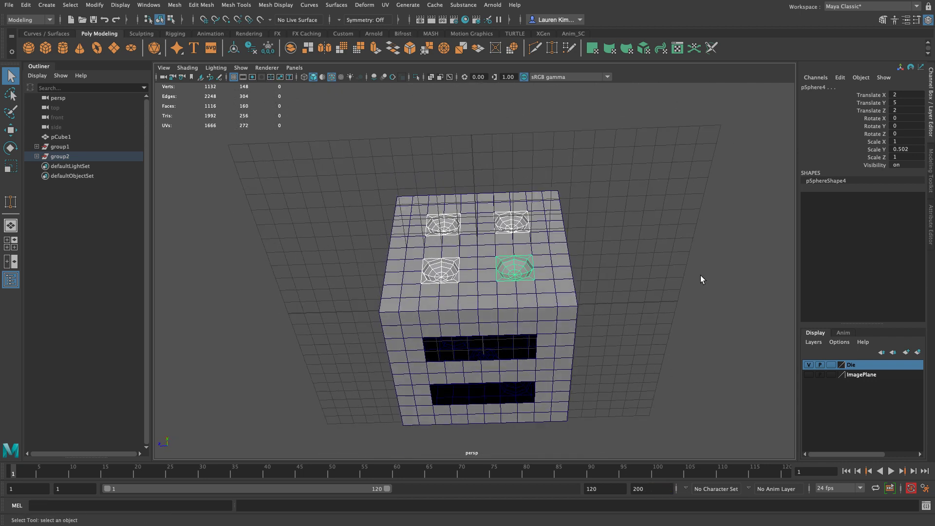
{"action": "key", "text": "ctrl+d"}
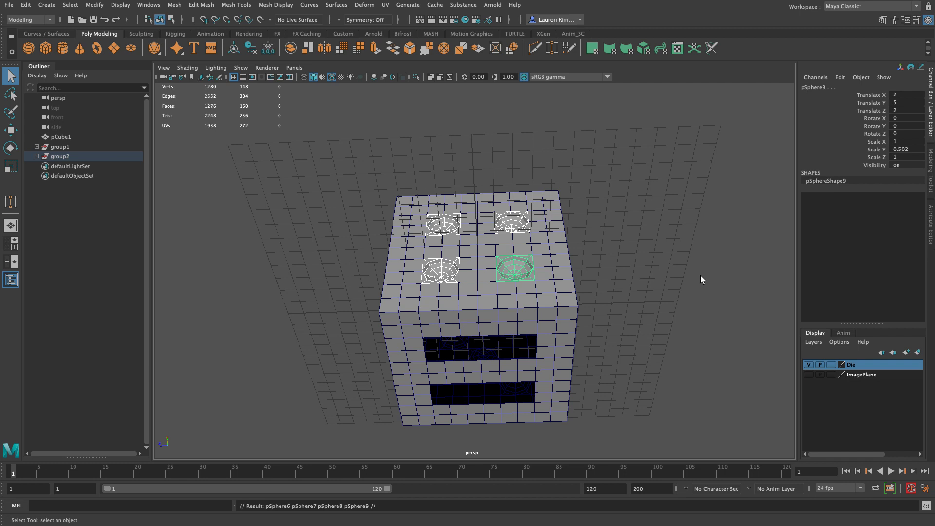
{"action": "key", "text": "ctrl+g"}
Step: Rotate the new group of four bowls into the outer openings of the six-pip face on the die's underside
{"action": "key", "text": "e"}
{"action": "left_click_drag", "start_coordinate": [476, 287], "coordinate": [490, 255]}
{"action": "left_click_drag", "start_coordinate": [485, 333], "coordinate": [485, 268]}
{"action": "left_click_drag", "start_coordinate": [598, 264], "coordinate": [665, 226], "text": "alt"}
{"action": "left_click", "coordinate": [667, 231]}
Step: Duplicate two adjacent end bowls of the six-pip face and snap the copies into the two middle openings at Translate X 0
{"action": "left_click_drag", "start_coordinate": [672, 347], "coordinate": [589, 329], "text": "alt"}
{"action": "right_click_drag", "start_coordinate": [589, 330], "coordinate": [625, 376], "text": "alt"}
{"action": "middle_click_drag", "start_coordinate": [625, 376], "coordinate": [657, 464], "text": "alt"}
{"action": "left_click_drag", "start_coordinate": [451, 315], "coordinate": [407, 341], "text": "alt"}
{"action": "left_click", "coordinate": [405, 343]}
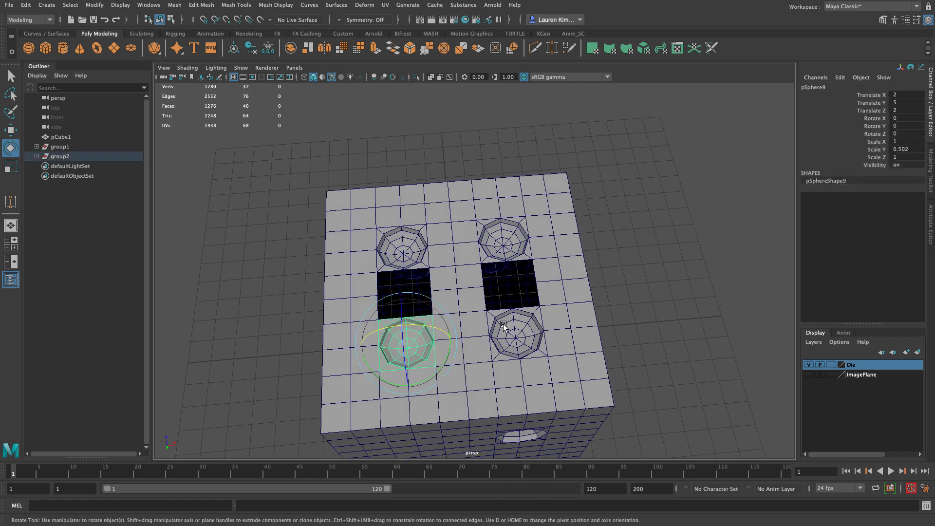
{"action": "left_click", "coordinate": [515, 326], "text": "shift"}
{"action": "key", "text": "ctrl+d"}
{"action": "left_click_drag", "start_coordinate": [640, 374], "coordinate": [704, 370], "text": "alt"}
{"action": "key", "text": "w"}
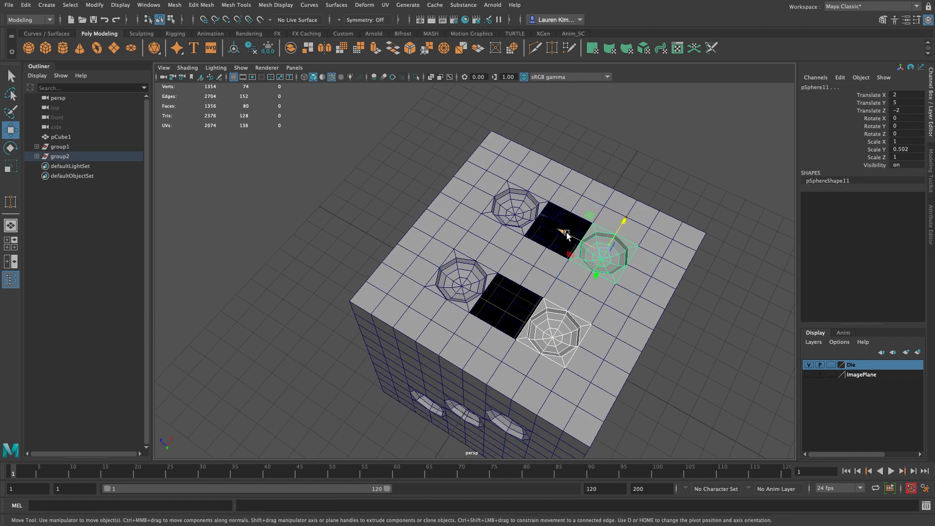
{"action": "key", "text": "v"}
{"action": "left_click_drag", "start_coordinate": [566, 232], "coordinate": [582, 214]}
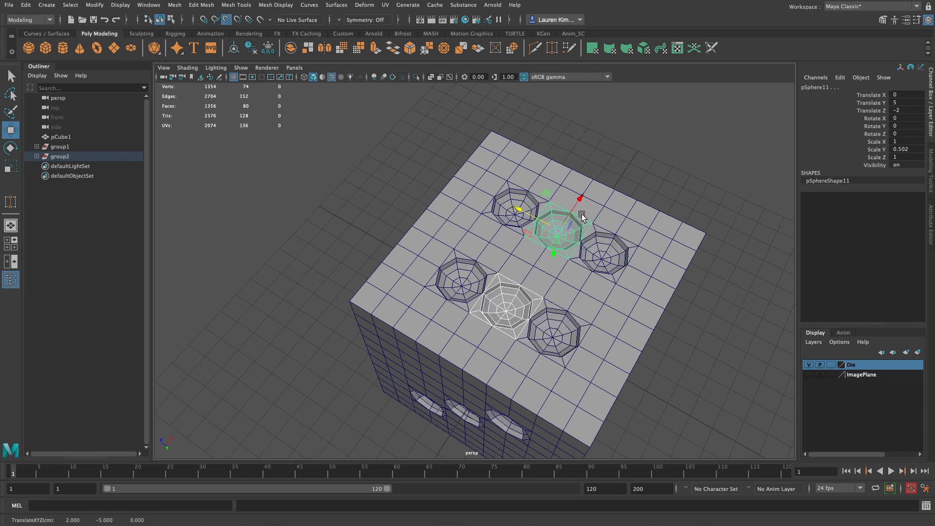
{"action": "left_click", "coordinate": [696, 178]}
Step: Look around the die to check that the pip openings on every face hold a bowl
{"action": "left_click_drag", "start_coordinate": [662, 160], "coordinate": [584, 215], "text": "alt"}
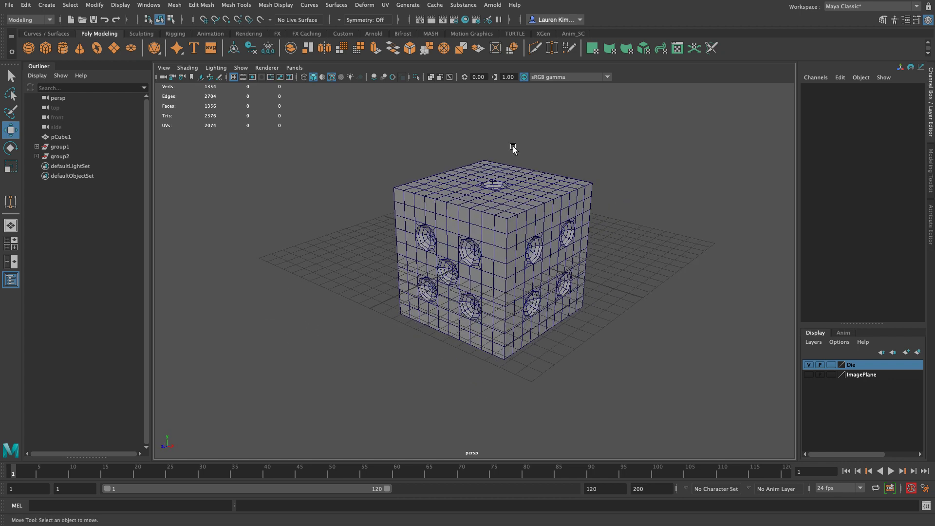
{"action": "left_click", "coordinate": [532, 224]}
{"action": "left_click_drag", "start_coordinate": [536, 263], "coordinate": [386, 288]}
{"action": "key", "text": "ctrl+z"}
{"action": "left_click", "coordinate": [451, 356]}
{"action": "left_click_drag", "start_coordinate": [451, 354], "coordinate": [443, 311], "text": "alt"}
{"action": "left_click_drag", "start_coordinate": [370, 124], "coordinate": [685, 460]}
{"action": "left_click_drag", "start_coordinate": [400, 204], "coordinate": [554, 251], "text": "alt"}
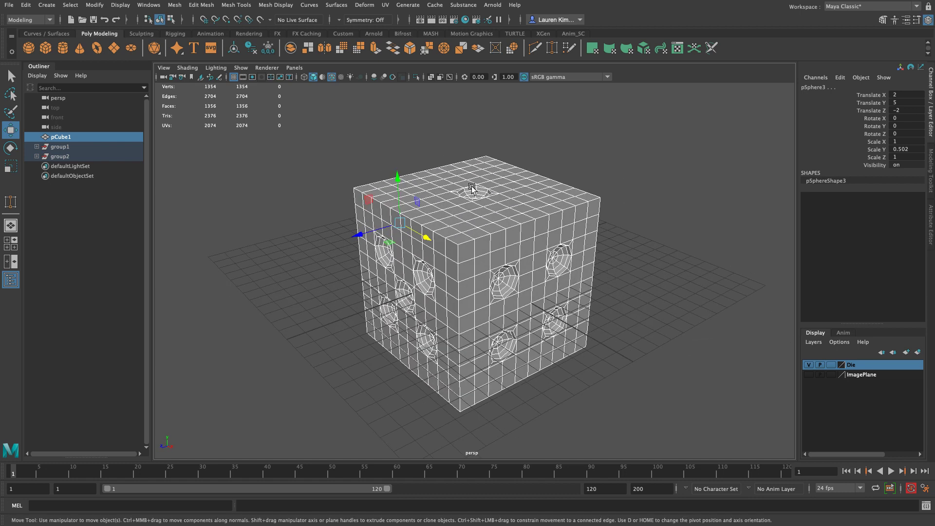
{"action": "key", "text": "g"}
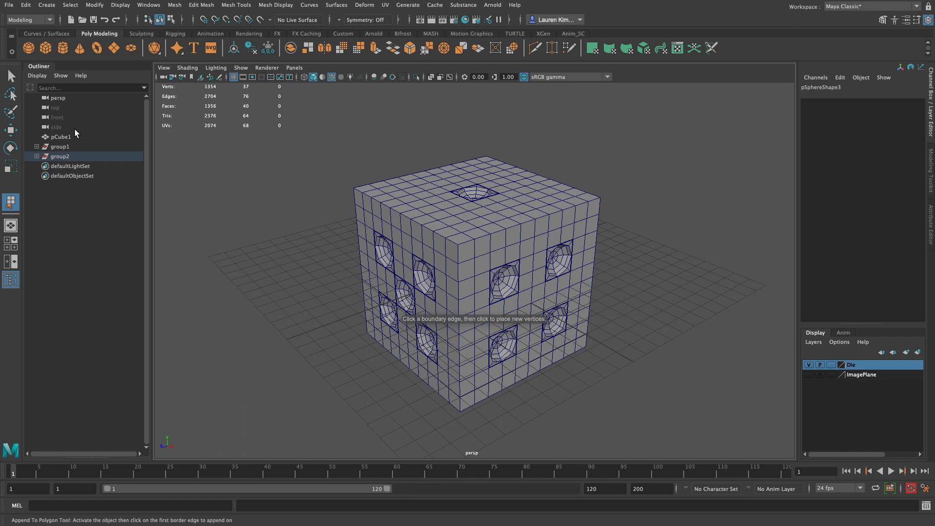
{"action": "key", "text": "q"}
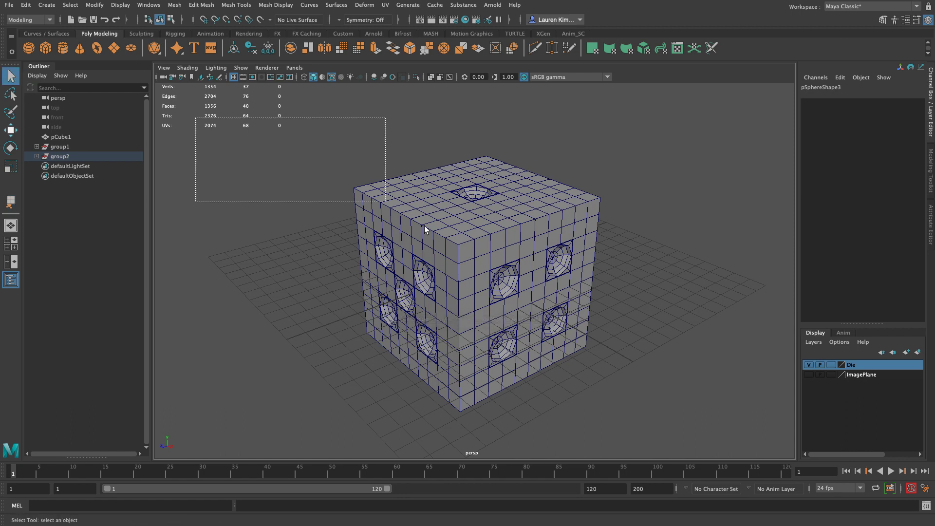
{"action": "key", "text": "ctrl+z"}
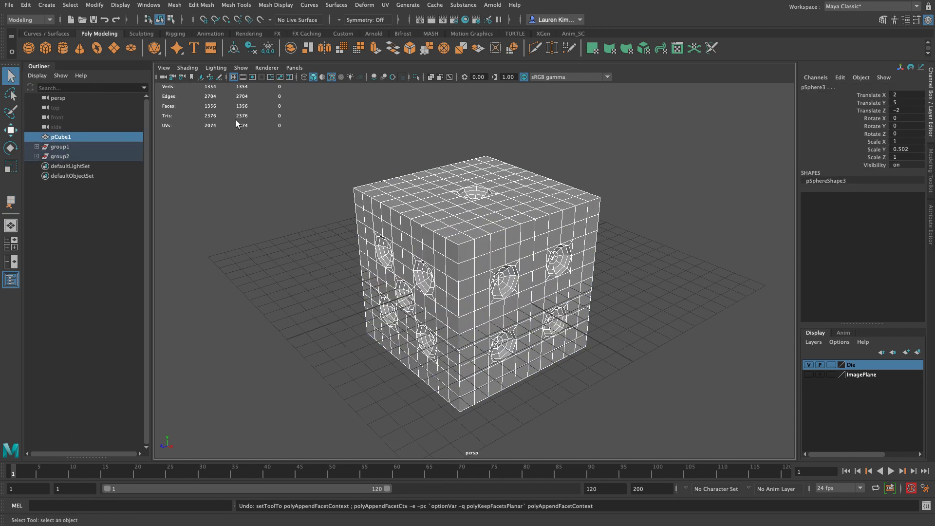
{"action": "key", "text": "ctrl+z"}
Step: Select the cube together with all the bowls and combine them into one mesh
{"action": "left_click_drag", "start_coordinate": [241, 121], "coordinate": [771, 523]}
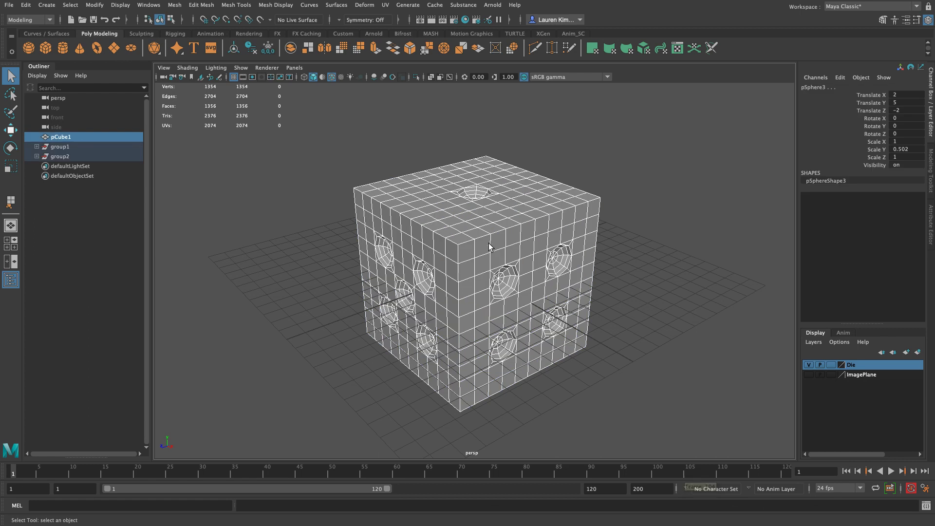
{"action": "right_click", "coordinate": [475, 218], "text": "shift"}
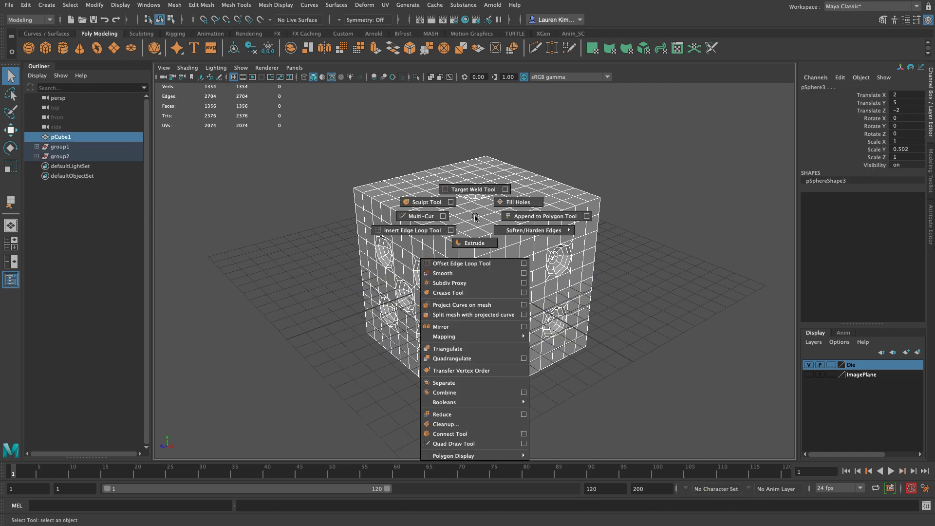
{"action": "left_click", "coordinate": [429, 394]}
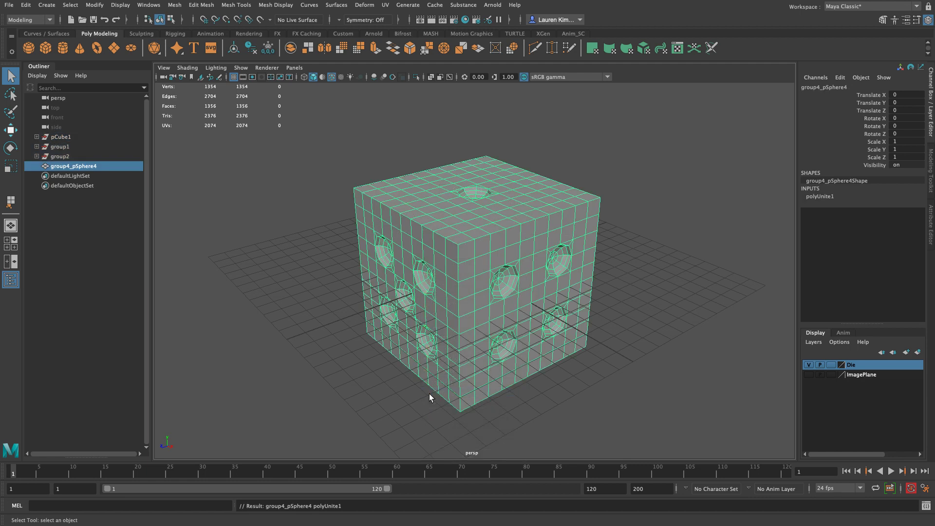
Step: Rotate the combined die mesh as a test and undo the rotation
{"action": "key", "text": "e"}
{"action": "left_click_drag", "start_coordinate": [453, 285], "coordinate": [406, 285]}
{"action": "key", "text": "ctrl+z"}
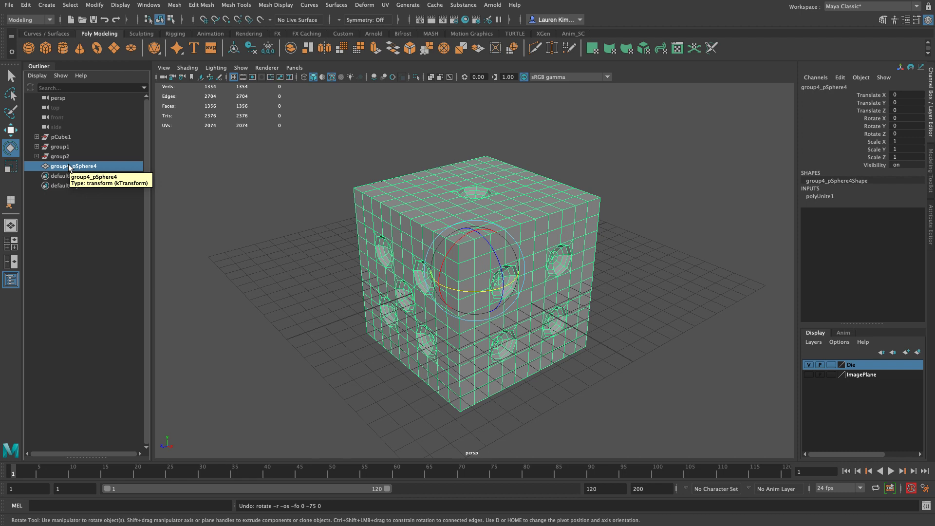
Step: Delete the construction history of the combined die mesh
{"action": "left_click", "coordinate": [251, 48]}
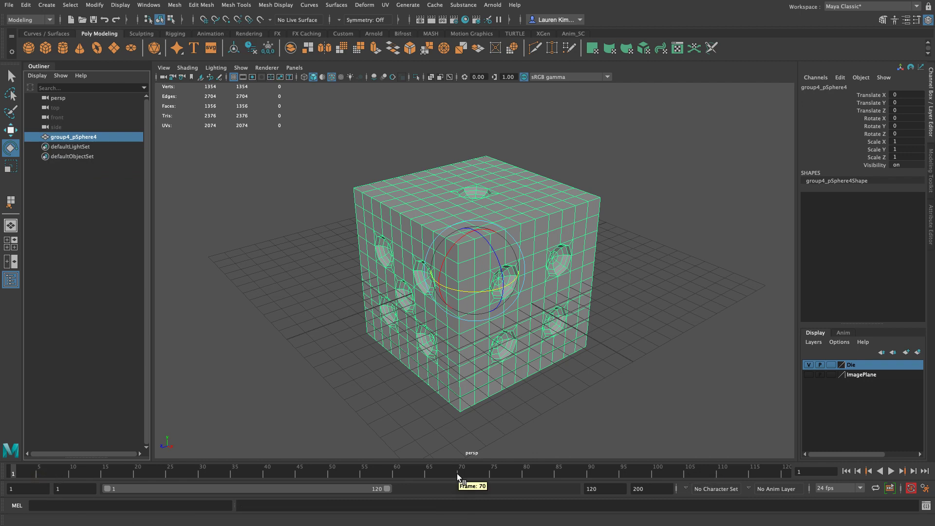
{"action": "scroll", "coordinate": [405, 389], "scroll_direction": "down", "scroll_amount": 4}
{"action": "left_click_drag", "start_coordinate": [405, 388], "coordinate": [391, 395], "text": "alt"}
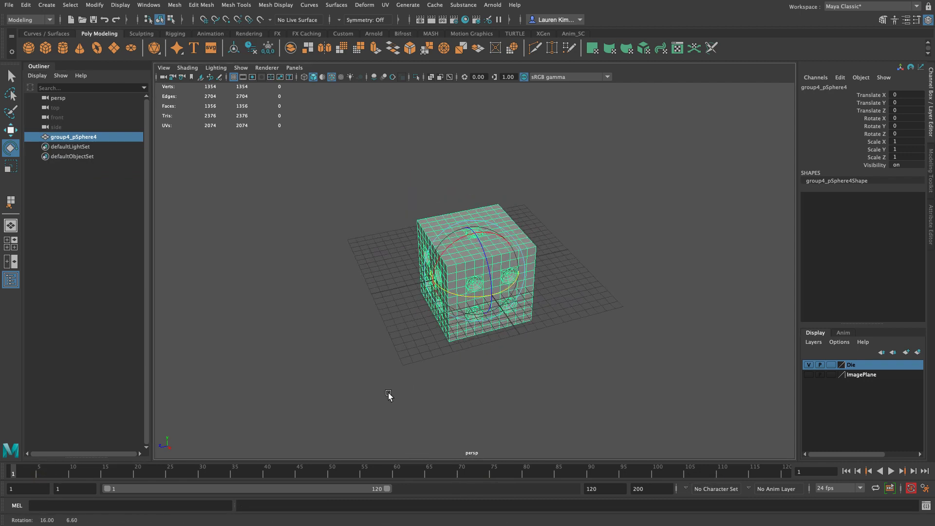
{"action": "left_click", "coordinate": [390, 394]}
{"action": "left_click_drag", "start_coordinate": [643, 344], "coordinate": [605, 259], "text": "alt"}
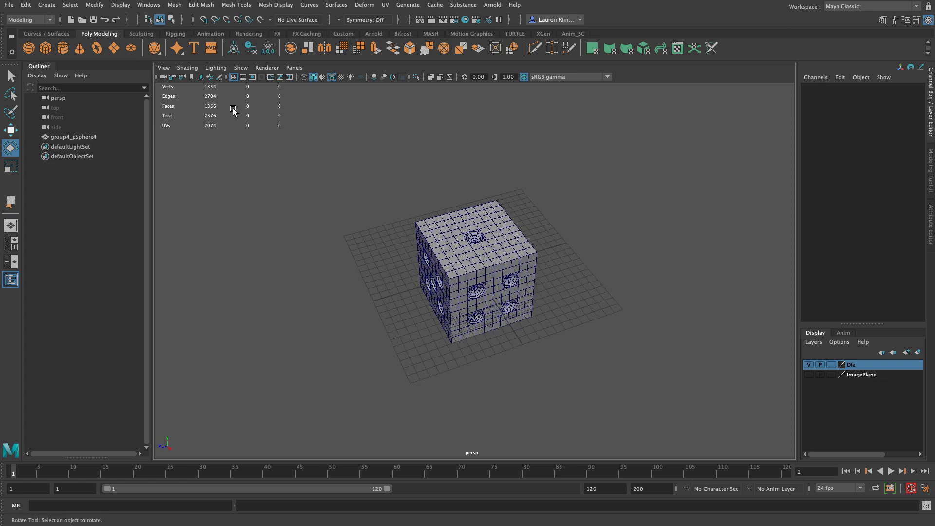
Step: Rename the combined mesh Die_Mesh
{"action": "left_click", "coordinate": [78, 138]}
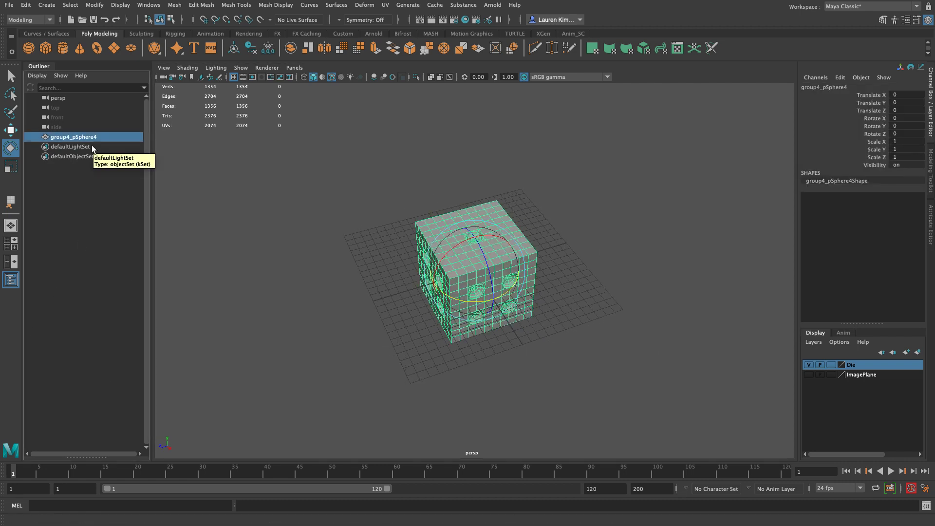
{"action": "double_click", "coordinate": [65, 137]}
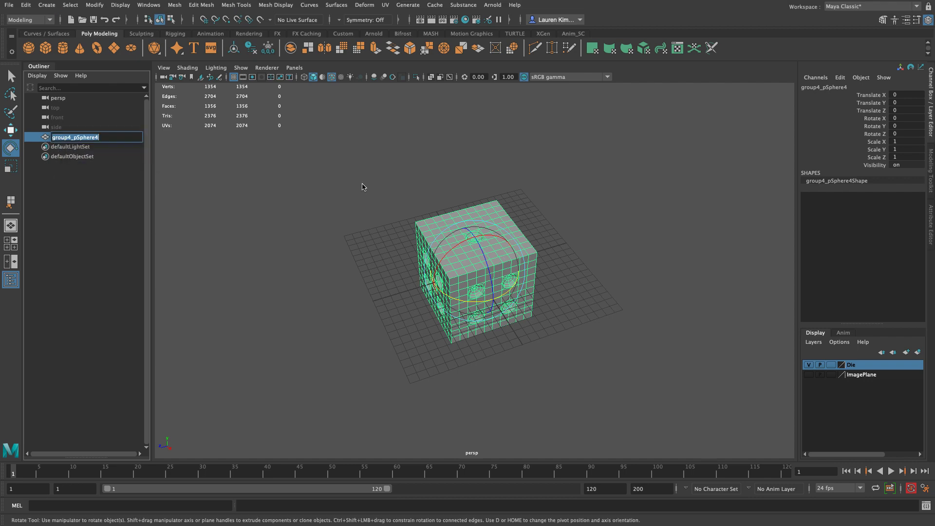
{"action": "type", "text": "Die_Mesh"}
{"action": "key", "text": "Return"}
Step: Preview the die mesh smoothed, with and without its cage, and return it to unsmoothed display
{"action": "left_click", "coordinate": [384, 267]}
{"action": "right_click_drag", "start_coordinate": [318, 303], "coordinate": [594, 351], "text": "alt"}
{"action": "left_click_drag", "start_coordinate": [594, 351], "coordinate": [570, 341], "text": "alt"}
{"action": "left_click", "coordinate": [426, 206]}
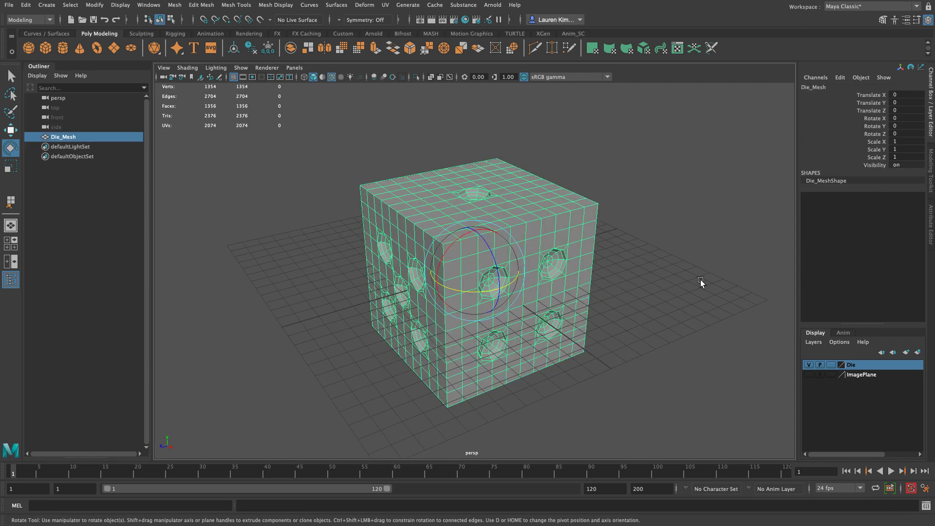
{"action": "key", "text": "3"}
{"action": "left_click", "coordinate": [12, 76]}
{"action": "left_click_drag", "start_coordinate": [581, 334], "coordinate": [549, 326], "text": "alt"}
{"action": "key", "text": "2"}
{"action": "left_click", "coordinate": [674, 301]}
{"action": "left_click", "coordinate": [565, 288]}
{"action": "key", "text": "1"}
{"action": "left_click", "coordinate": [644, 277]}
Step: Move the cube vertex beside the upper pip's rim to test its connection to the surrounding mesh, and undo the move
{"action": "scroll", "coordinate": [465, 281], "scroll_direction": "up", "scroll_amount": 10}
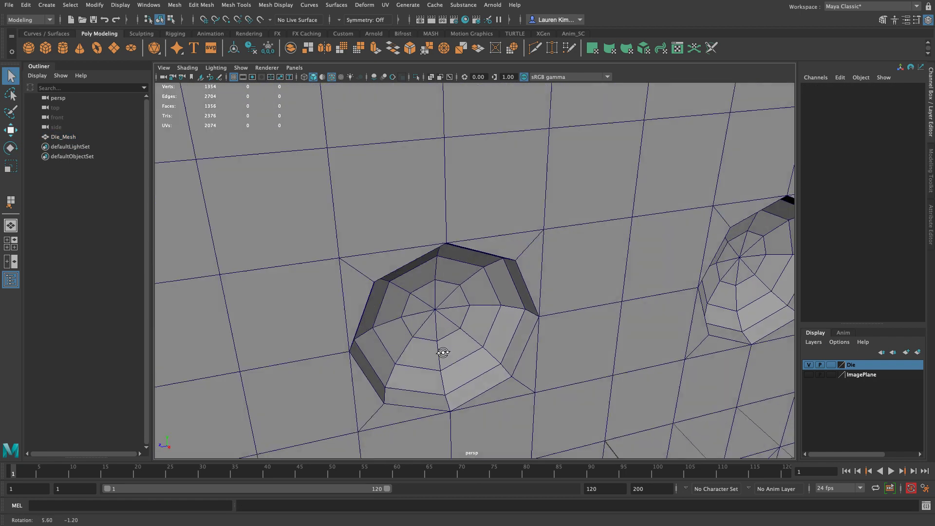
{"action": "right_click_drag", "start_coordinate": [386, 238], "coordinate": [326, 237]}
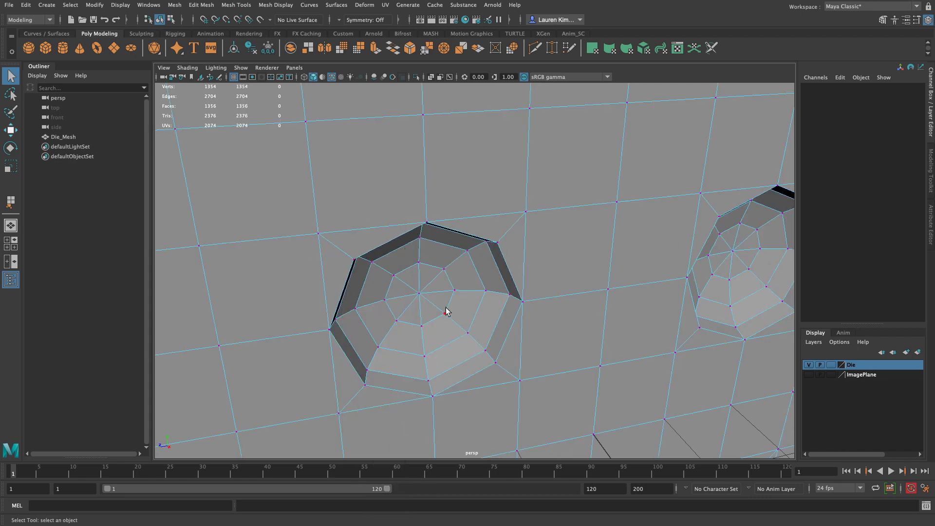
{"action": "scroll", "coordinate": [431, 326], "scroll_direction": "down", "scroll_amount": 2}
{"action": "left_click", "coordinate": [345, 241]}
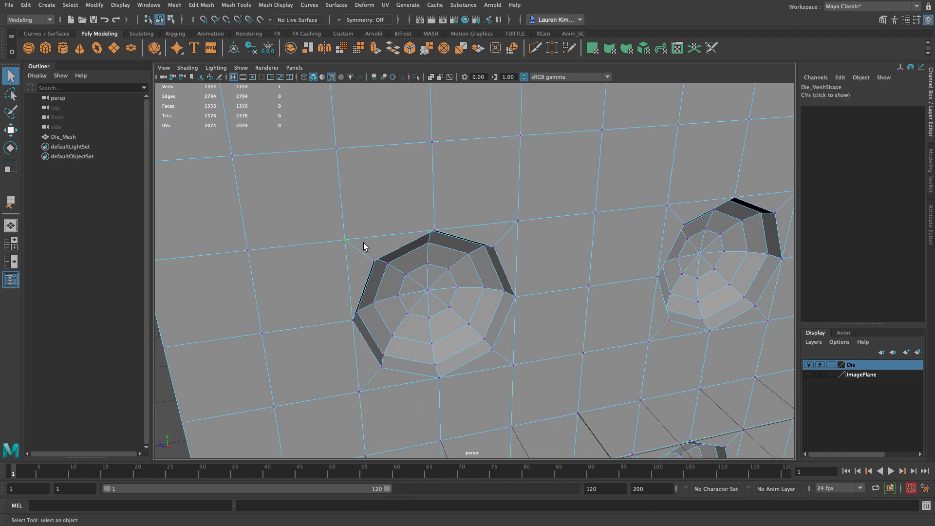
{"action": "key", "text": "w"}
{"action": "left_click_drag", "start_coordinate": [319, 244], "coordinate": [336, 246]}
{"action": "left_click_drag", "start_coordinate": [359, 192], "coordinate": [361, 209]}
{"action": "scroll", "coordinate": [506, 280], "scroll_direction": "down", "scroll_amount": 3}
{"action": "left_click_drag", "start_coordinate": [506, 281], "coordinate": [470, 264], "text": "alt"}
{"action": "scroll", "coordinate": [497, 282], "scroll_direction": "down", "scroll_amount": 3}
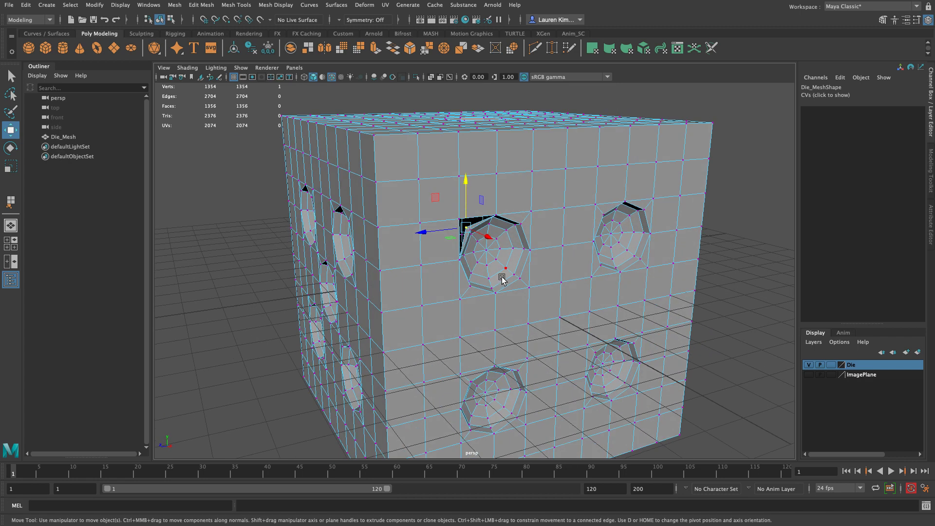
{"action": "key", "text": "ctrl+z"}
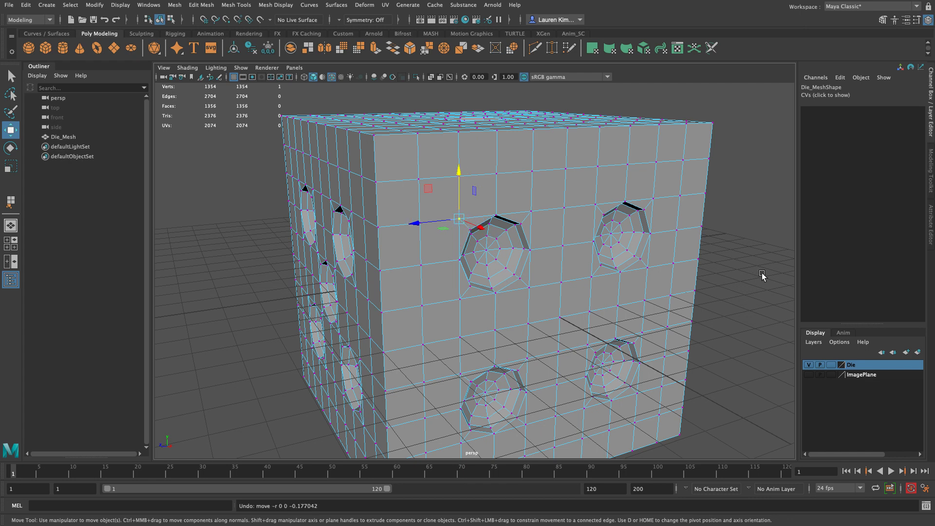
Step: Switch to component selection and select all vertices of the die mesh
{"action": "left_click", "coordinate": [750, 282]}
{"action": "scroll", "coordinate": [633, 268], "scroll_direction": "down", "scroll_amount": 3}
{"action": "key", "text": "F8"}
{"action": "key", "text": "F8"}
{"action": "key", "text": "F8"}
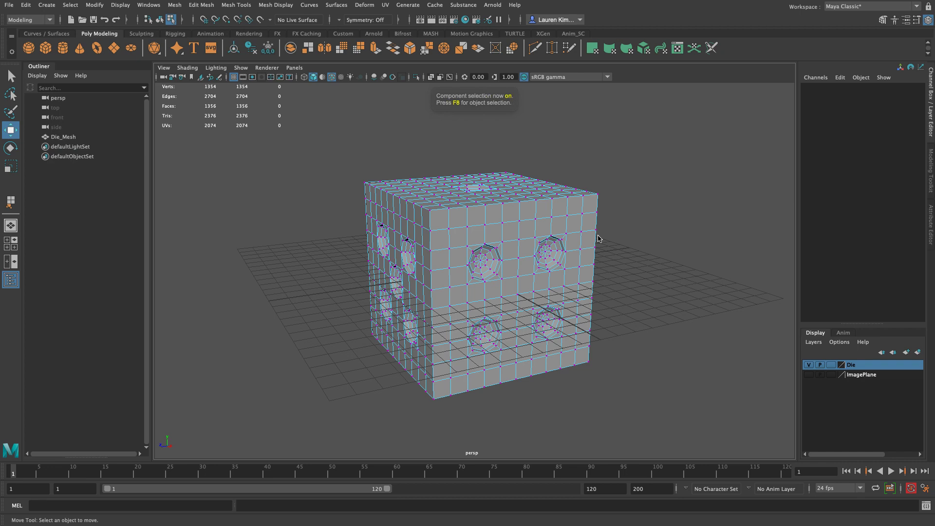
{"action": "scroll", "coordinate": [632, 299], "scroll_direction": "down", "scroll_amount": 2}
{"action": "left_click_drag", "start_coordinate": [320, 148], "coordinate": [636, 407]}
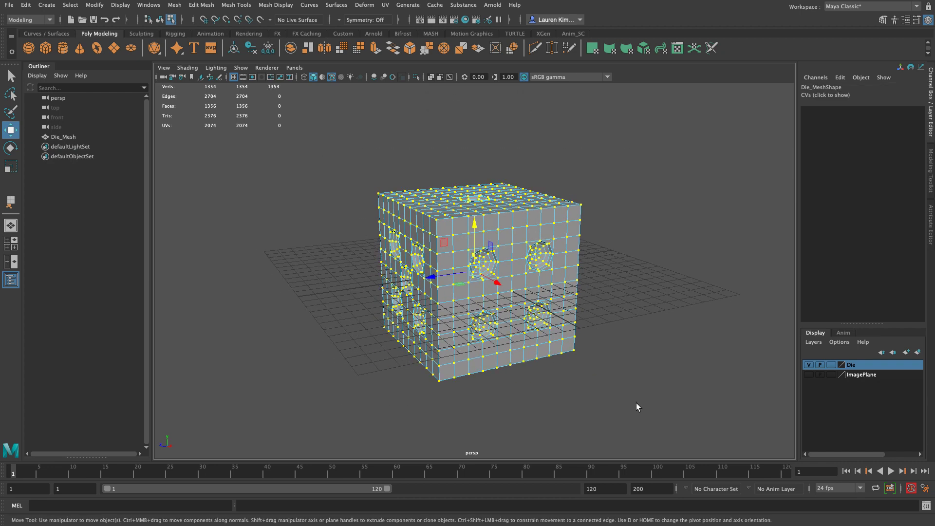
Step: Open the Merge Vertices options for the selected vertices and reset the settings to their defaults
{"action": "right_click", "coordinate": [528, 238], "text": "shift"}
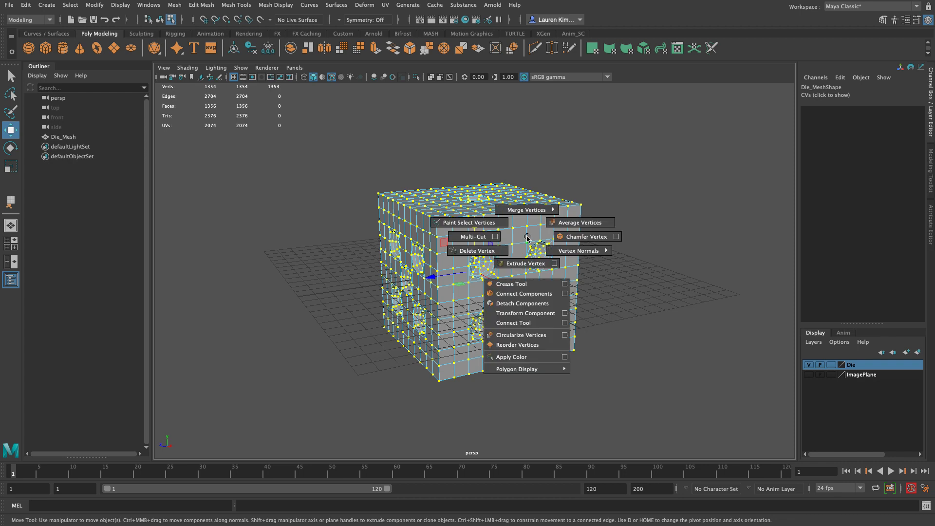
{"action": "right_click_drag", "start_coordinate": [527, 238], "coordinate": [609, 200], "text": "shift"}
{"action": "left_click_drag", "start_coordinate": [673, 176], "coordinate": [652, 154]}
{"action": "left_click", "coordinate": [610, 157]}
{"action": "left_click", "coordinate": [628, 178]}
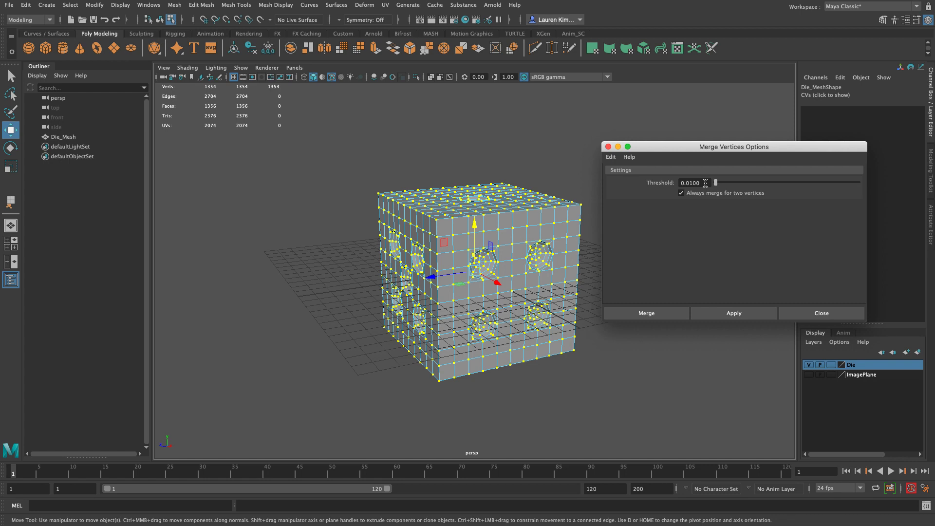
{"action": "right_click_drag", "start_coordinate": [569, 243], "coordinate": [657, 458], "text": "alt"}
{"action": "left_click_drag", "start_coordinate": [458, 342], "coordinate": [399, 346], "text": "alt"}
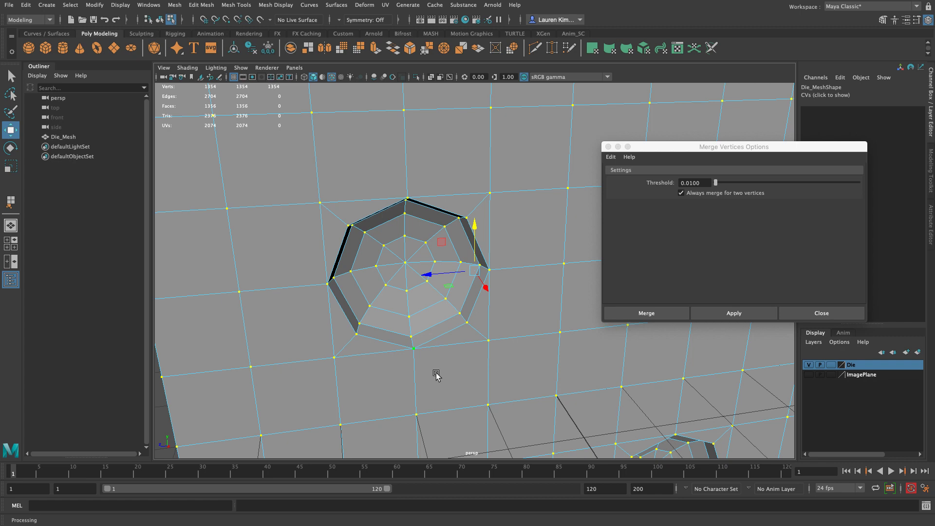
Step: Set the merge threshold to .0001 and merge the selected vertices
{"action": "left_click", "coordinate": [693, 184]}
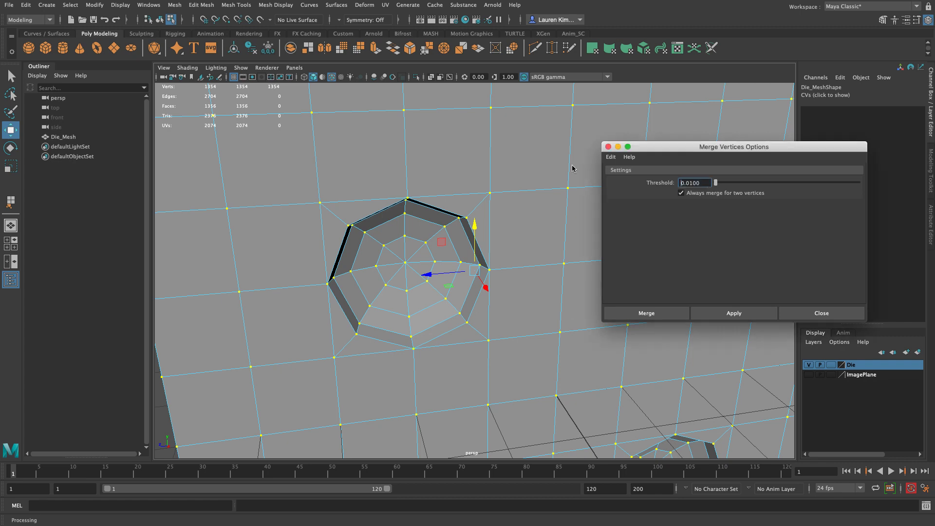
{"action": "key", "text": "super+a"}
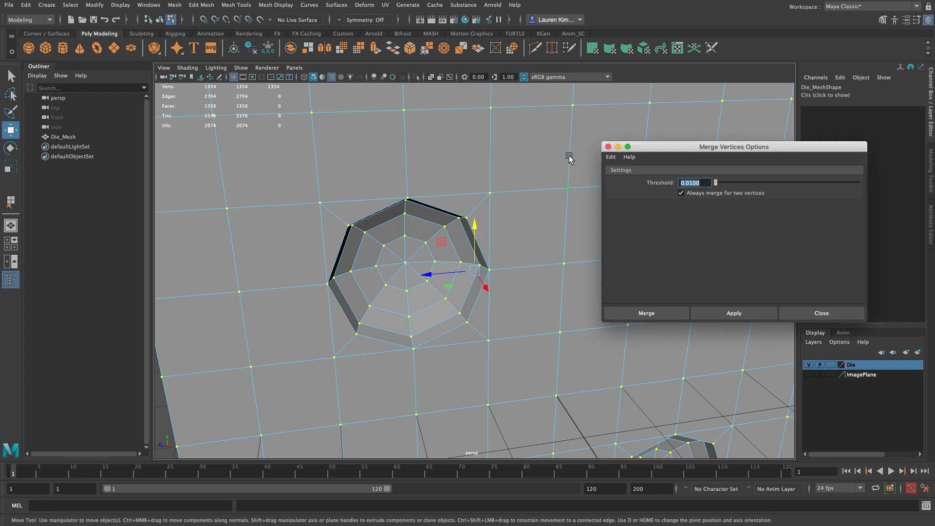
{"action": "type", "text": ".0001"}
{"action": "scroll", "coordinate": [319, 359], "scroll_direction": "down", "scroll_amount": 5}
{"action": "scroll", "coordinate": [319, 358], "scroll_direction": "down", "scroll_amount": 1}
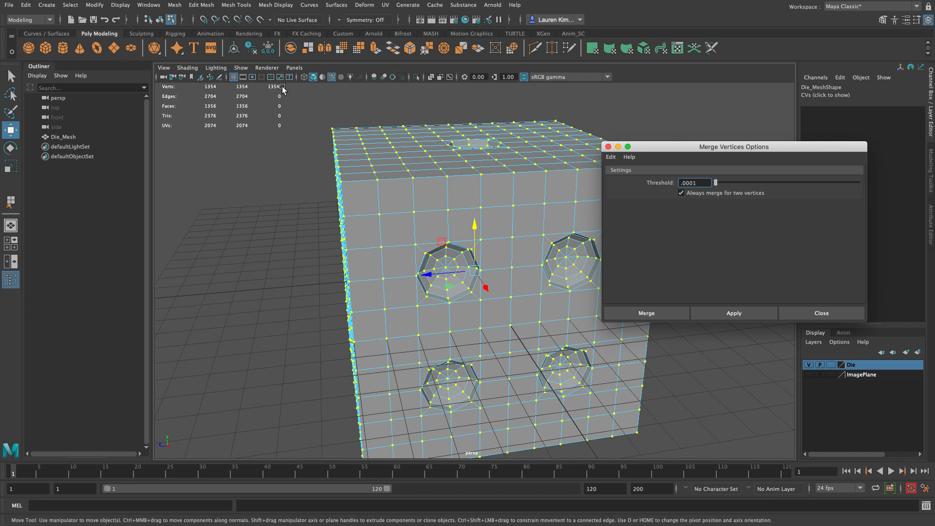
{"action": "left_click", "coordinate": [674, 314]}
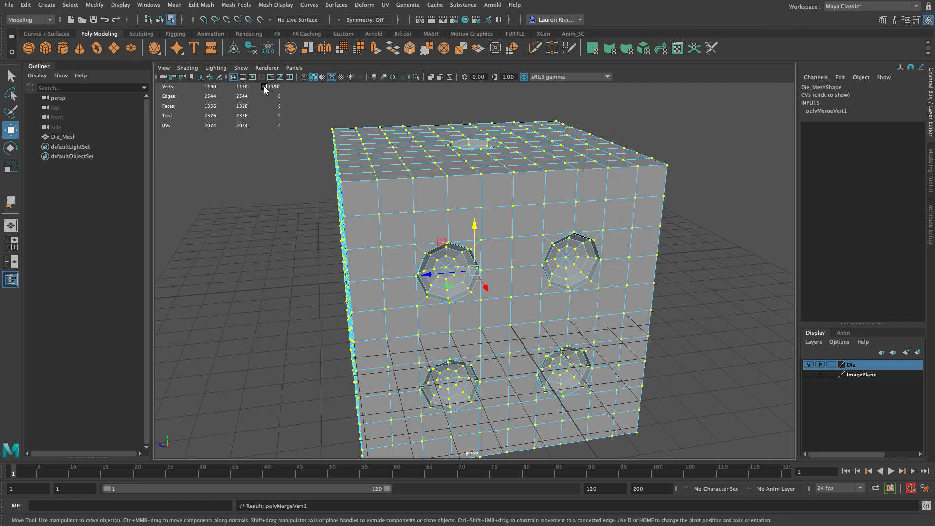
Step: Nudge the vertex at the corner of the upper pip opening to check the merged mesh, and undo the move
{"action": "left_click", "coordinate": [278, 147]}
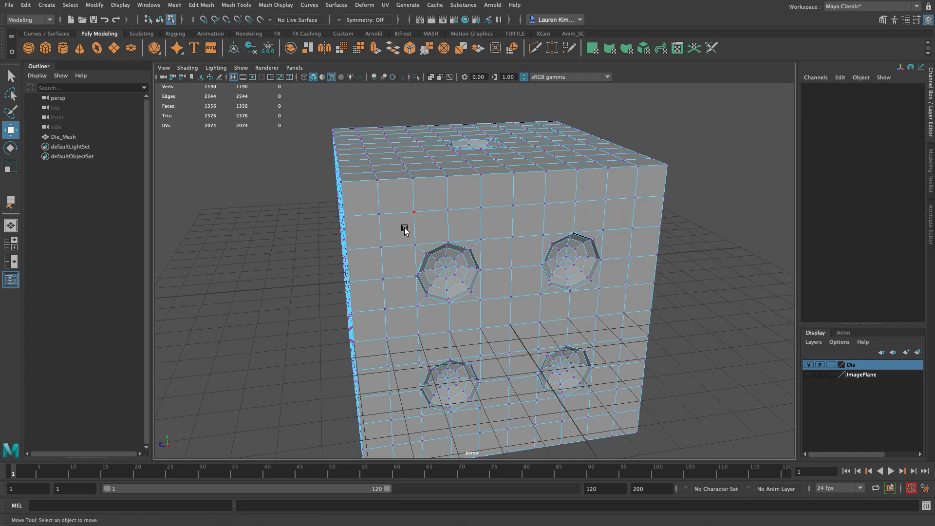
{"action": "left_click", "coordinate": [417, 243]}
{"action": "scroll", "coordinate": [260, 225], "scroll_direction": "up", "scroll_amount": 5}
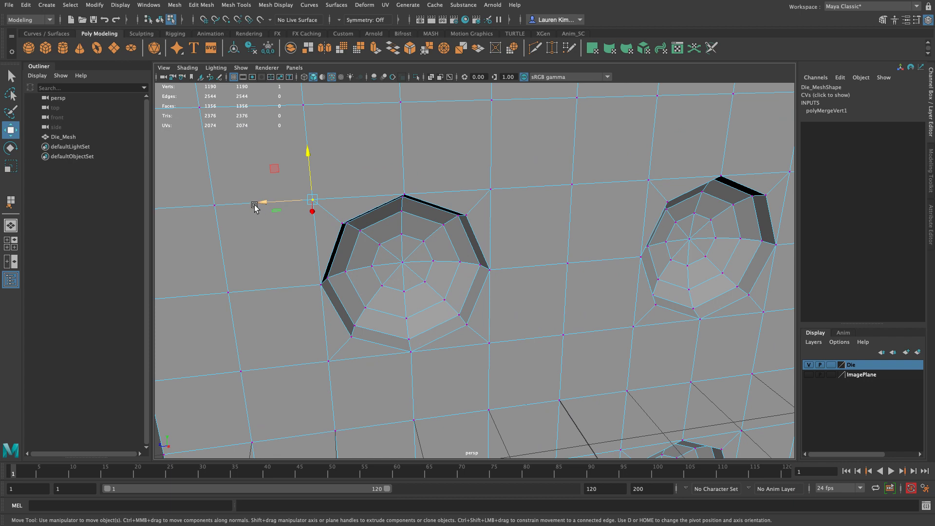
{"action": "mouse_move", "coordinate": [264, 202]}
{"action": "left_mouse_down"}
{"action": "mouse_move", "coordinate": [289, 201]}
{"action": "mouse_move", "coordinate": [262, 202]}
{"action": "left_mouse_up"}
{"action": "mouse_move", "coordinate": [309, 157]}
{"action": "left_mouse_down"}
{"action": "mouse_move", "coordinate": [303, 135]}
{"action": "mouse_move", "coordinate": [309, 150]}
{"action": "left_mouse_up"}
{"action": "key", "text": "ctrl+z"}
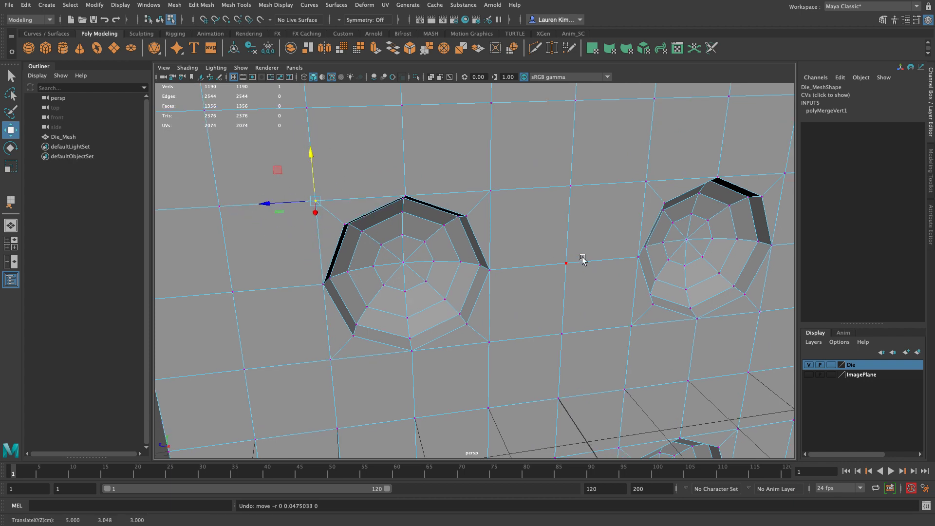
{"action": "right_click_drag", "start_coordinate": [598, 263], "coordinate": [328, 213], "text": "alt"}
{"action": "left_click_drag", "start_coordinate": [328, 213], "coordinate": [335, 216], "text": "alt"}
Step: Return to object selection and preview the merged die mesh smoothed
{"action": "key", "text": "F8"}
{"action": "key", "text": "F8"}
{"action": "key", "text": "F8"}
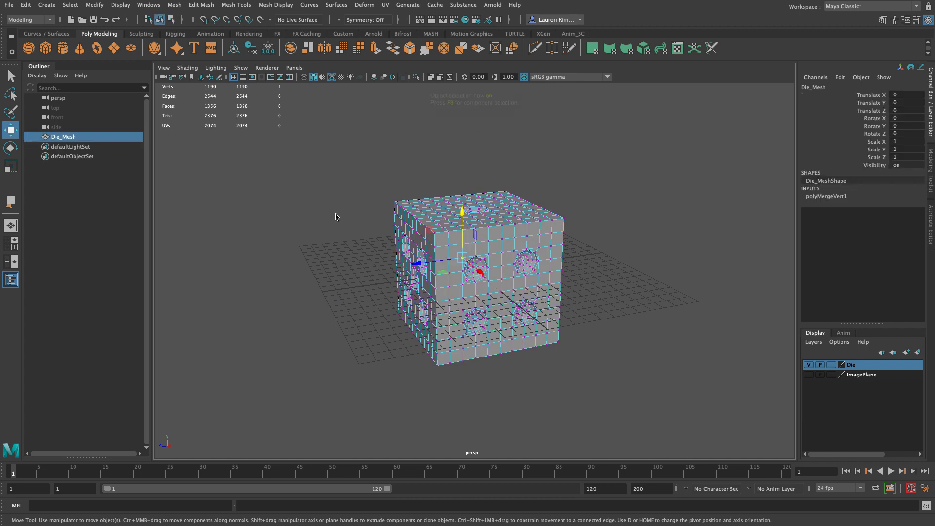
{"action": "key", "text": "3"}
{"action": "left_click", "coordinate": [748, 287]}
{"action": "left_click_drag", "start_coordinate": [540, 139], "coordinate": [563, 145], "text": "alt"}
Step: Turn off Wireframe on Shaded in the perspective view and look around the smoothed die
{"action": "left_click", "coordinate": [187, 68]}
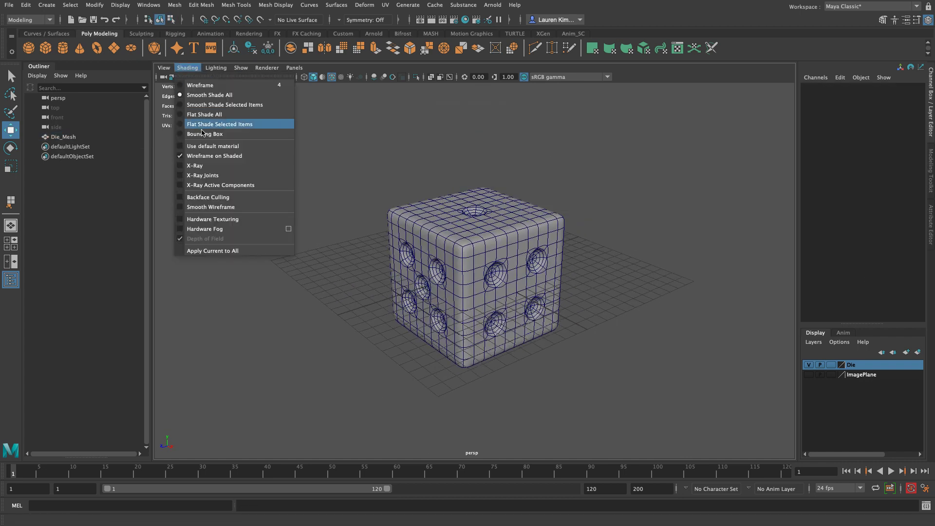
{"action": "left_click", "coordinate": [211, 156]}
{"action": "mouse_move", "coordinate": [429, 205]}
{"action": "left_mouse_down", "text": "alt"}
{"action": "mouse_move", "coordinate": [458, 204]}
{"action": "mouse_move", "coordinate": [413, 163]}
{"action": "mouse_move", "coordinate": [397, 201]}
{"action": "mouse_move", "coordinate": [419, 247]}
{"action": "mouse_move", "coordinate": [337, 239]}
{"action": "left_mouse_up", "text": "alt"}
{"action": "left_click_drag", "start_coordinate": [595, 258], "coordinate": [460, 315], "text": "alt"}
Step: Select the die mesh and switch it from the smooth preview back to unsmoothed display
{"action": "left_click", "coordinate": [460, 314]}
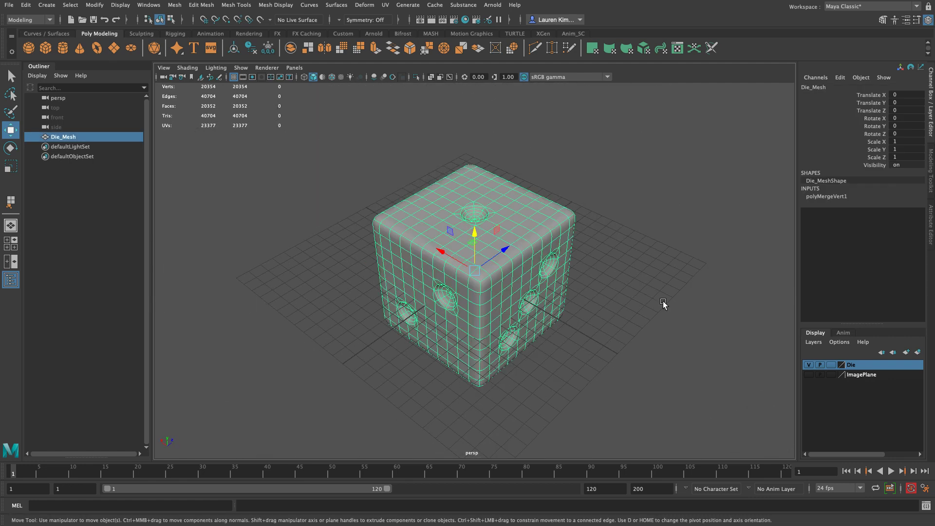
{"action": "key", "text": "3"}
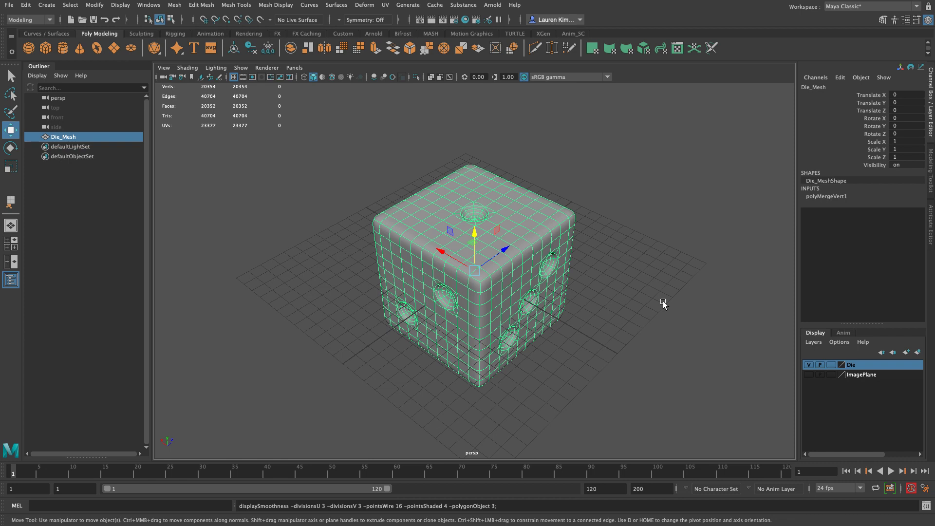
{"action": "key", "text": "1"}
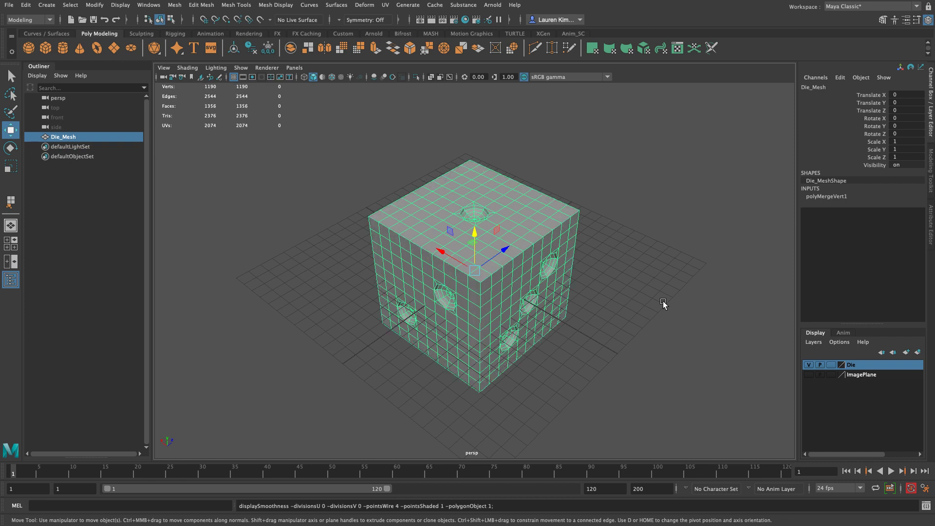
{"action": "left_click", "coordinate": [663, 302]}
{"action": "left_click_drag", "start_coordinate": [434, 323], "coordinate": [445, 312], "text": "alt"}
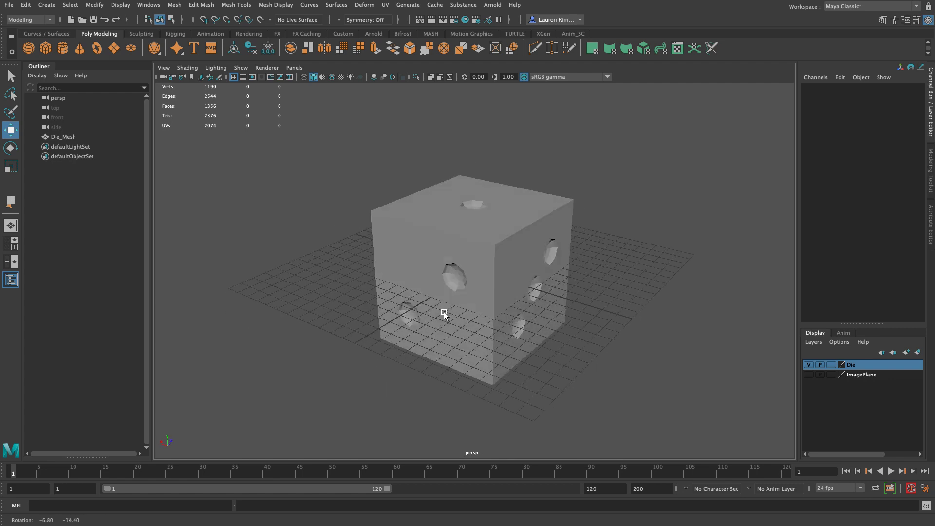
{"action": "left_click", "coordinate": [442, 309]}
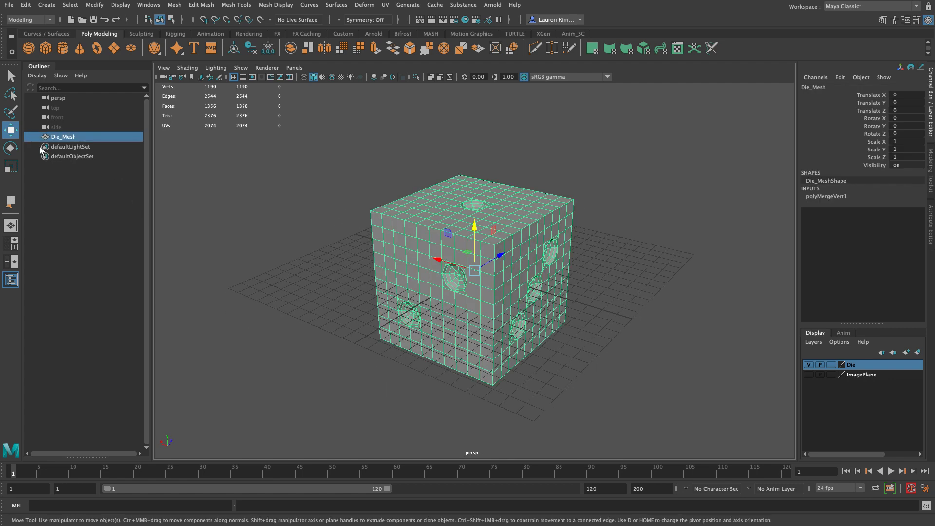
Step: Rename Die_Mesh as HiPoly_Unsmoothed
{"action": "double_click", "coordinate": [55, 139]}
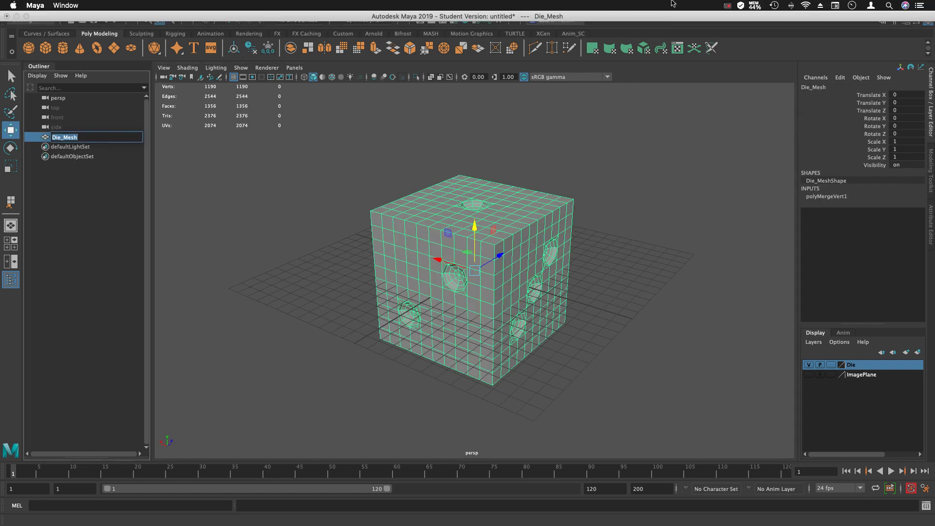
{"action": "type", "text": "HiPoly_Unsmoothed"}
{"action": "key", "text": "Return"}
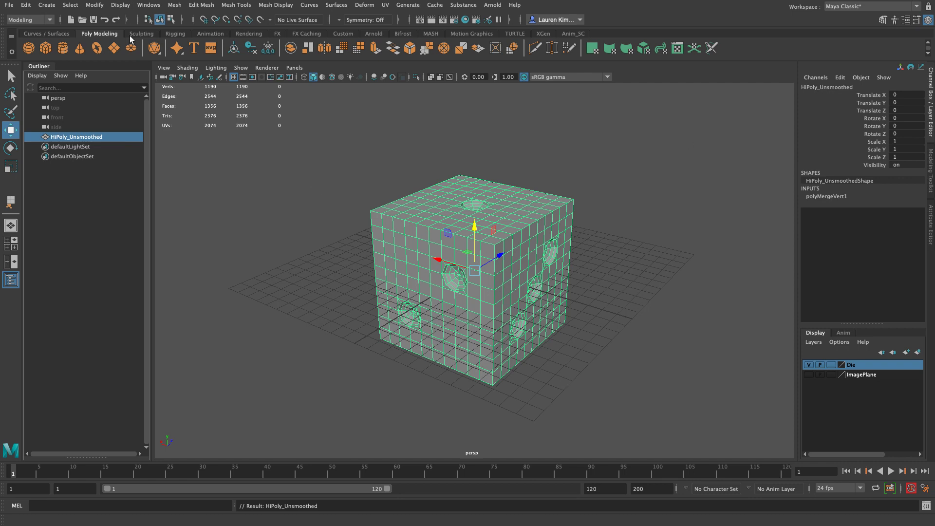
Step: Delete the history of HiPoly_Unsmoothed and duplicate the mesh in place
{"action": "left_click", "coordinate": [252, 47]}
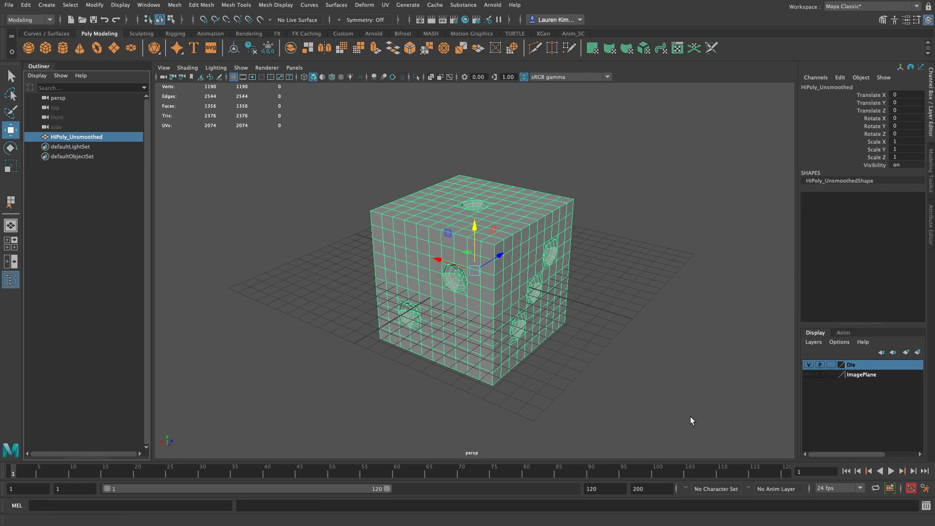
{"action": "key", "text": "ctrl+d"}
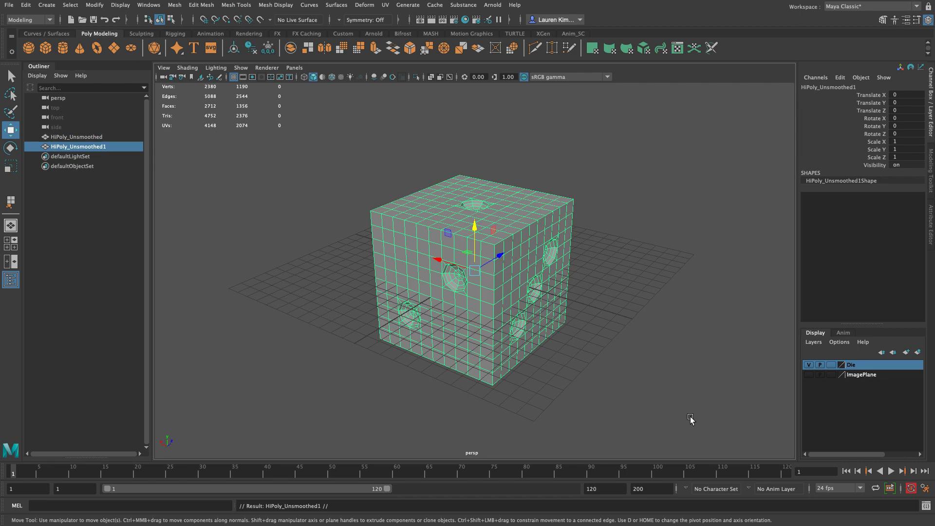
Step: Rename the duplicated mesh HiPoly_Smoothed, then try moving it aside along X and undo that move
{"action": "double_click", "coordinate": [91, 147]}
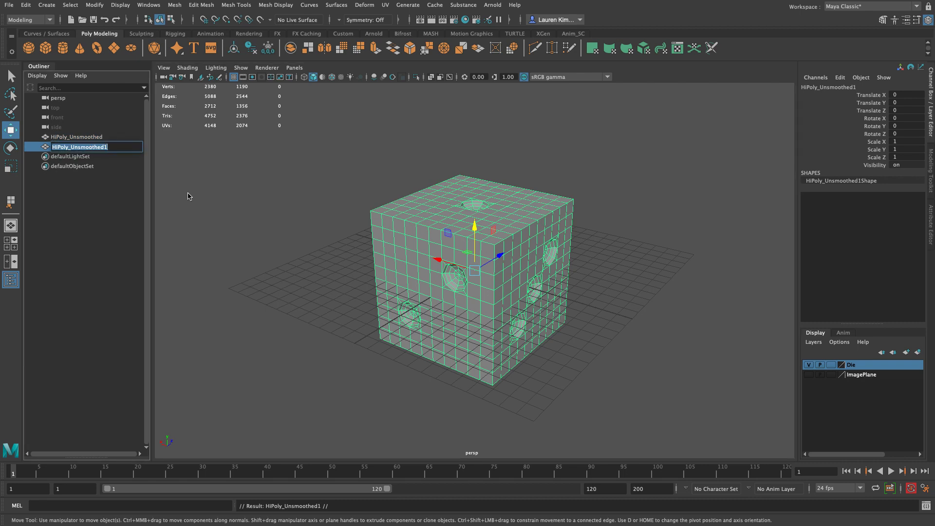
{"action": "type", "text": "Hi"}
{"action": "key", "text": "Return"}
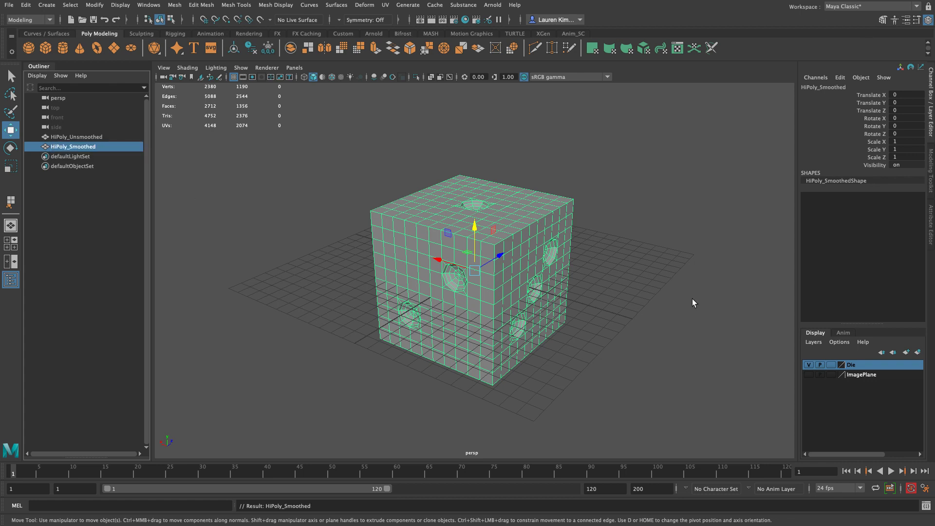
{"action": "left_click_drag", "start_coordinate": [438, 263], "coordinate": [596, 291]}
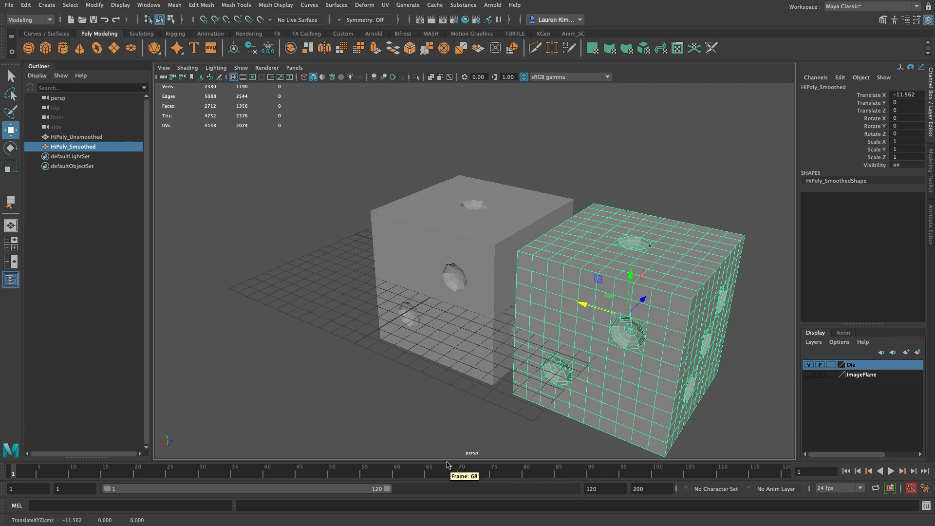
{"action": "key", "text": "ctrl+z"}
Step: Select HiPoly_Unsmoothed and rename the Die display layer HiPoly_NonSmooth
{"action": "left_click", "coordinate": [96, 138]}
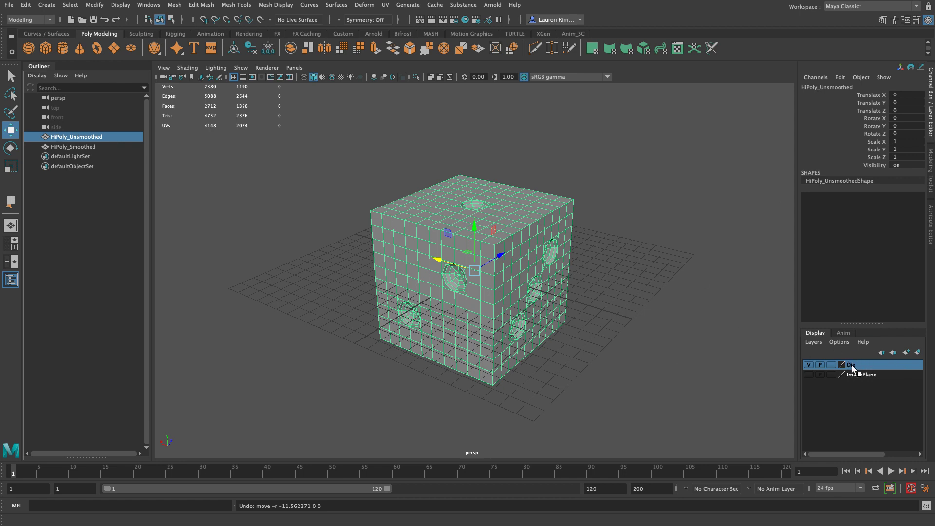
{"action": "left_click", "coordinate": [809, 365]}
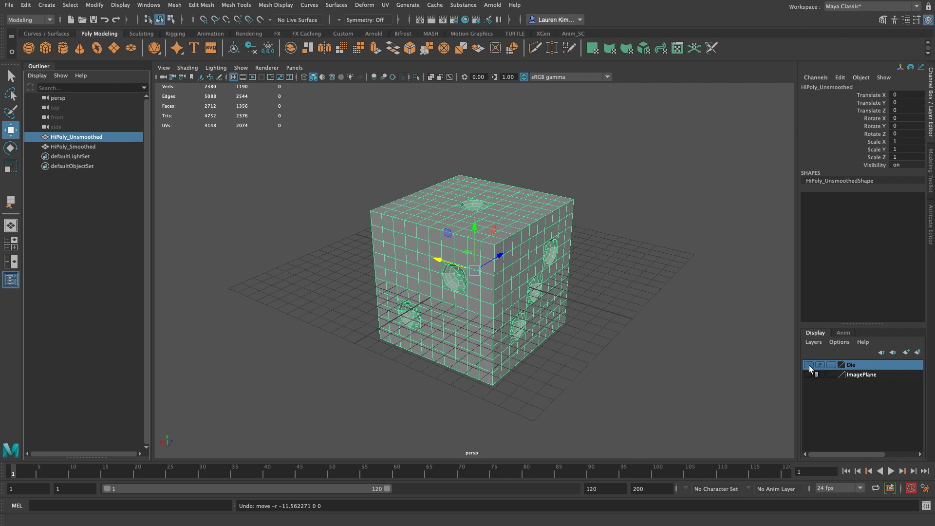
{"action": "double_click", "coordinate": [853, 364]}
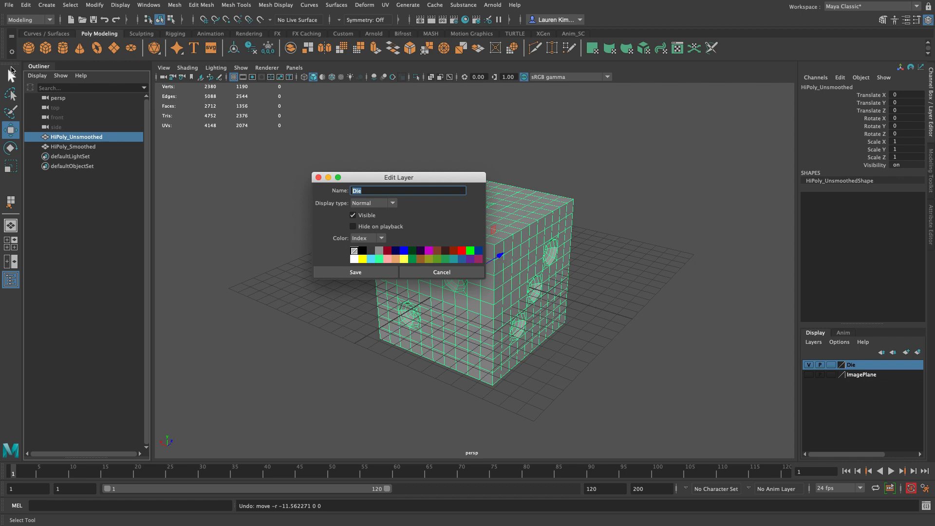
{"action": "type", "text": "HiPoly_NonSmooth"}
{"action": "left_click", "coordinate": [328, 271]}
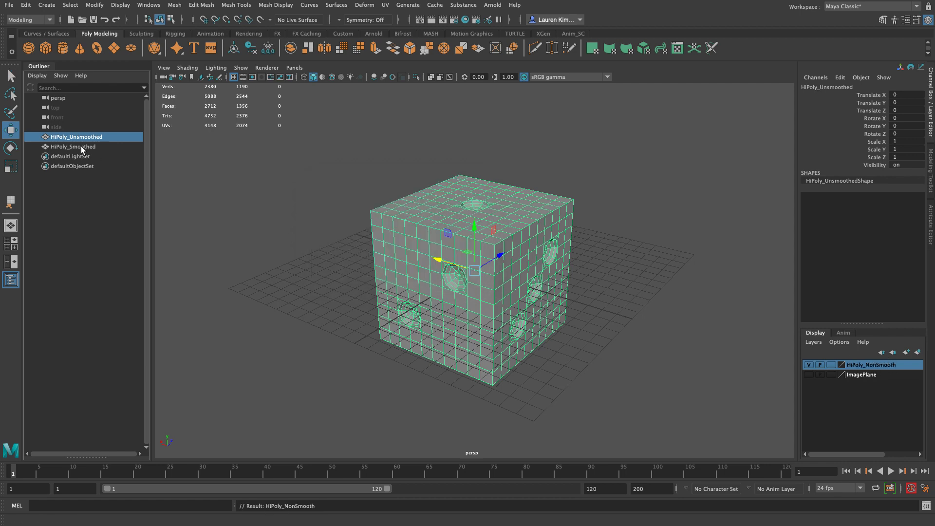
Step: Add the selected HiPoly_Unsmoothed mesh to the HiPoly_NonSmooth layer and hide that layer
{"action": "right_click", "coordinate": [877, 366]}
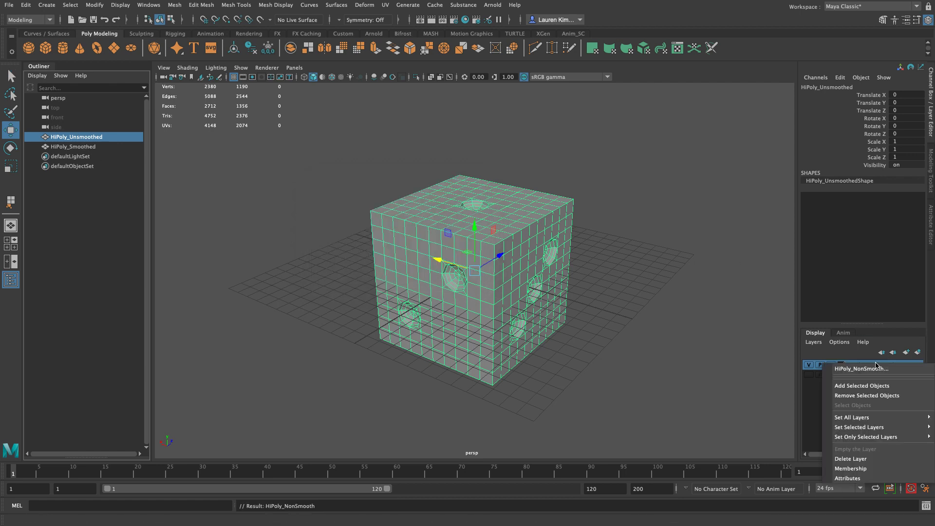
{"action": "left_click", "coordinate": [879, 385]}
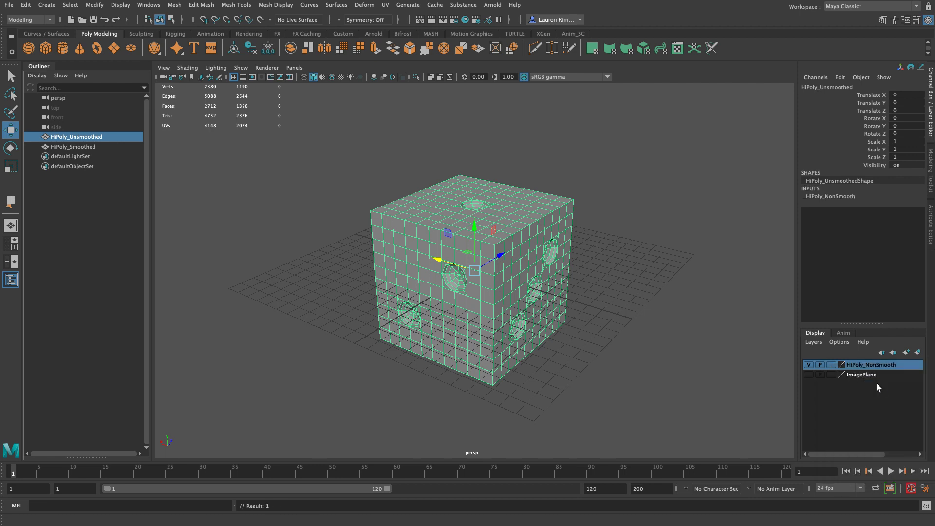
{"action": "left_click", "coordinate": [810, 366]}
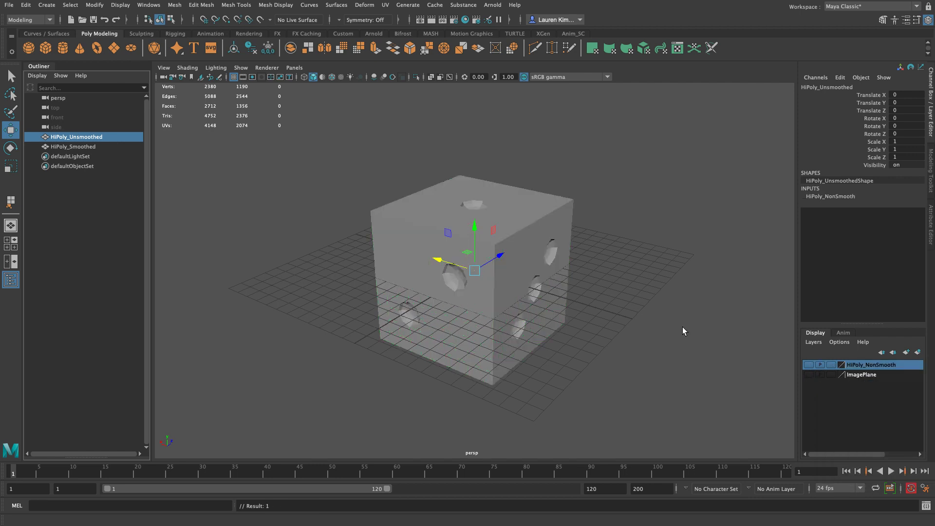
Step: Try moving the remaining visible die along X to check the layer separation, undo the move and deselect
{"action": "left_click", "coordinate": [580, 294]}
{"action": "left_click", "coordinate": [557, 294]}
{"action": "left_click_drag", "start_coordinate": [457, 265], "coordinate": [312, 237]}
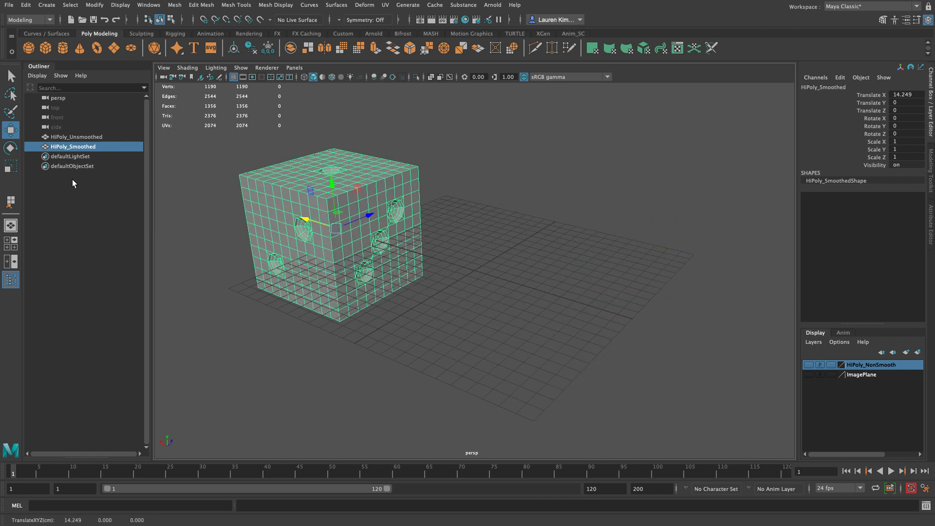
{"action": "key", "text": "ctrl+z"}
{"action": "left_click", "coordinate": [701, 349]}
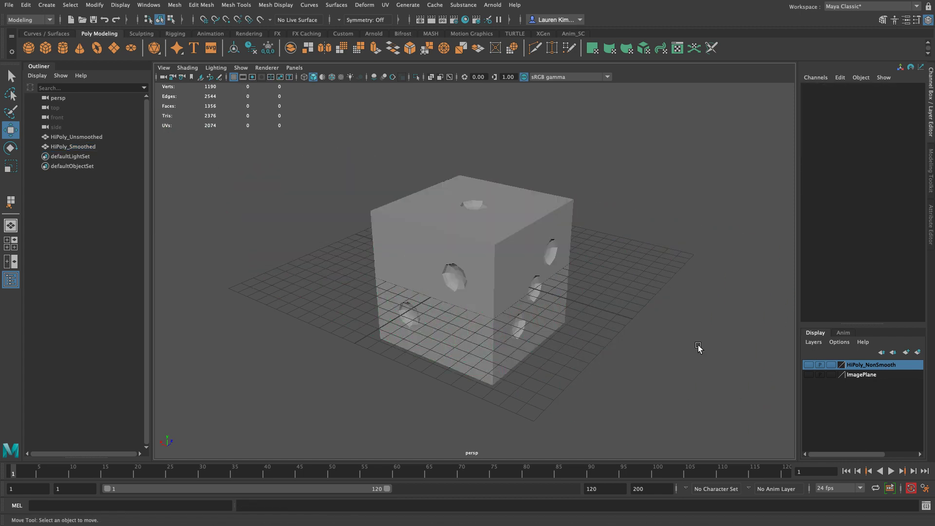
Step: Smooth the HiPoly_Smoothed mesh using reset Smooth settings with Division levels set to 3
{"action": "left_click", "coordinate": [537, 235]}
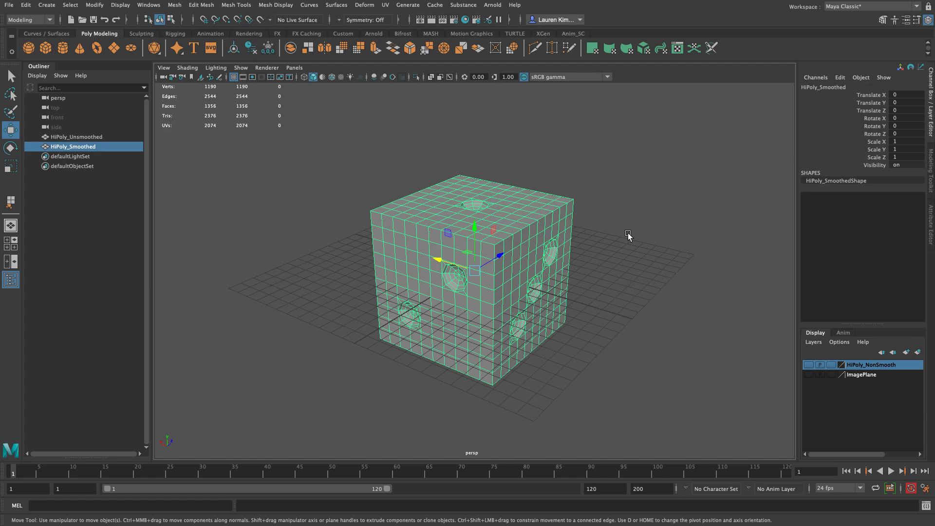
{"action": "key", "text": "space"}
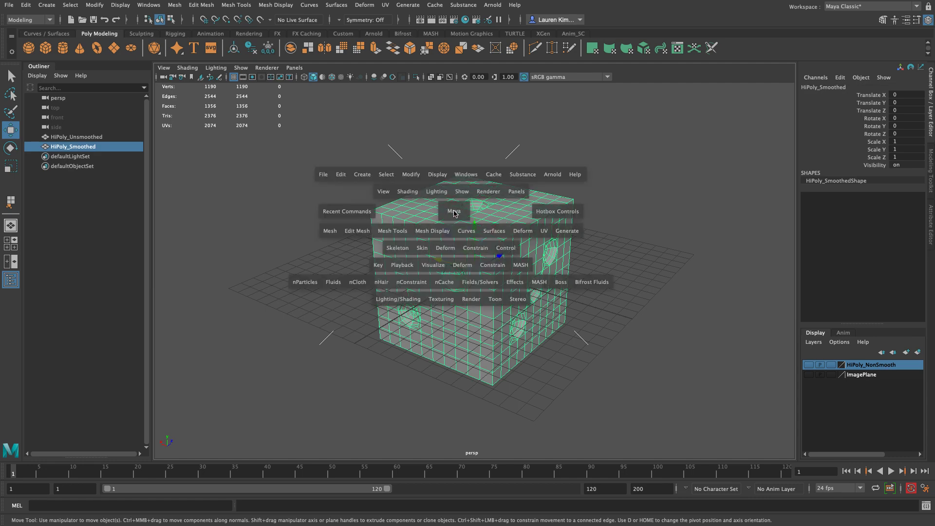
{"action": "left_click", "coordinate": [332, 232]}
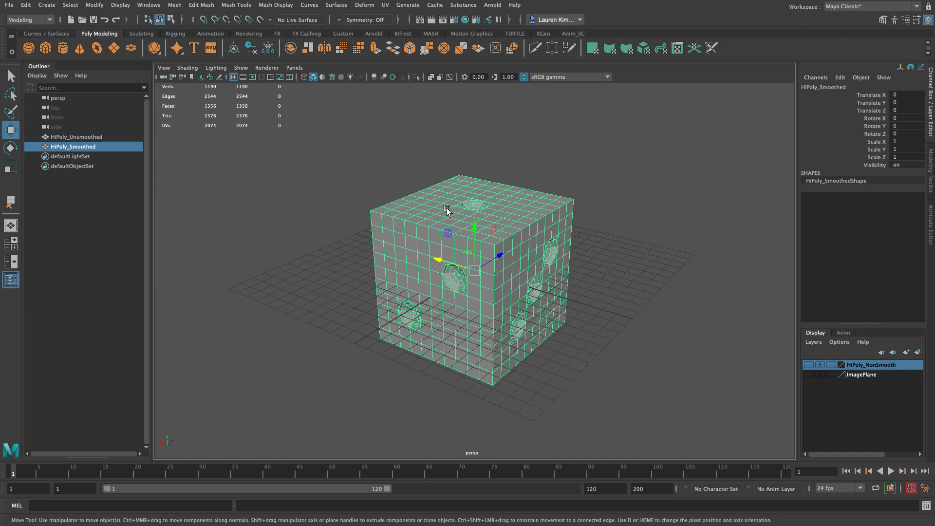
{"action": "right_click", "coordinate": [447, 209], "text": "shift"}
{"action": "right_click_drag", "start_coordinate": [447, 209], "coordinate": [496, 266], "text": "shift"}
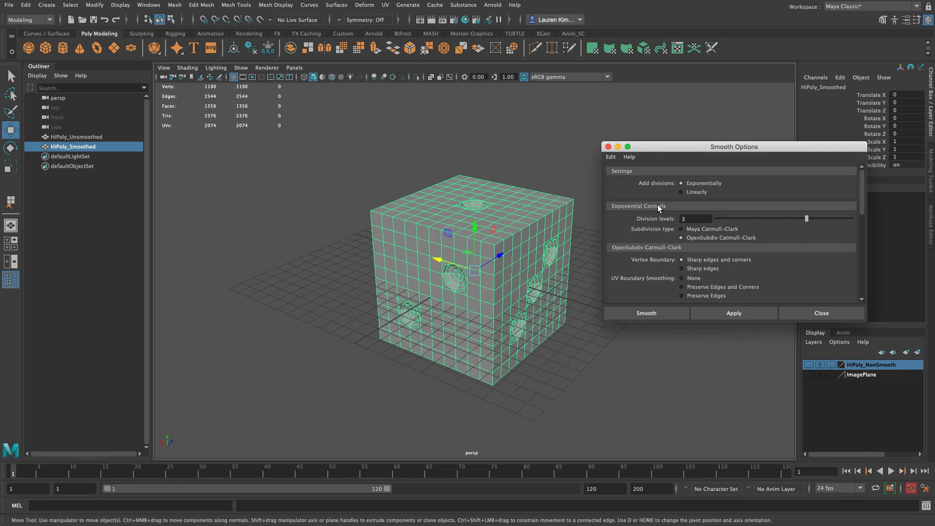
{"action": "left_click", "coordinate": [611, 156]}
{"action": "left_click", "coordinate": [628, 173]}
{"action": "left_click_drag", "start_coordinate": [689, 142], "coordinate": [690, 54]}
{"action": "double_click", "coordinate": [692, 130]}
{"action": "type", "text": "3"}
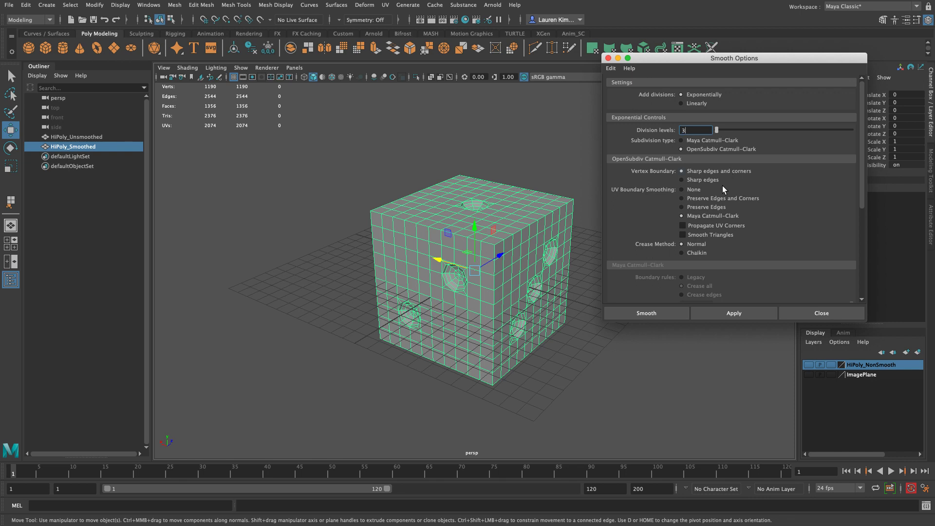
{"action": "left_click", "coordinate": [672, 313]}
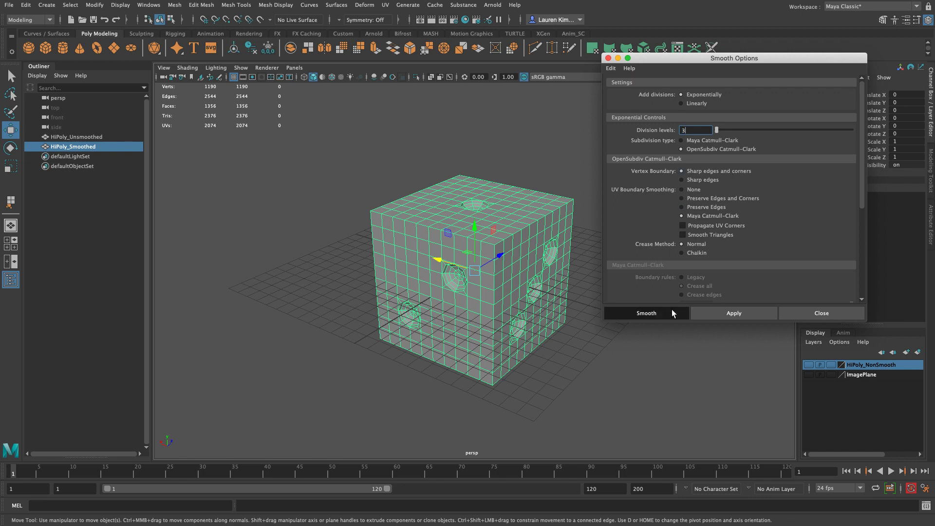
{"action": "left_click", "coordinate": [672, 312]}
Step: Look around the smoothed die, switch to the Select Tool and deselect the mesh
{"action": "mouse_move", "coordinate": [644, 334]}
{"action": "left_mouse_down", "text": "alt"}
{"action": "mouse_move", "coordinate": [397, 322]}
{"action": "mouse_move", "coordinate": [576, 355]}
{"action": "mouse_move", "coordinate": [539, 327]}
{"action": "left_mouse_up", "text": "alt"}
{"action": "left_click", "coordinate": [487, 298]}
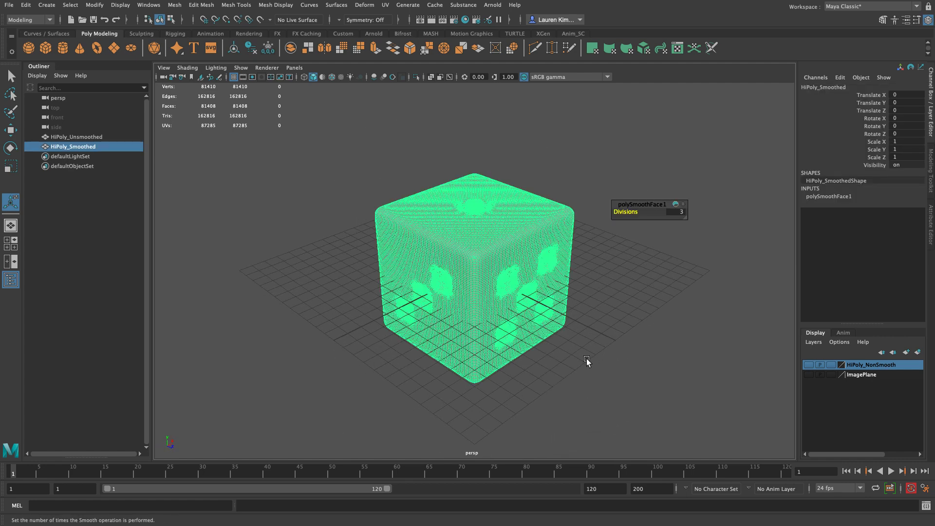
{"action": "left_click", "coordinate": [11, 76]}
{"action": "left_click_drag", "start_coordinate": [670, 310], "coordinate": [620, 293], "text": "alt"}
{"action": "left_click", "coordinate": [621, 293]}
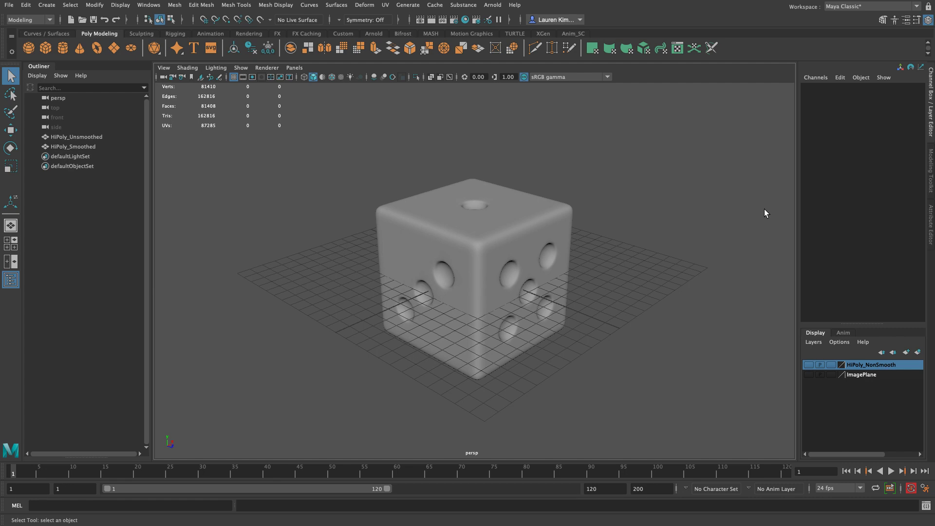
Step: Create a display layer containing the HiPoly_Smoothed mesh and name it HiPoly_Smooth
{"action": "left_click", "coordinate": [390, 272]}
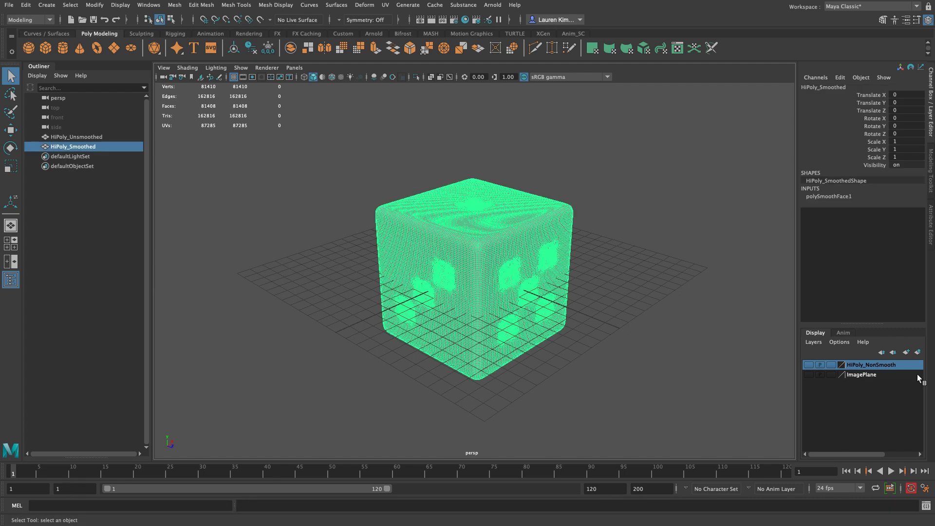
{"action": "left_click", "coordinate": [918, 352]}
{"action": "double_click", "coordinate": [862, 365]}
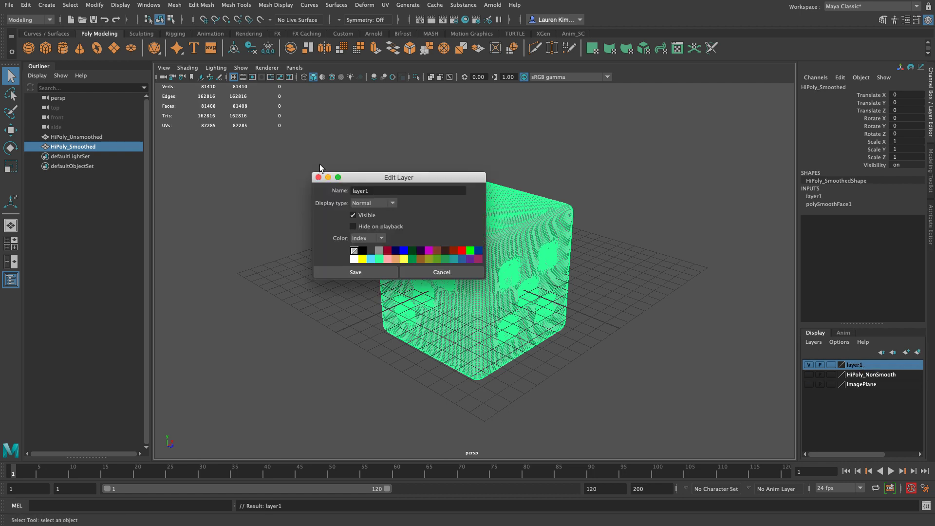
{"action": "double_click", "coordinate": [375, 190]}
{"action": "type", "text": "HiPoly_Smooth"}
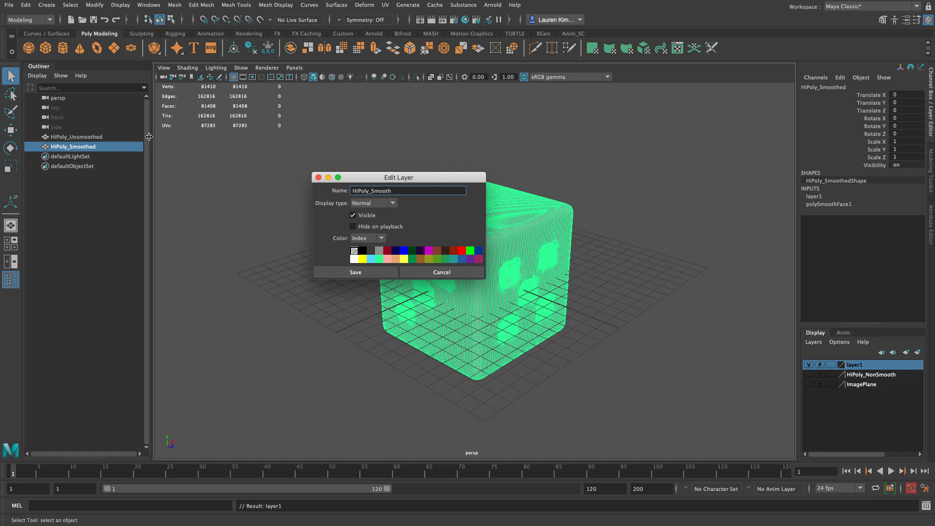
{"action": "left_click", "coordinate": [335, 273]}
{"action": "left_click", "coordinate": [731, 320]}
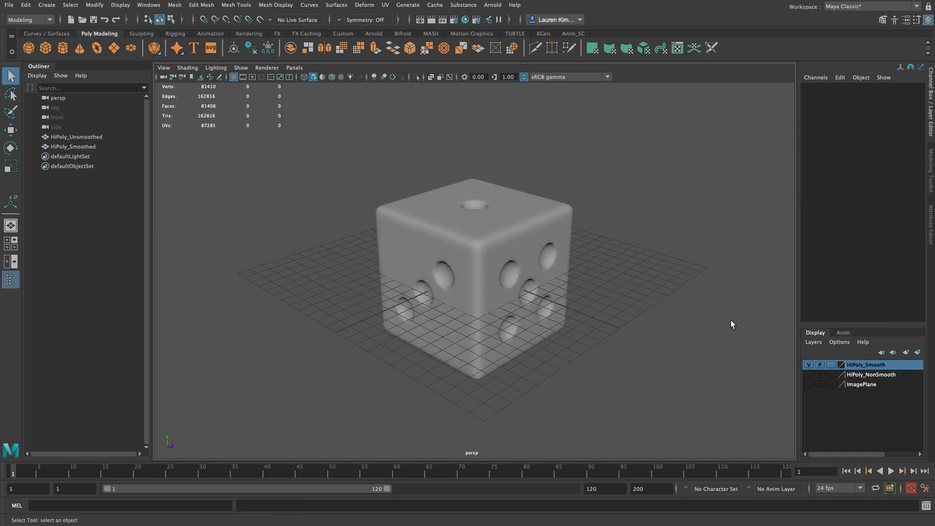
Step: Toggle the HiPoly_Smooth and HiPoly_NonSmooth layers to compare both dice, leaving only HiPoly_Smooth shown
{"action": "double_click", "coordinate": [808, 365]}
{"action": "left_click", "coordinate": [809, 365]}
{"action": "left_click", "coordinate": [809, 375]}
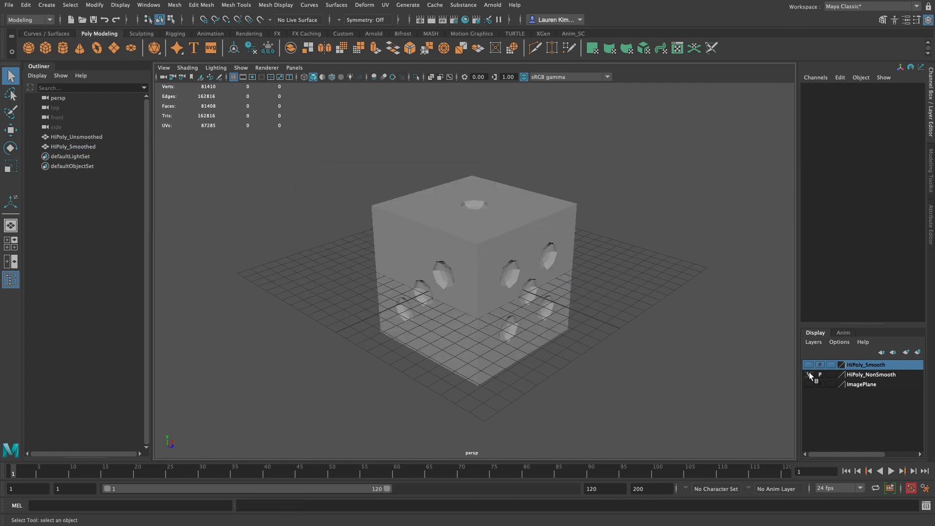
{"action": "left_click", "coordinate": [552, 273]}
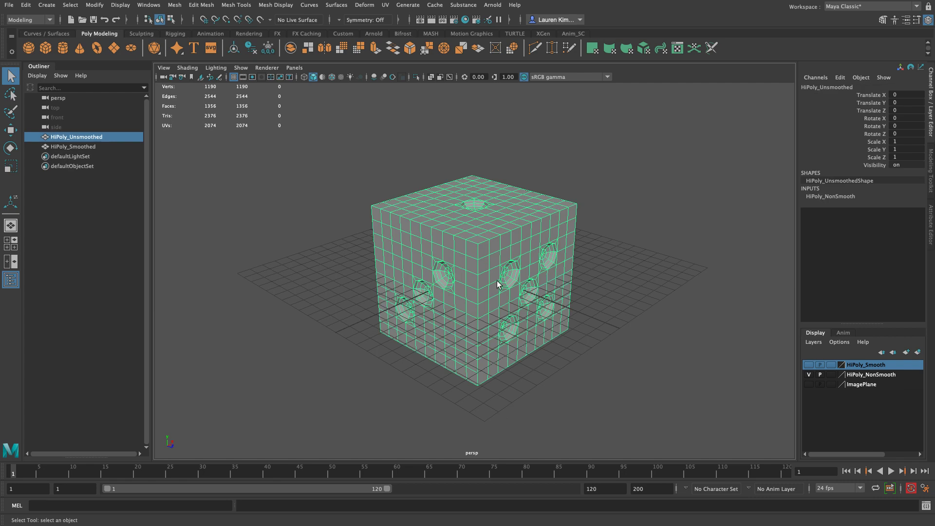
{"action": "left_click", "coordinate": [809, 374]}
{"action": "left_click", "coordinate": [809, 366]}
{"action": "left_click", "coordinate": [809, 365]}
{"action": "left_click", "coordinate": [809, 365]}
{"action": "left_click", "coordinate": [659, 218]}
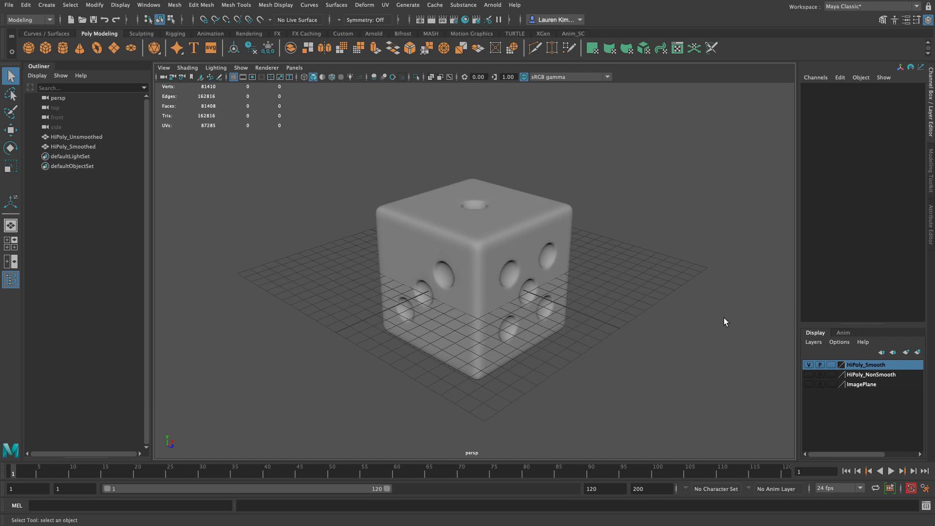
Step: Hide the HiPoly_Smooth layer and create a polygon cube with Width, Height and Depth of 10
{"action": "left_click", "coordinate": [809, 364]}
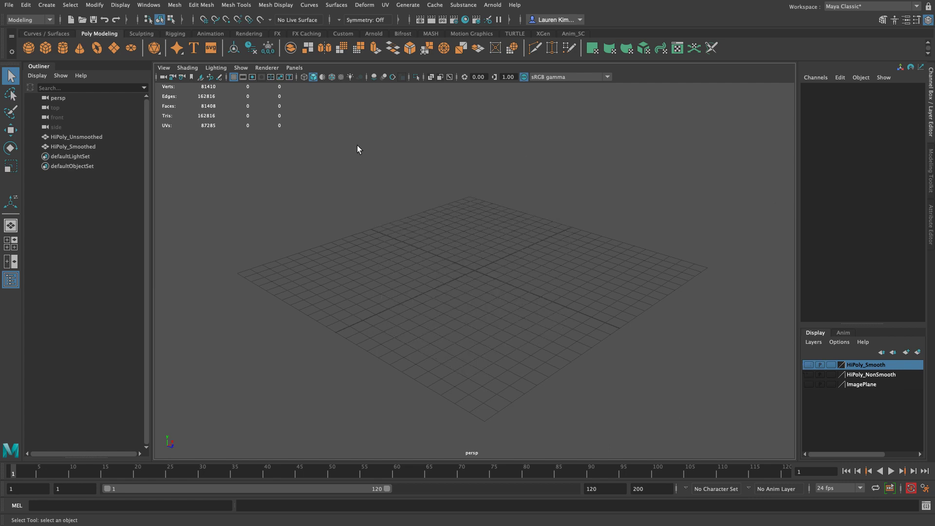
{"action": "left_click", "coordinate": [46, 48]}
{"action": "scroll", "coordinate": [657, 316], "scroll_direction": "up", "scroll_amount": 4}
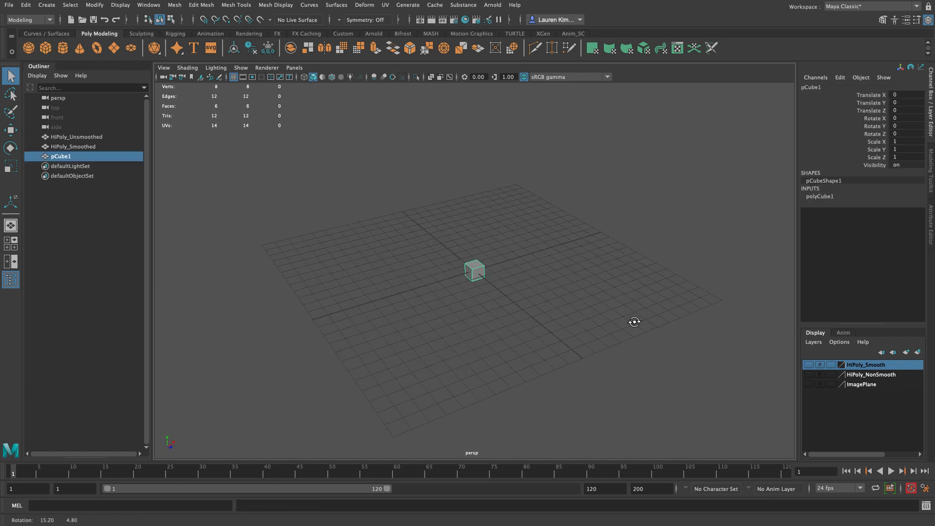
{"action": "left_click", "coordinate": [826, 196]}
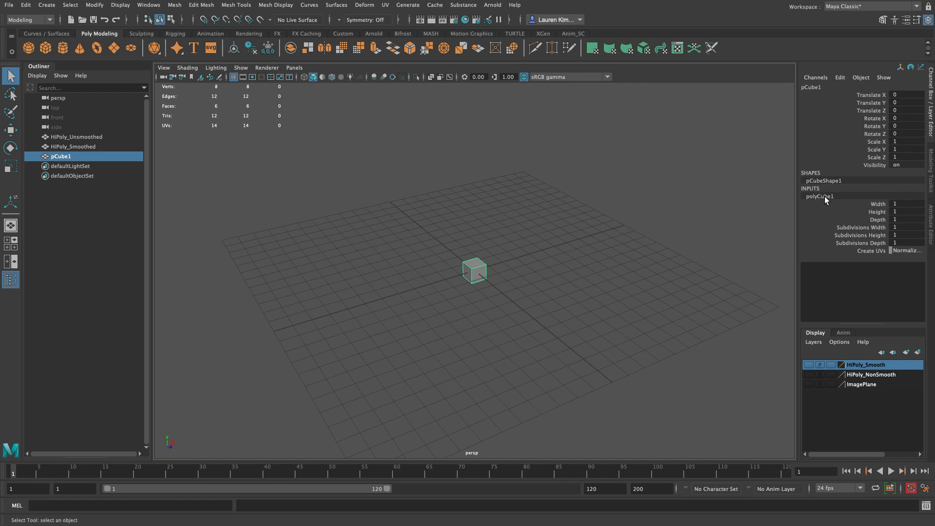
{"action": "left_click", "coordinate": [909, 205]}
{"action": "left_click", "coordinate": [911, 211], "text": "shift"}
{"action": "left_click", "coordinate": [908, 218], "text": "shift"}
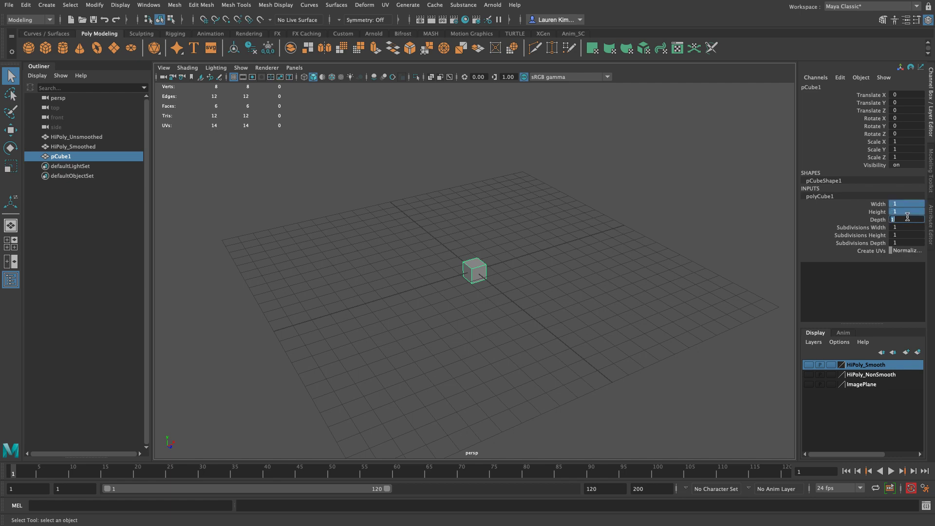
{"action": "type", "text": "10"}
{"action": "key", "text": "Return"}
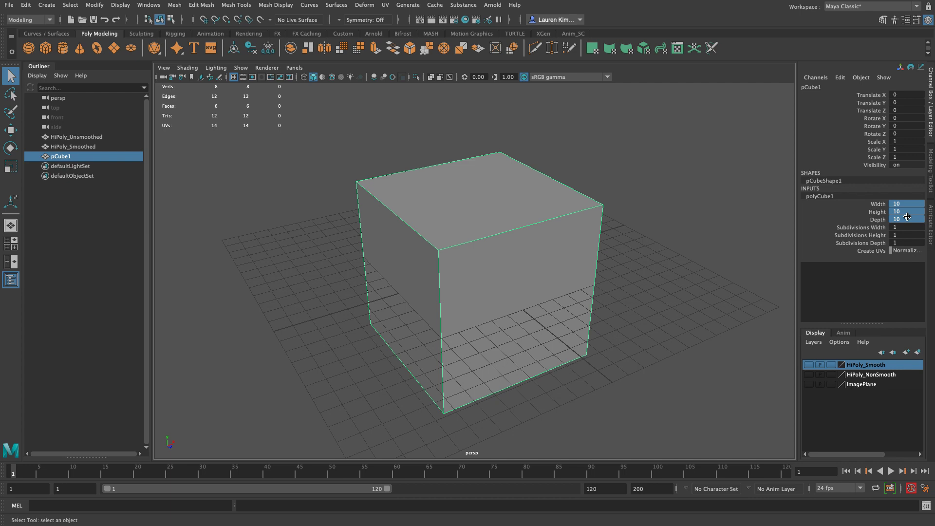
{"action": "left_click", "coordinate": [726, 235]}
{"action": "left_click_drag", "start_coordinate": [726, 235], "coordinate": [673, 246], "text": "alt"}
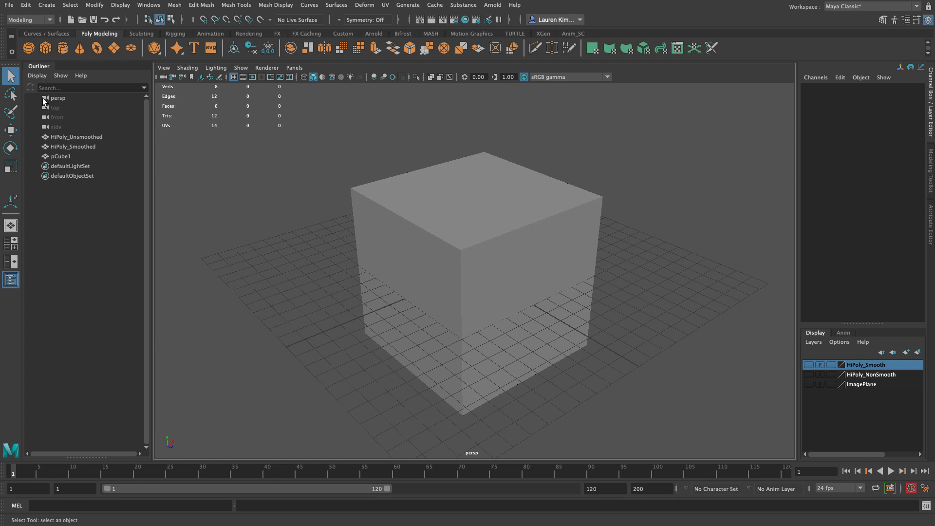
Step: Select all the edges of the new cube and bevel them
{"action": "left_click", "coordinate": [467, 249]}
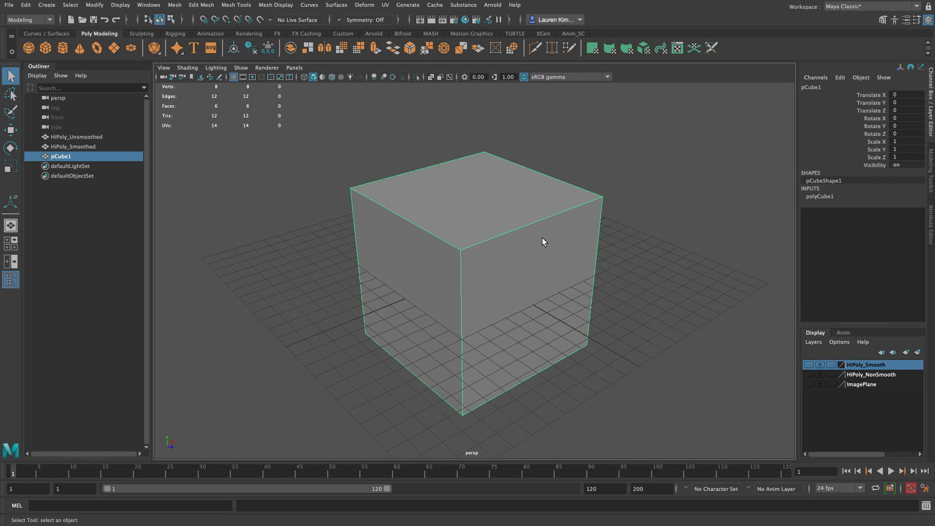
{"action": "right_click_drag", "start_coordinate": [542, 242], "coordinate": [541, 211]}
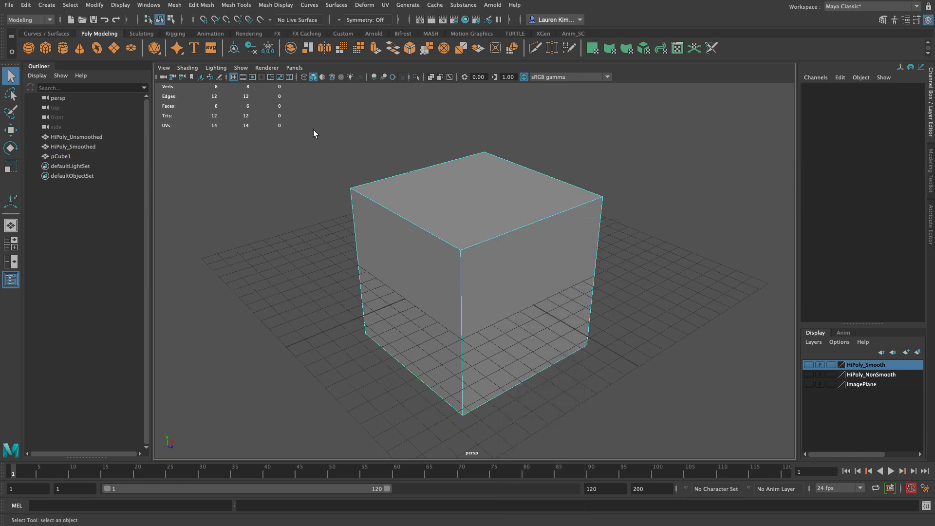
{"action": "left_click_drag", "start_coordinate": [318, 164], "coordinate": [695, 475]}
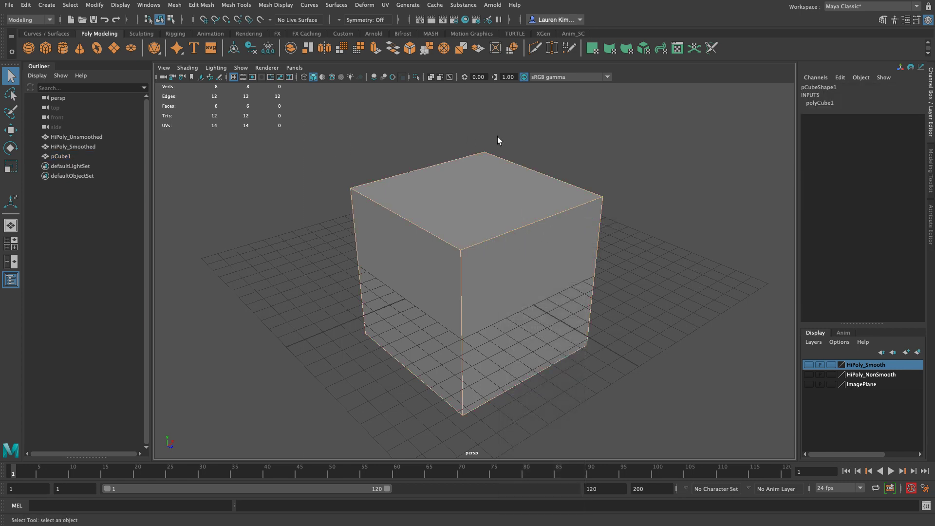
{"action": "right_click_drag", "start_coordinate": [484, 174], "coordinate": [549, 179], "text": "shift"}
{"action": "left_click_drag", "start_coordinate": [544, 384], "coordinate": [608, 389], "text": "alt"}
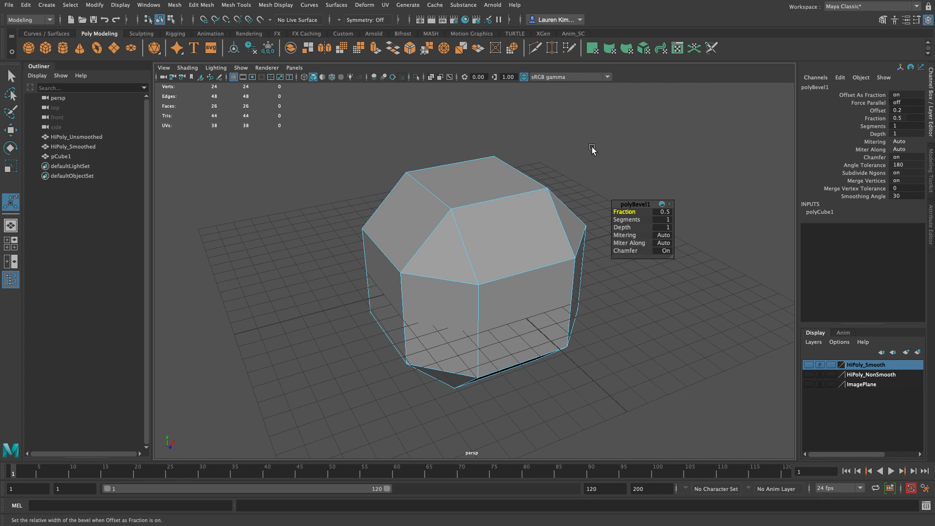
{"action": "left_click_drag", "start_coordinate": [630, 205], "coordinate": [636, 175]}
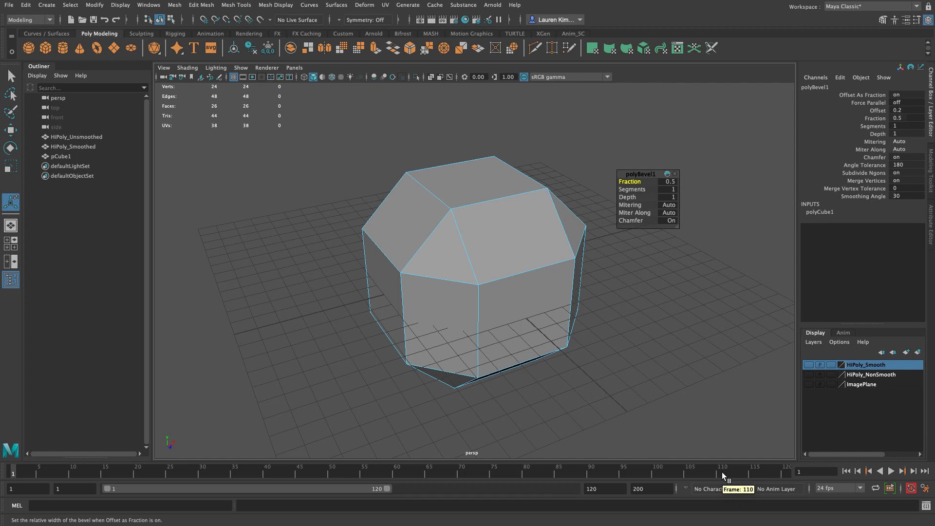
{"action": "key", "text": "q"}
{"action": "key", "text": "t"}
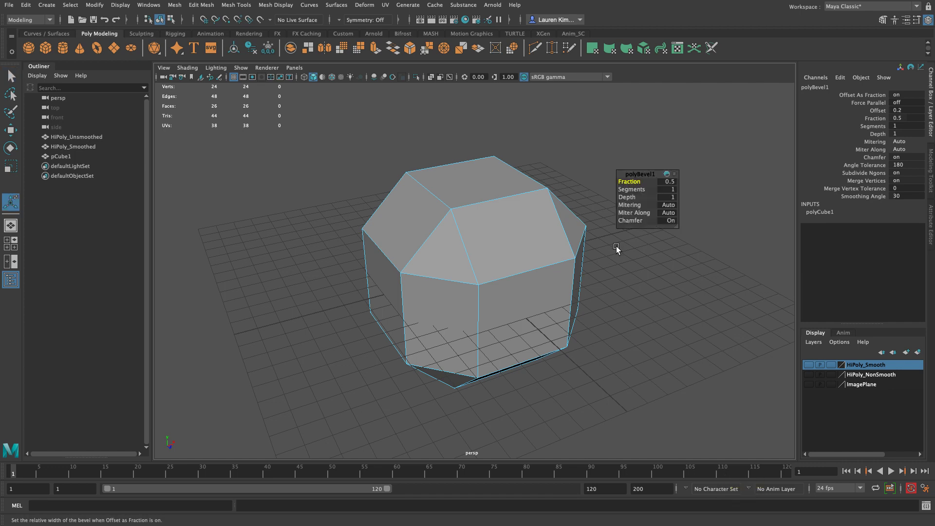
{"action": "right_click_drag", "start_coordinate": [694, 247], "coordinate": [706, 328], "text": "alt"}
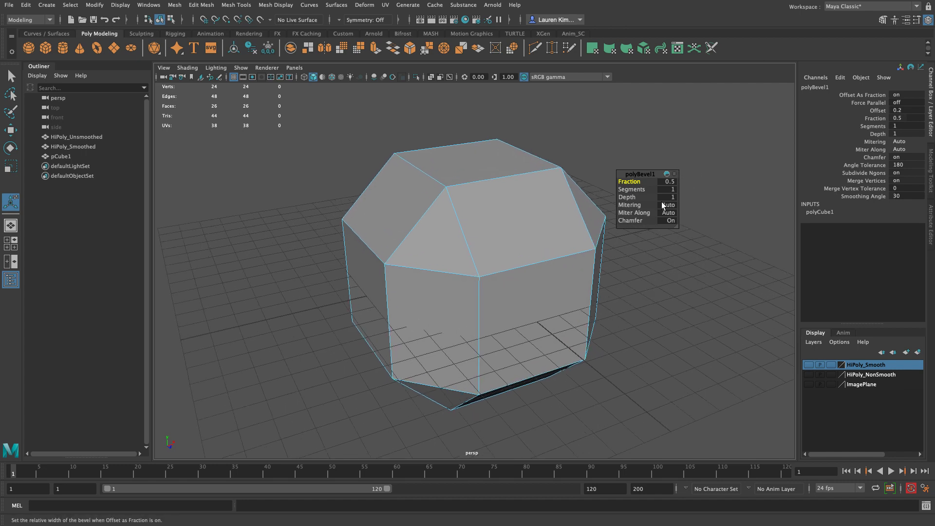
Step: Set the bevel's Fraction to 0.2 and its Segments to 2
{"action": "left_click", "coordinate": [669, 183]}
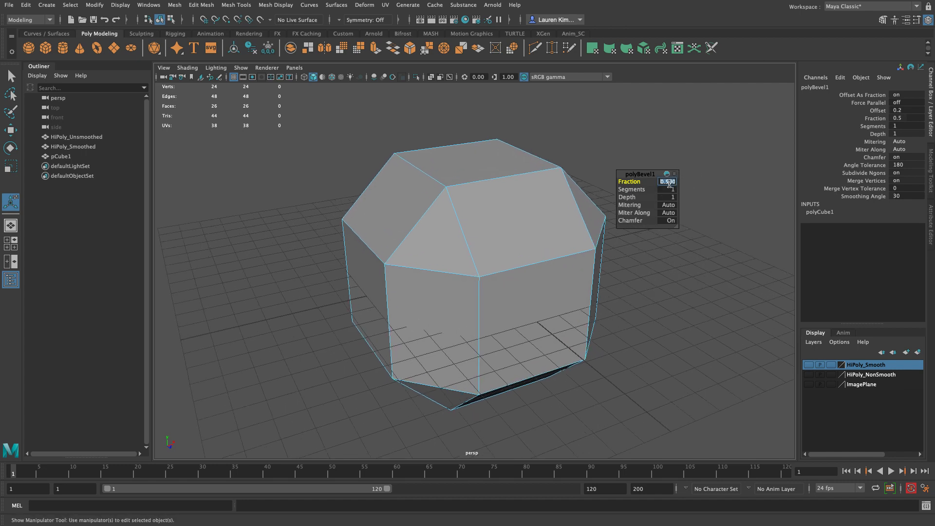
{"action": "type", "text": "0.2"}
{"action": "key", "text": "Return"}
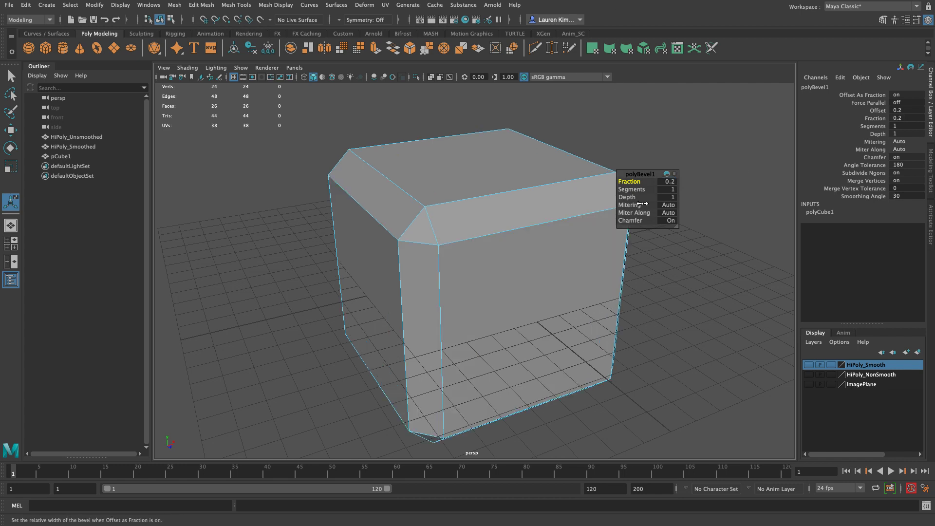
{"action": "left_click", "coordinate": [670, 190]}
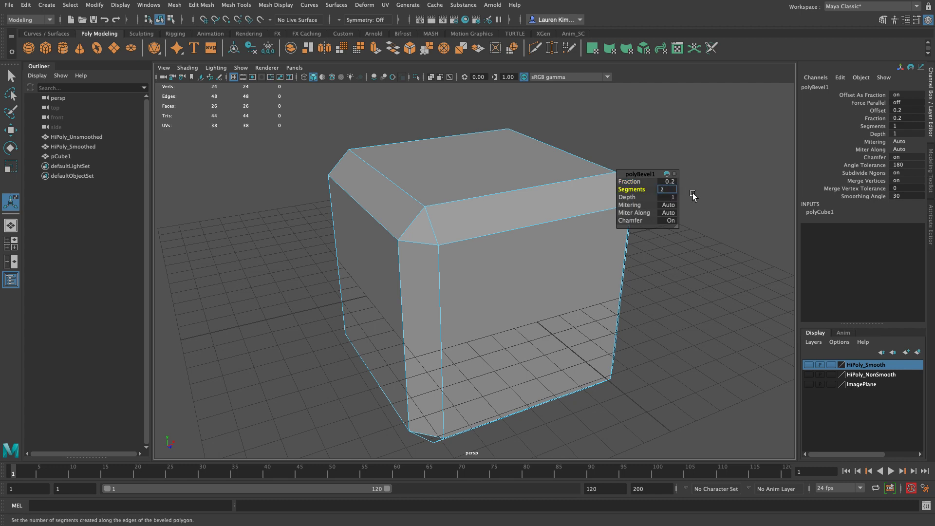
{"action": "key", "text": "Return"}
Step: Set the bevel's Fraction to 0.15, then return to the Select Tool in object selection mode
{"action": "left_click", "coordinate": [670, 181]}
{"action": "type", "text": ".15"}
{"action": "key", "text": "Return"}
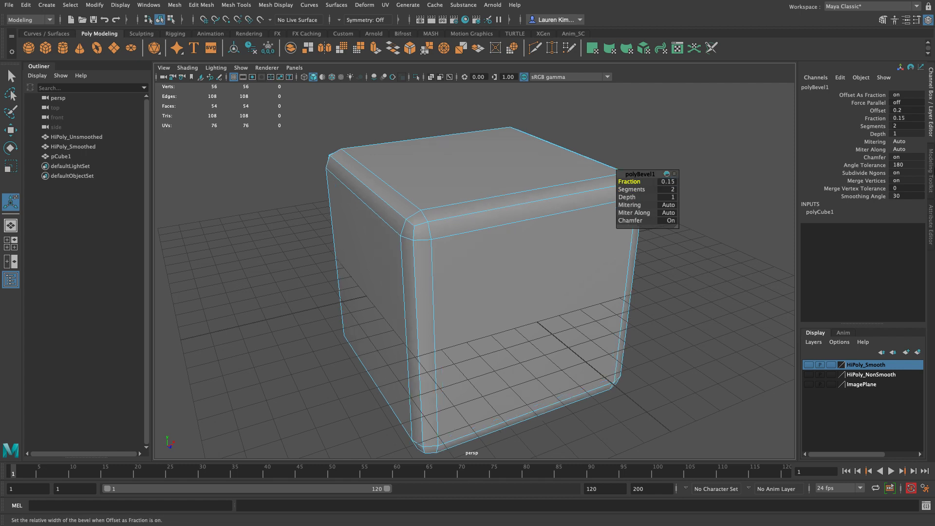
{"action": "left_click", "coordinate": [717, 357]}
{"action": "right_click_drag", "start_coordinate": [733, 331], "coordinate": [610, 306], "text": "alt"}
{"action": "key", "text": "q"}
{"action": "key", "text": "F8"}
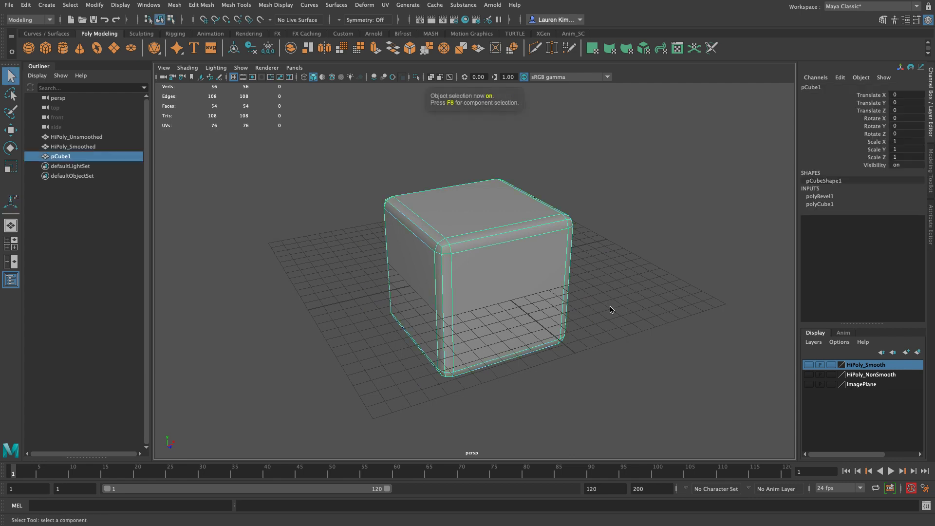
Step: Try moving the beveled cube about 7.17 units along X beside the shown HiPoly_Smooth die, and undo the move
{"action": "key", "text": "w"}
{"action": "left_click_drag", "start_coordinate": [506, 266], "coordinate": [596, 243]}
{"action": "left_click", "coordinate": [808, 365]}
{"action": "left_click_drag", "start_coordinate": [718, 345], "coordinate": [690, 346], "text": "alt"}
{"action": "key", "text": "ctrl+z"}
{"action": "key", "text": "ctrl+z"}
{"action": "key", "text": "ctrl+z"}
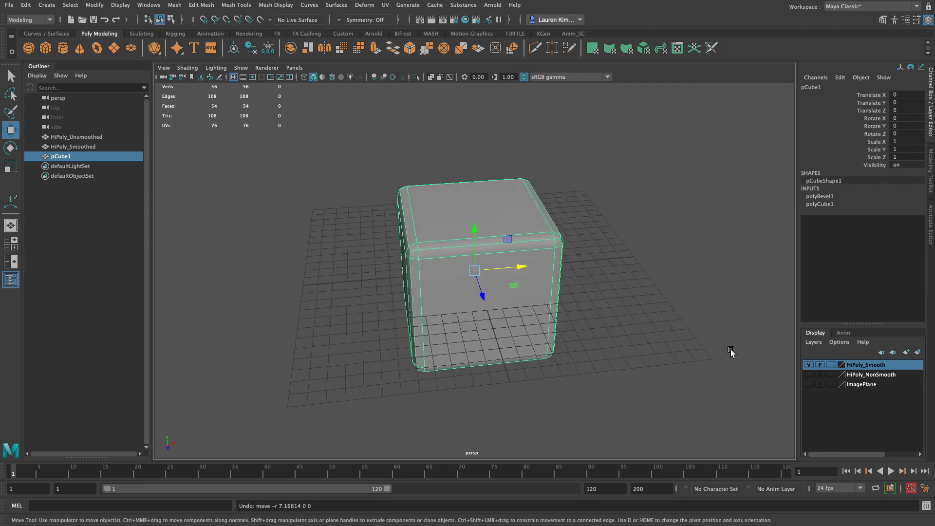
Step: Toggle the HiPoly_Smooth layer to compare its rounding with the beveled cube, then hide it and inspect the cube's edges
{"action": "left_click", "coordinate": [807, 365]}
{"action": "left_click", "coordinate": [806, 365]}
{"action": "left_click", "coordinate": [806, 365]}
{"action": "left_click", "coordinate": [806, 365]}
{"action": "left_click", "coordinate": [806, 364]}
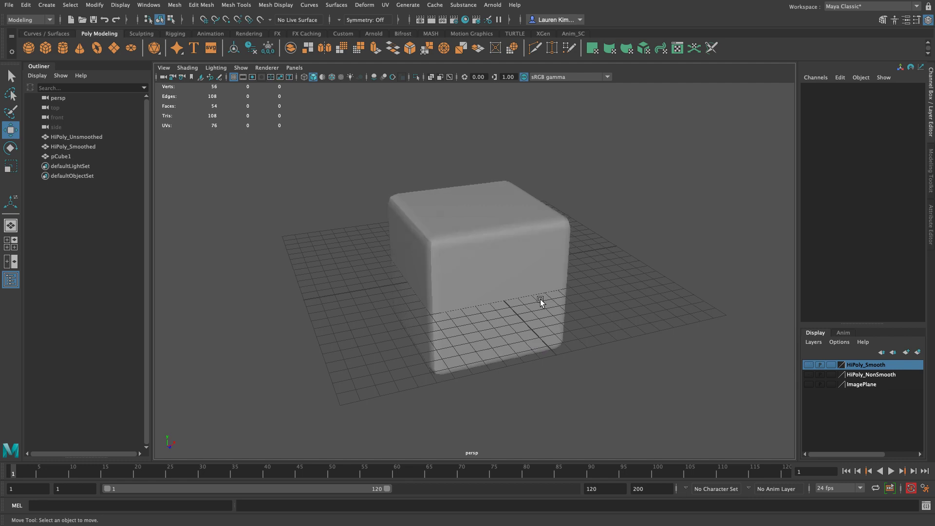
{"action": "left_click", "coordinate": [546, 311]}
{"action": "right_click_drag", "start_coordinate": [649, 296], "coordinate": [765, 322], "text": "alt"}
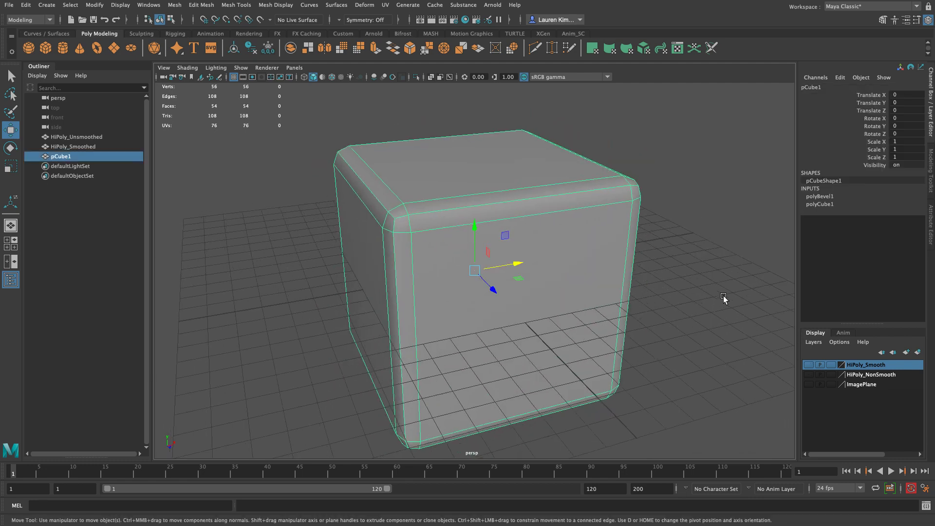
{"action": "left_click", "coordinate": [724, 303]}
{"action": "left_click_drag", "start_coordinate": [571, 251], "coordinate": [609, 277], "text": "alt"}
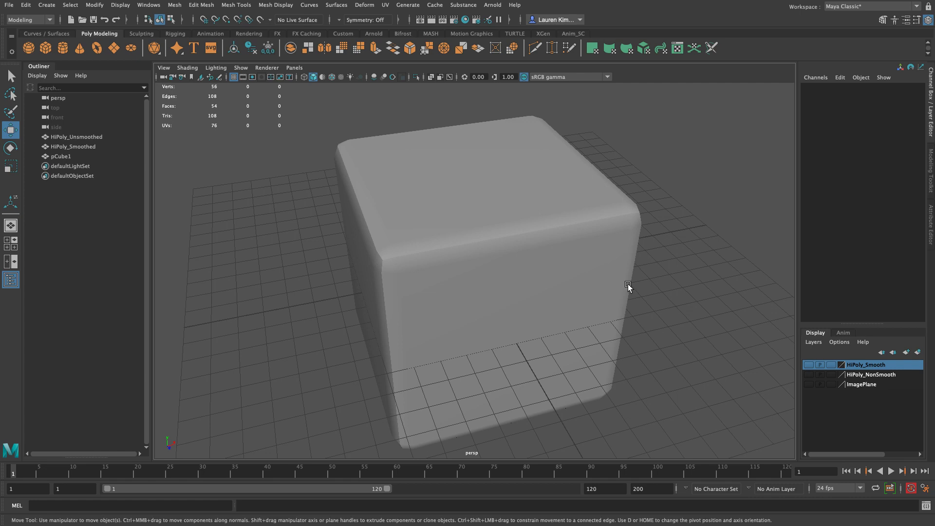
Step: Select all the beveled cube's edges and apply Soften/Harden Edges with an angle of 30, then return to object selection
{"action": "left_click", "coordinate": [596, 300]}
{"action": "right_click_drag", "start_coordinate": [595, 289], "coordinate": [451, 219], "text": "alt"}
{"action": "left_click_drag", "start_coordinate": [347, 122], "coordinate": [587, 462]}
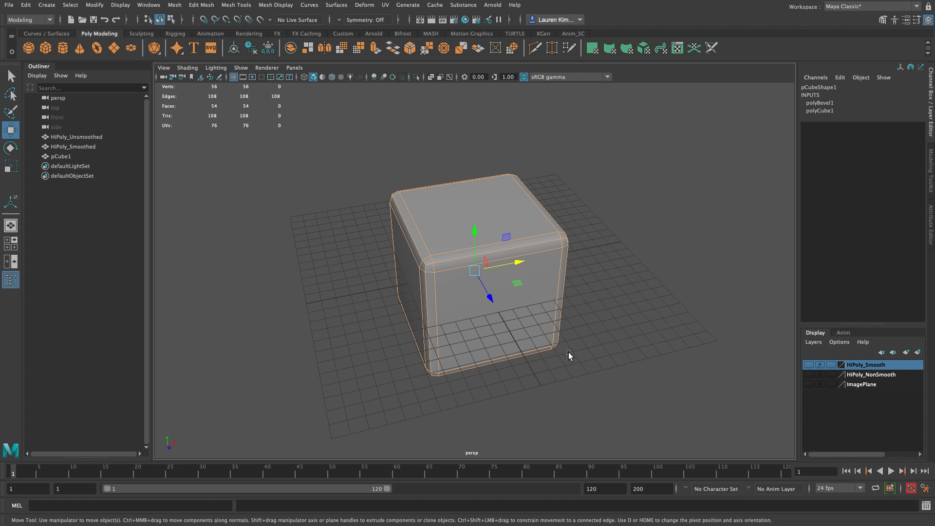
{"action": "right_click", "coordinate": [538, 223], "text": "shift"}
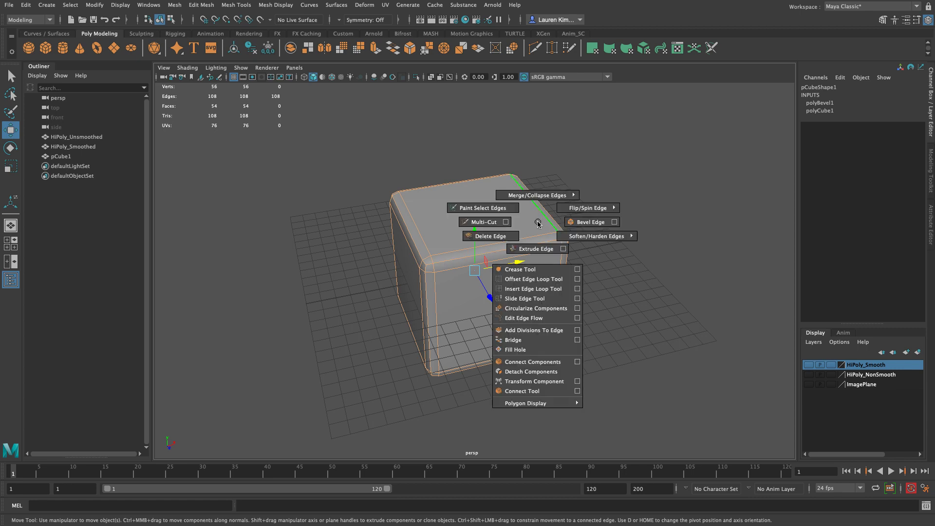
{"action": "right_click_drag", "start_coordinate": [538, 223], "coordinate": [617, 245], "text": "shift"}
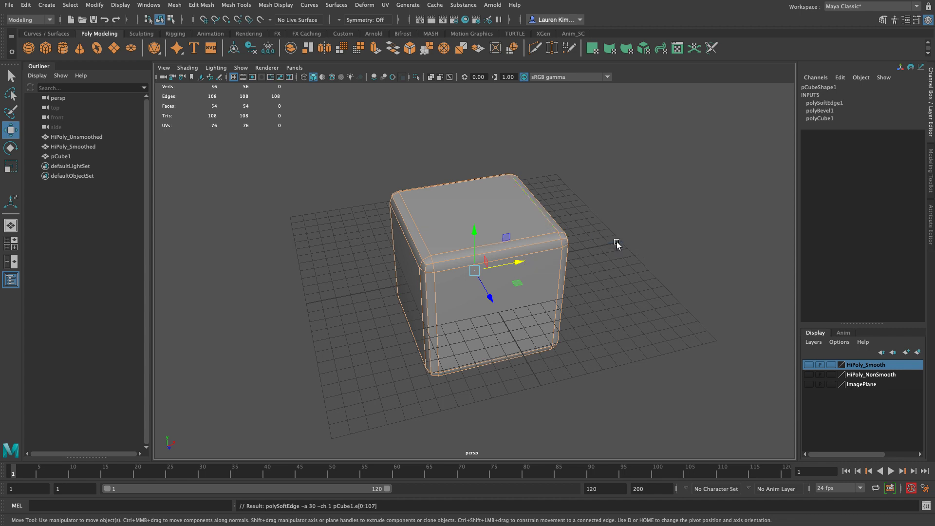
{"action": "left_click", "coordinate": [618, 244]}
{"action": "key", "text": "F8"}
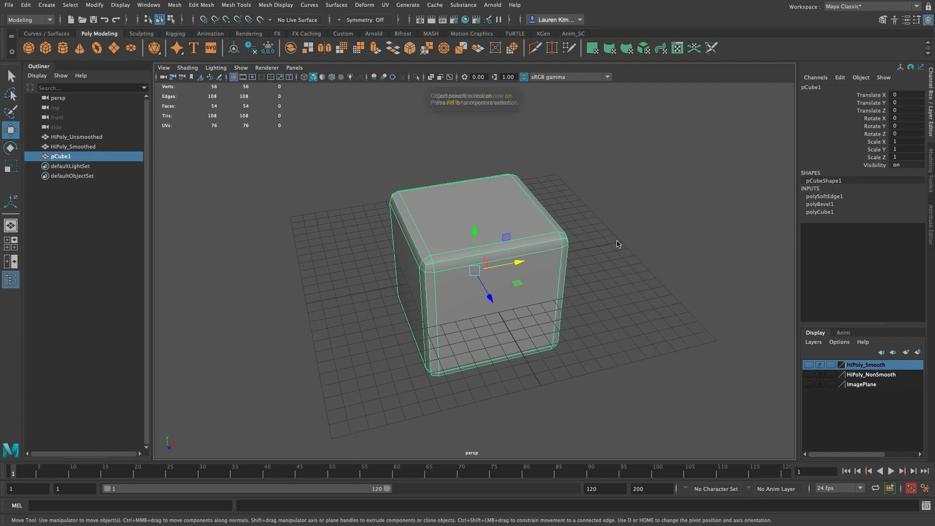
Step: Soften the cube's edges once more, return to object selection and check the shading around its corners
{"action": "left_click", "coordinate": [617, 242]}
{"action": "left_click_drag", "start_coordinate": [617, 242], "coordinate": [539, 255], "text": "alt"}
{"action": "left_click", "coordinate": [539, 255]}
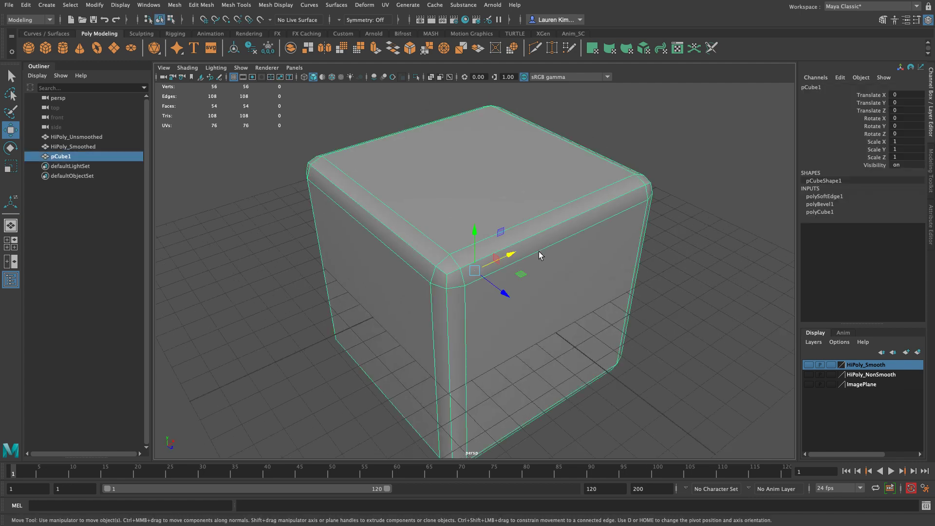
{"action": "left_click_drag", "start_coordinate": [673, 253], "coordinate": [548, 231], "text": "alt"}
{"action": "right_click_drag", "start_coordinate": [548, 231], "coordinate": [570, 208]}
{"action": "left_click", "coordinate": [507, 184]}
{"action": "left_click", "coordinate": [648, 195]}
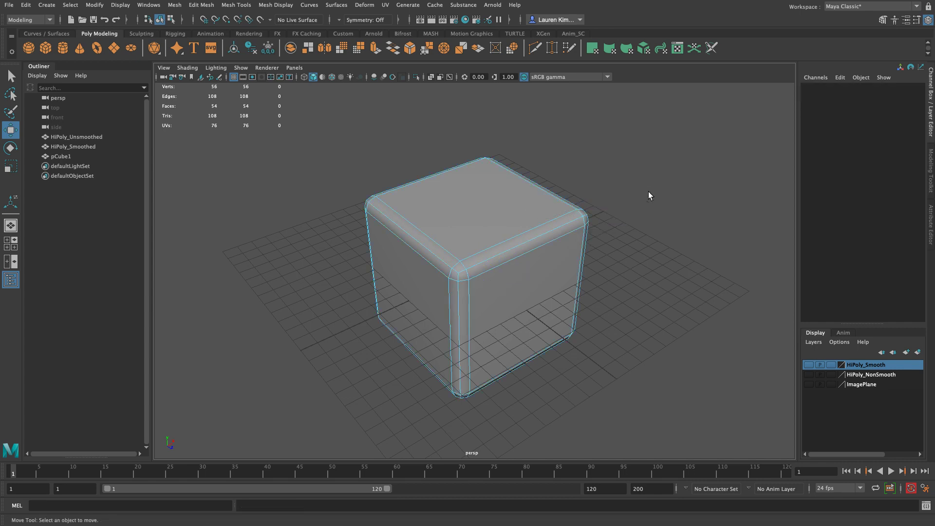
{"action": "key", "text": "F8"}
{"action": "left_click", "coordinate": [648, 191]}
{"action": "left_click_drag", "start_coordinate": [648, 191], "coordinate": [626, 207], "text": "alt"}
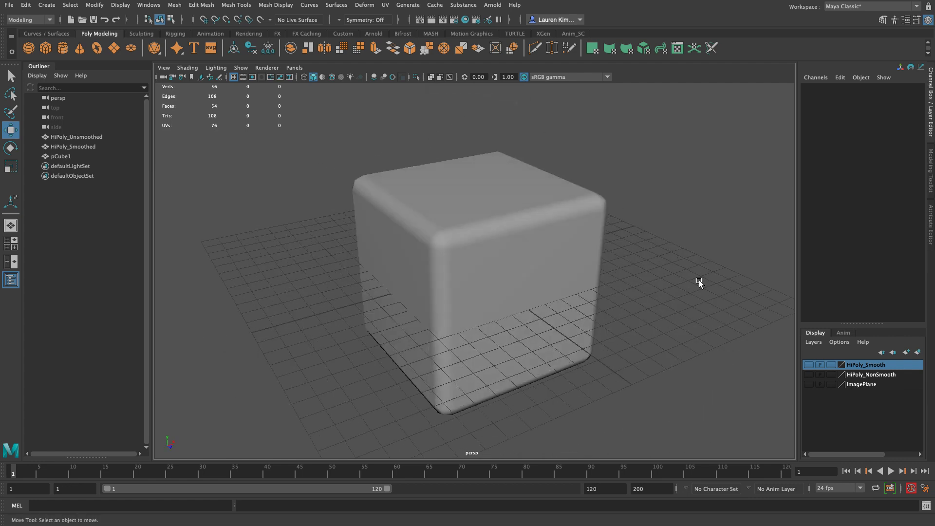
Step: Show the HiPoly_Smooth layer again over the low-poly cube and select pCube1
{"action": "left_click", "coordinate": [811, 376]}
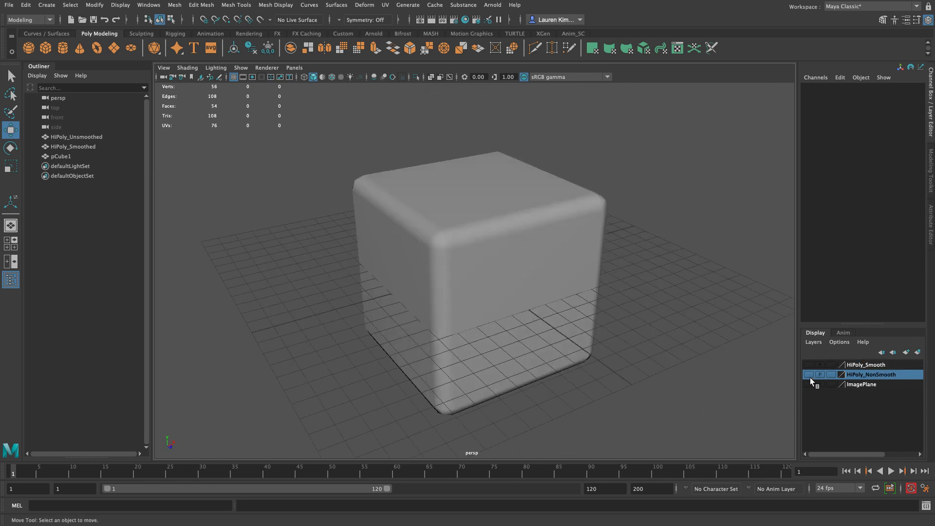
{"action": "left_click", "coordinate": [808, 374]}
{"action": "left_click", "coordinate": [810, 366]}
{"action": "left_click_drag", "start_coordinate": [674, 303], "coordinate": [511, 209], "text": "alt"}
{"action": "left_click", "coordinate": [512, 209]}
{"action": "left_click", "coordinate": [664, 188]}
{"action": "left_click", "coordinate": [554, 251]}
{"action": "left_click_drag", "start_coordinate": [566, 254], "coordinate": [666, 226], "text": "alt"}
Step: Compare the cube's beveled corner with the smooth die's rounded corner in a close-up wireframe top view
{"action": "key", "text": "space"}
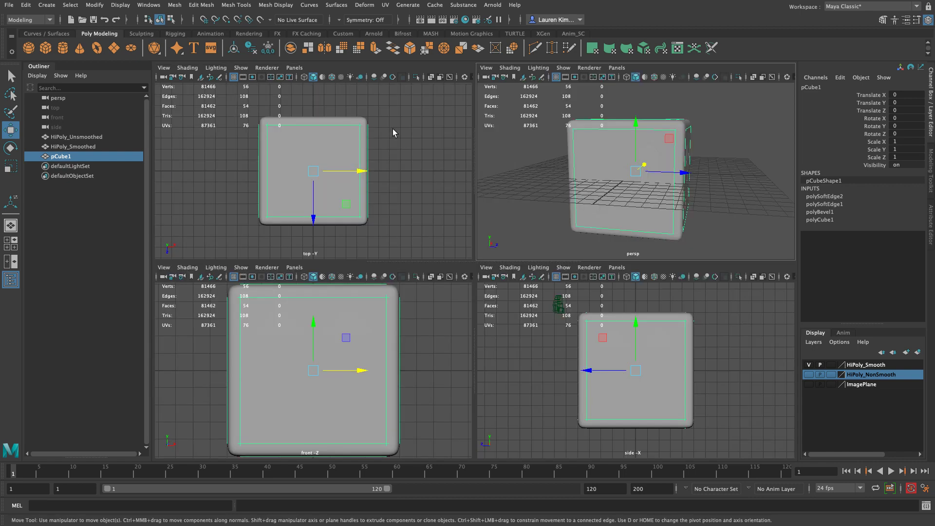
{"action": "key", "text": "space"}
{"action": "scroll", "coordinate": [393, 105], "scroll_direction": "up", "scroll_amount": 10}
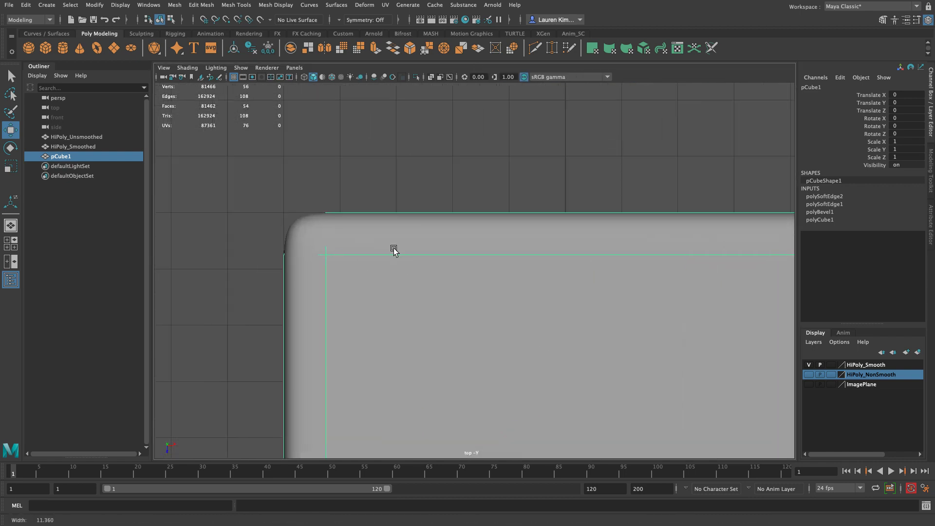
{"action": "key", "text": "3"}
{"action": "key", "text": "1"}
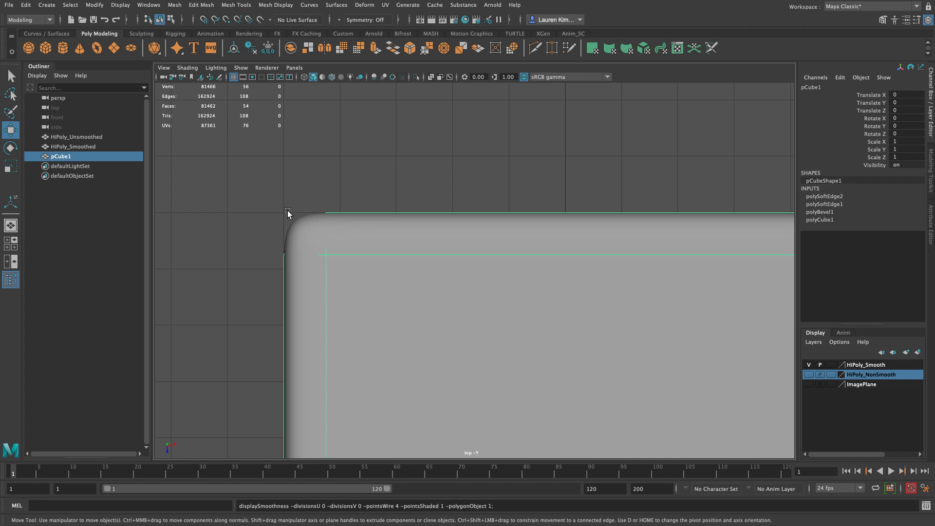
{"action": "middle_click_drag", "start_coordinate": [315, 227], "coordinate": [512, 315], "text": "alt"}
{"action": "scroll", "coordinate": [465, 332], "scroll_direction": "up", "scroll_amount": 3}
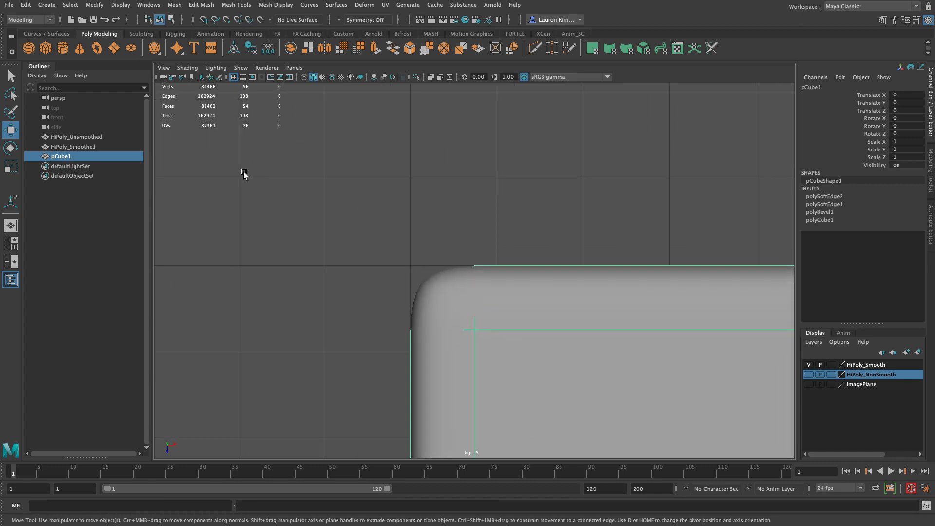
{"action": "key", "text": "4"}
{"action": "scroll", "coordinate": [397, 265], "scroll_direction": "up", "scroll_amount": 2}
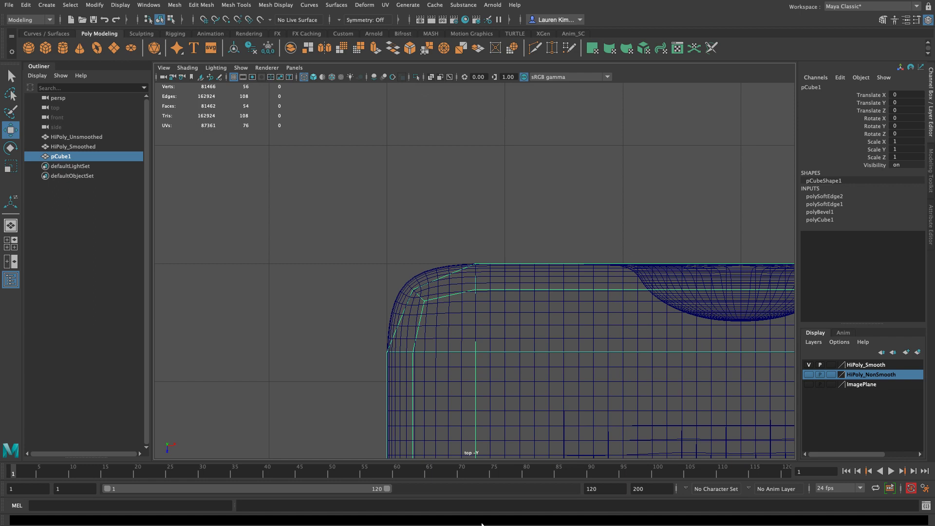
{"action": "scroll", "coordinate": [547, 366], "scroll_direction": "down", "scroll_amount": 3}
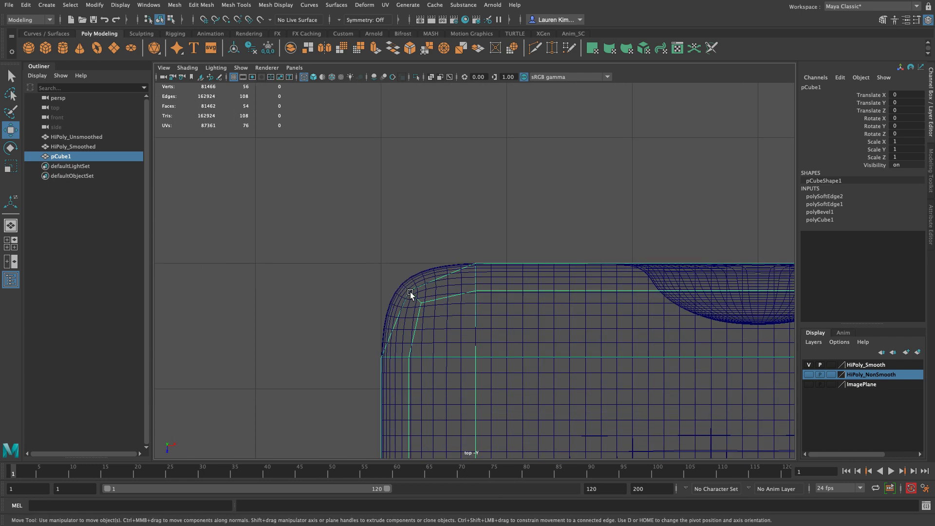
Step: Examine how the low-poly cube fits the whole smooth die in the top view, clear the selection and return to the perspective view
{"action": "right_click_drag", "start_coordinate": [538, 309], "coordinate": [428, 253], "text": "alt"}
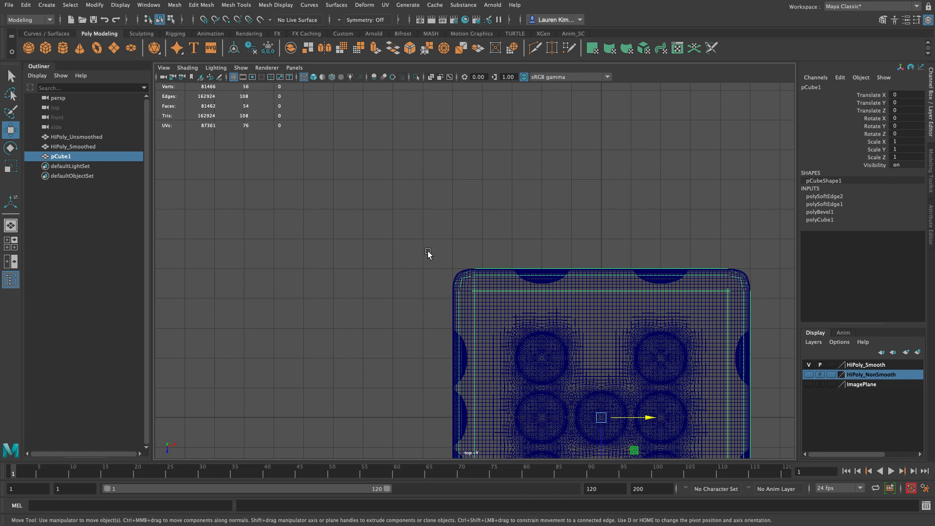
{"action": "right_click_drag", "start_coordinate": [292, 298], "coordinate": [558, 363], "text": "alt"}
{"action": "right_click_drag", "start_coordinate": [493, 279], "coordinate": [383, 263], "text": "alt"}
{"action": "middle_click_drag", "start_coordinate": [382, 262], "coordinate": [321, 195], "text": "alt"}
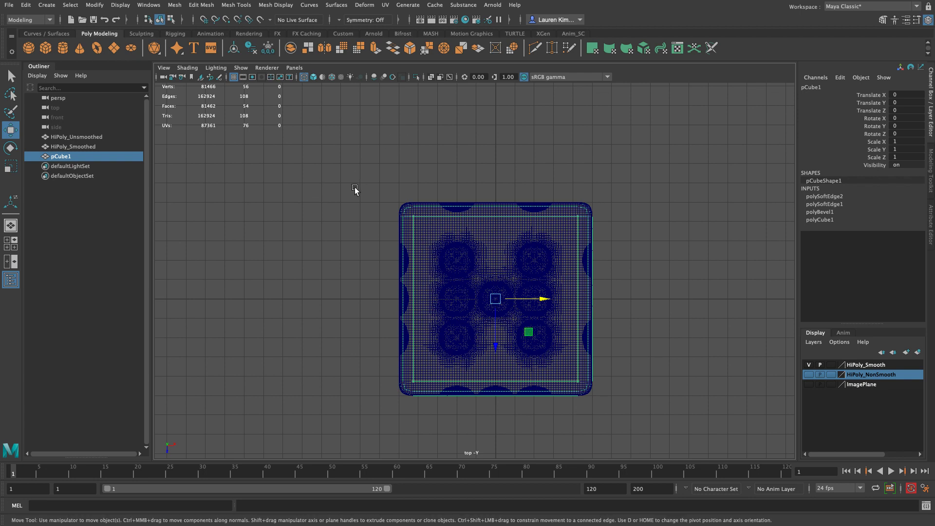
{"action": "right_click_drag", "start_coordinate": [357, 178], "coordinate": [463, 213], "text": "alt"}
{"action": "left_click", "coordinate": [345, 130]}
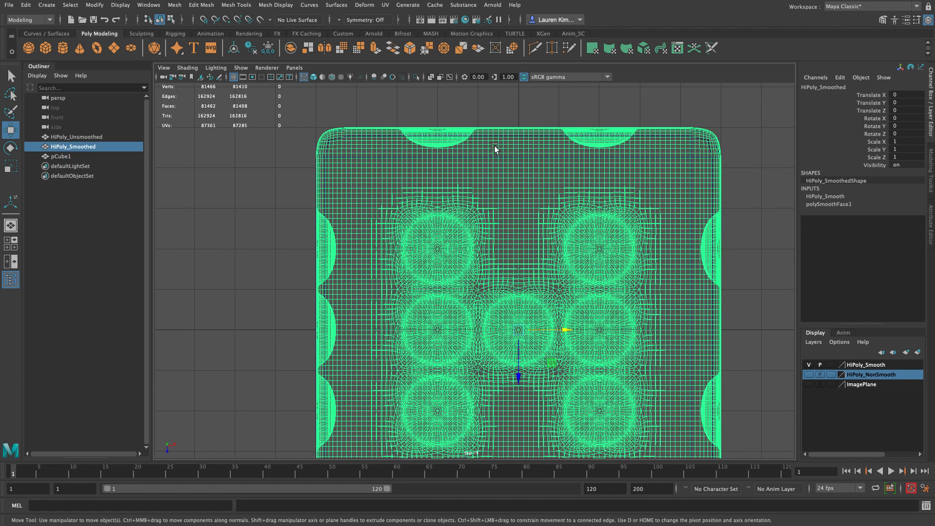
{"action": "left_click", "coordinate": [466, 120]}
{"action": "key", "text": "space"}
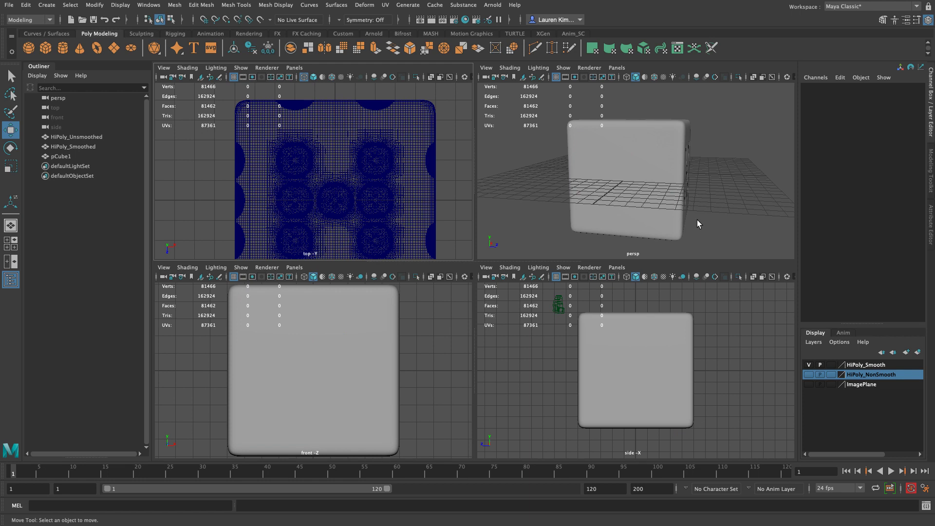
{"action": "key", "text": "space"}
{"action": "left_click_drag", "start_coordinate": [672, 140], "coordinate": [548, 174], "text": "alt"}
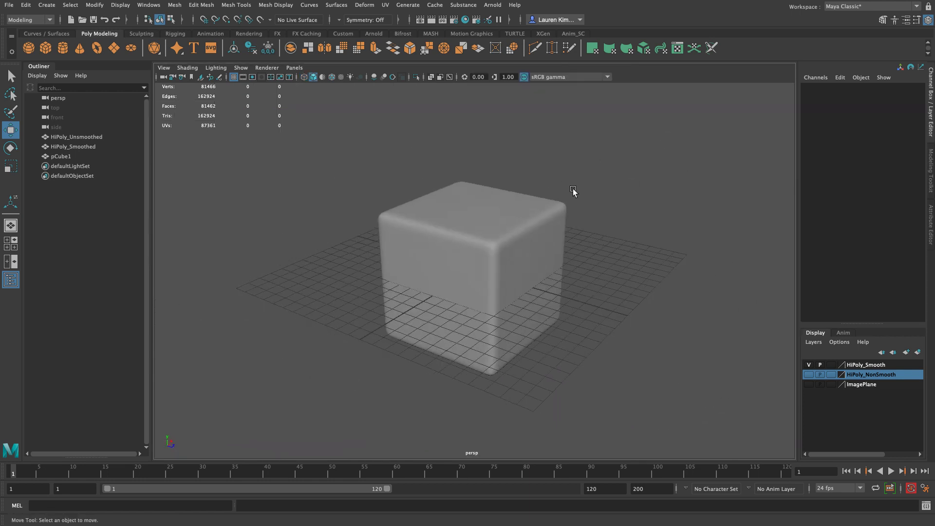
Step: Hide the HiPoly_Smooth layer so that only the low-poly cube is displayed
{"action": "left_click", "coordinate": [516, 231]}
{"action": "left_click", "coordinate": [704, 334]}
{"action": "left_click", "coordinate": [809, 365]}
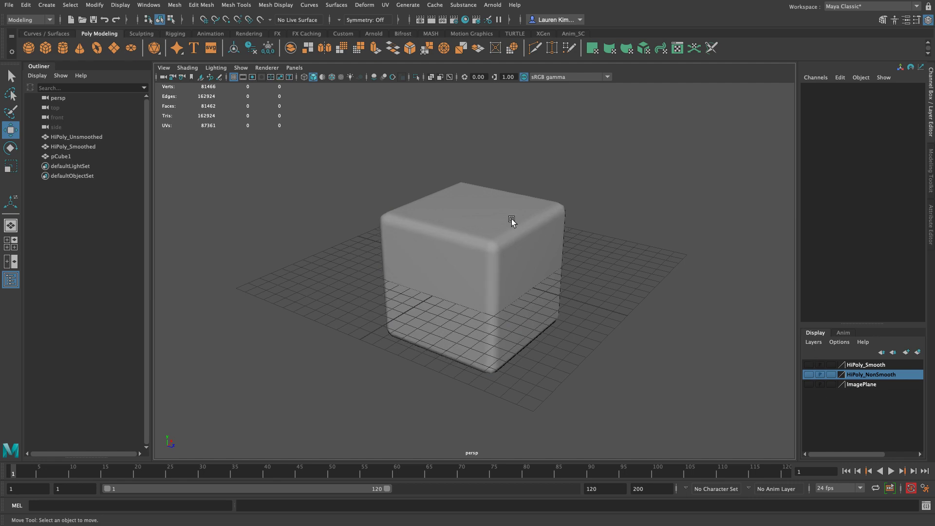
Step: Rename the low-poly cube pCube1 as LoPoly and delete its construction history
{"action": "left_click", "coordinate": [547, 229]}
{"action": "double_click", "coordinate": [60, 155]}
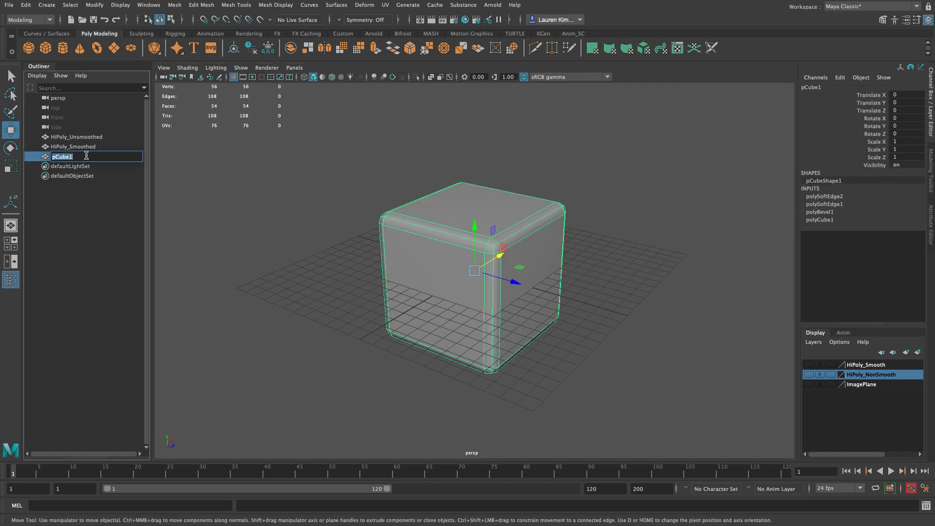
{"action": "type", "text": "LoPoly"}
{"action": "key", "text": "Return"}
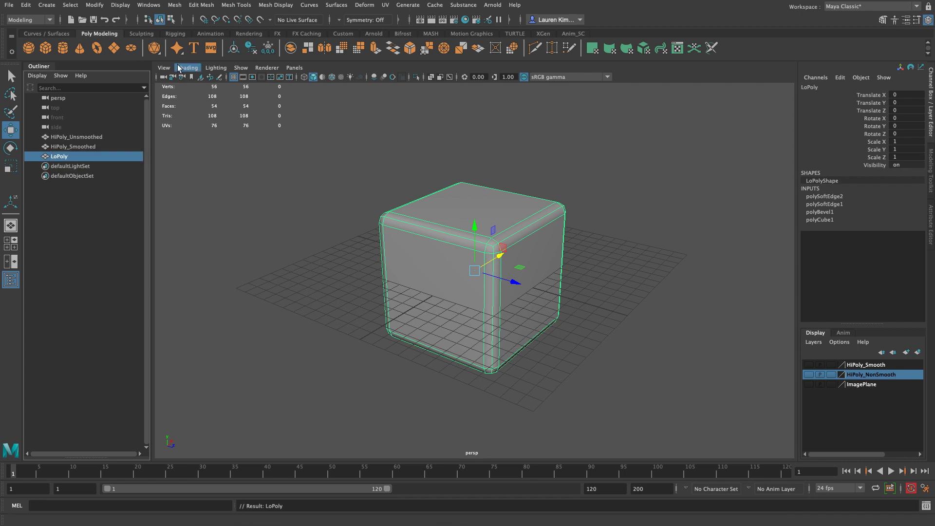
{"action": "key", "text": "alt+shift+d"}
Step: Create a display layer from the selected LoPoly cube, name it Lo_Poly, and clear the selection
{"action": "left_click", "coordinate": [917, 353]}
{"action": "double_click", "coordinate": [862, 365]}
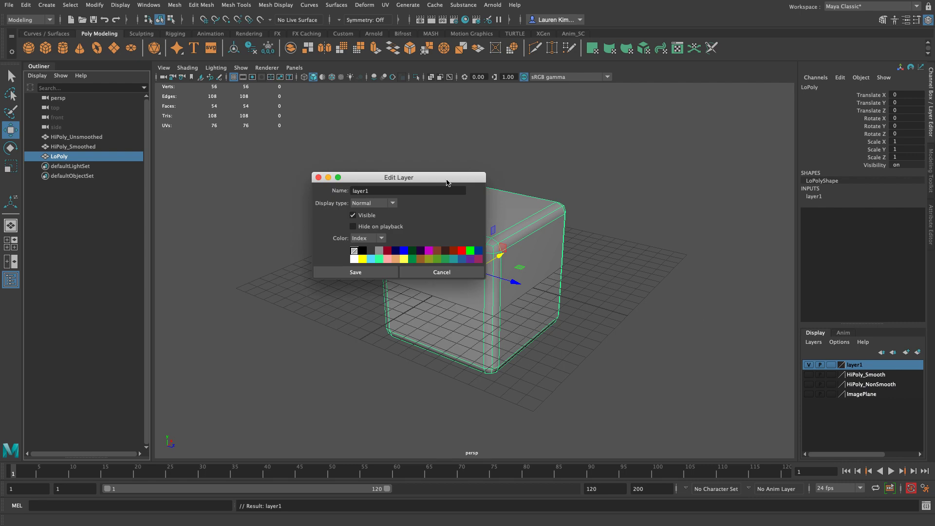
{"action": "key", "text": "Tab"}
{"action": "type", "text": "Lo_Poly"}
{"action": "left_click", "coordinate": [376, 273]}
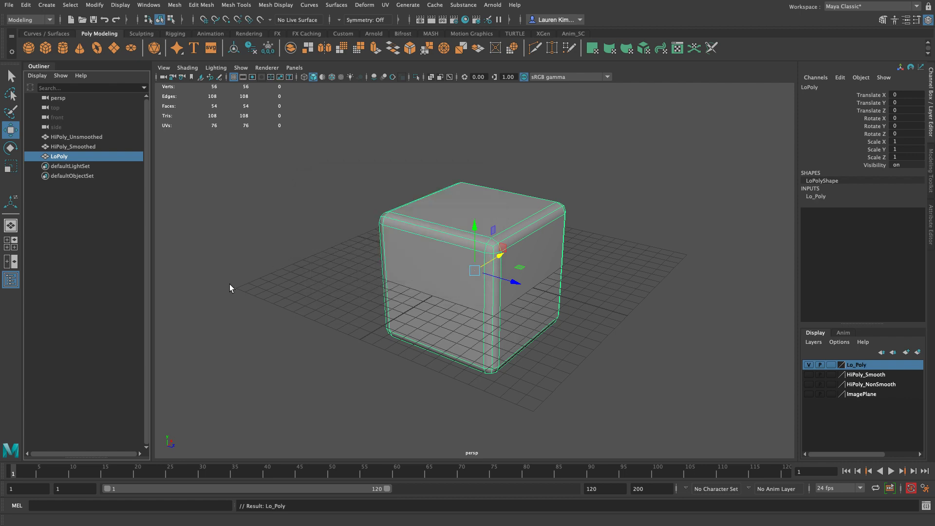
{"action": "left_click", "coordinate": [230, 285]}
{"action": "mouse_move", "coordinate": [232, 286]}
{"action": "left_mouse_down", "text": "alt"}
{"action": "mouse_move", "coordinate": [264, 300]}
{"action": "mouse_move", "coordinate": [242, 297]}
{"action": "left_mouse_up", "text": "alt"}
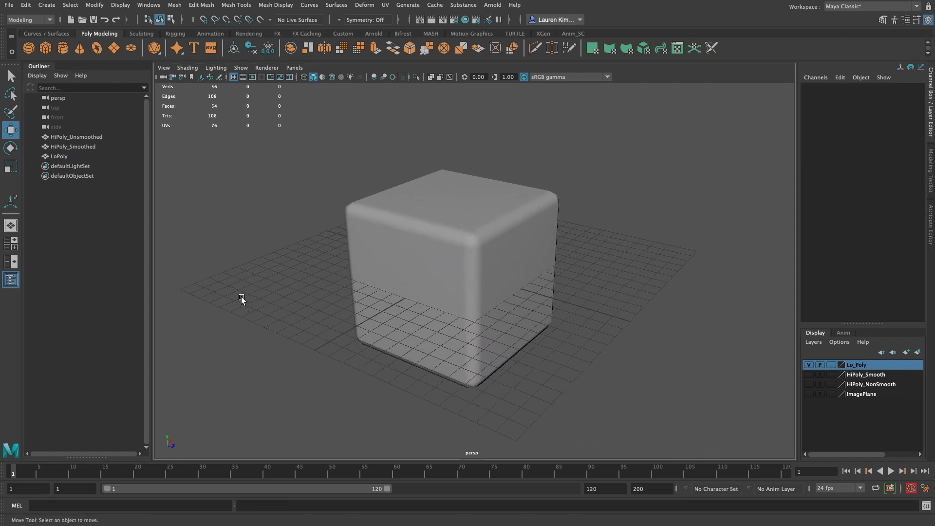